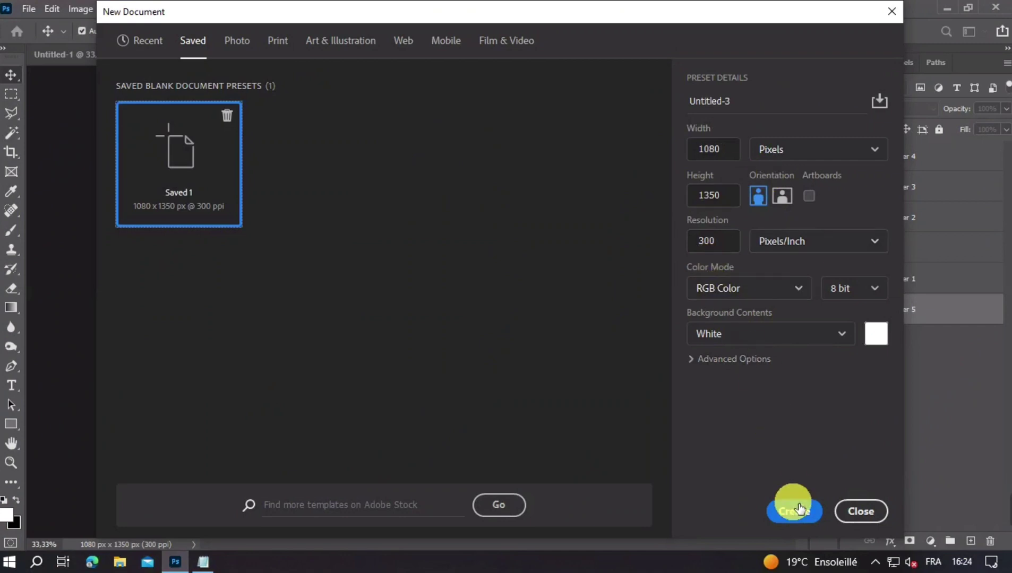
Create the 1080×1350 px, 300 ppi document from the saved preset and zoom to fit.
click(799, 509)
key(ctrl+minus)
key(ctrl+plus)
key(ctrl+plus)
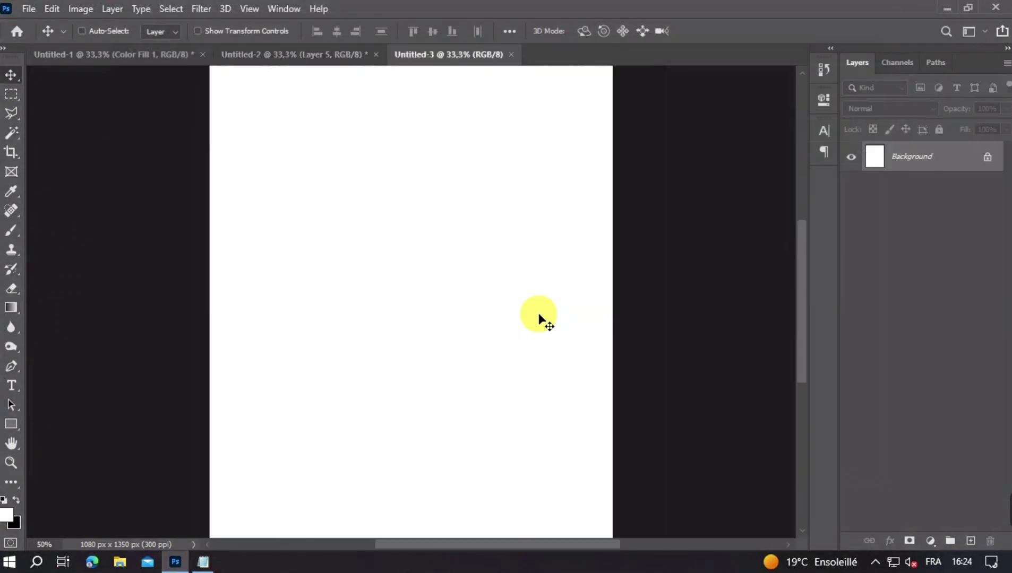
key(ctrl+minus)
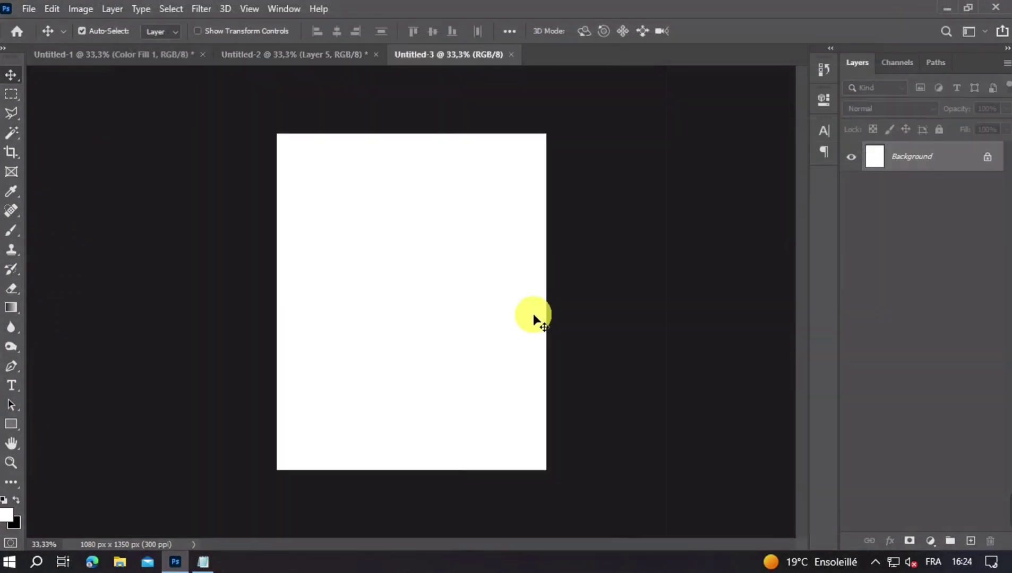
Copy the cyan hex code 88f0ff from the Notepad notes.
click(204, 560)
double_click(230, 159)
key(ctrl+c)
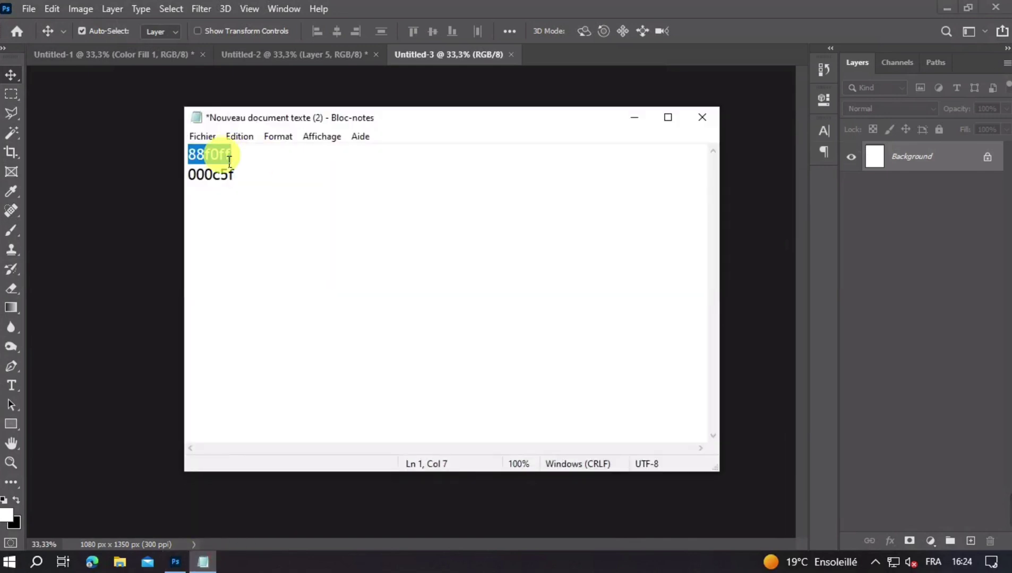
click(649, 116)
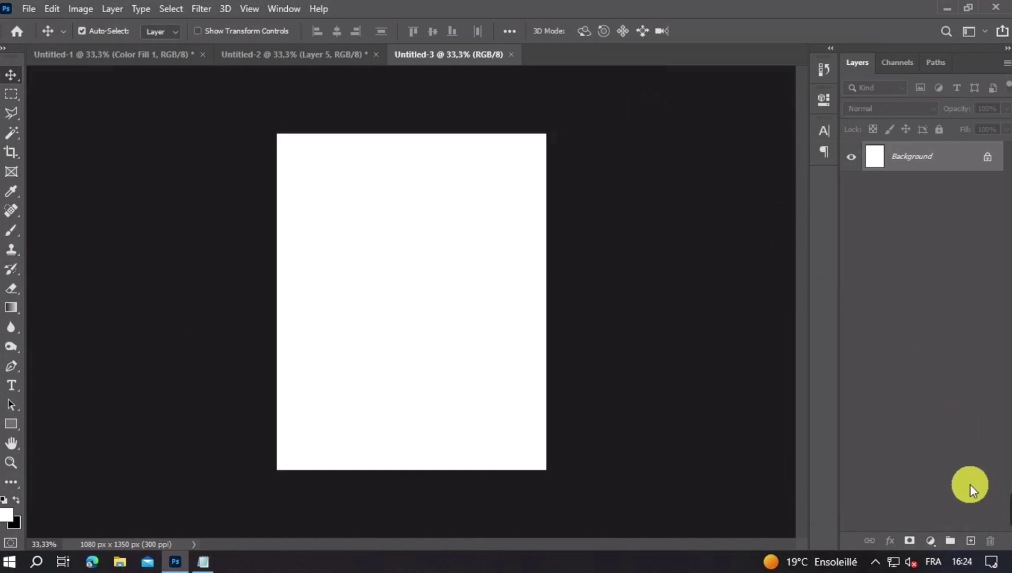
Add a Solid Color fill layer with hex 88f0ff cyan.
click(930, 540)
click(923, 272)
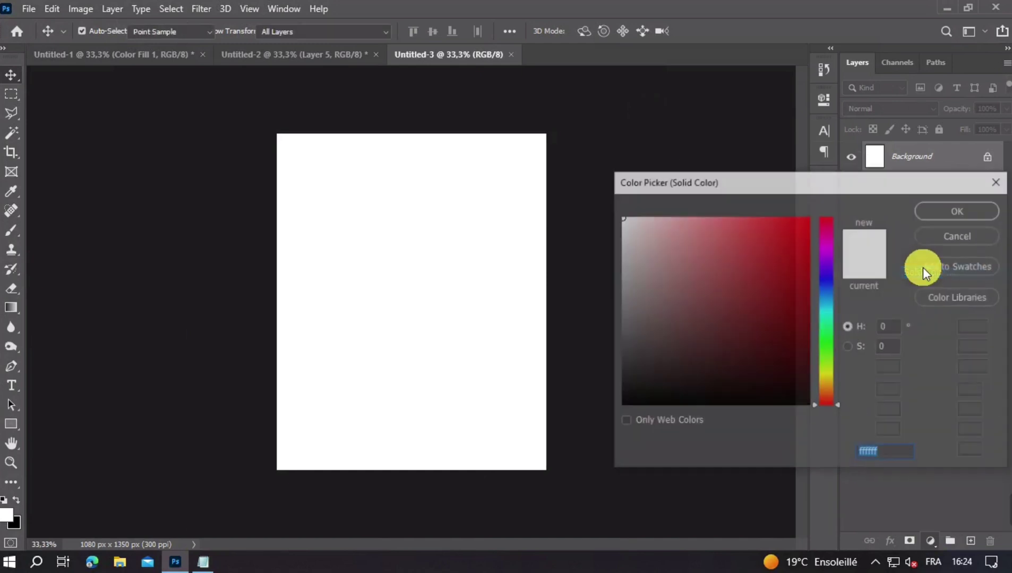
key(ctrl+v)
drag(871, 188, 517, 178)
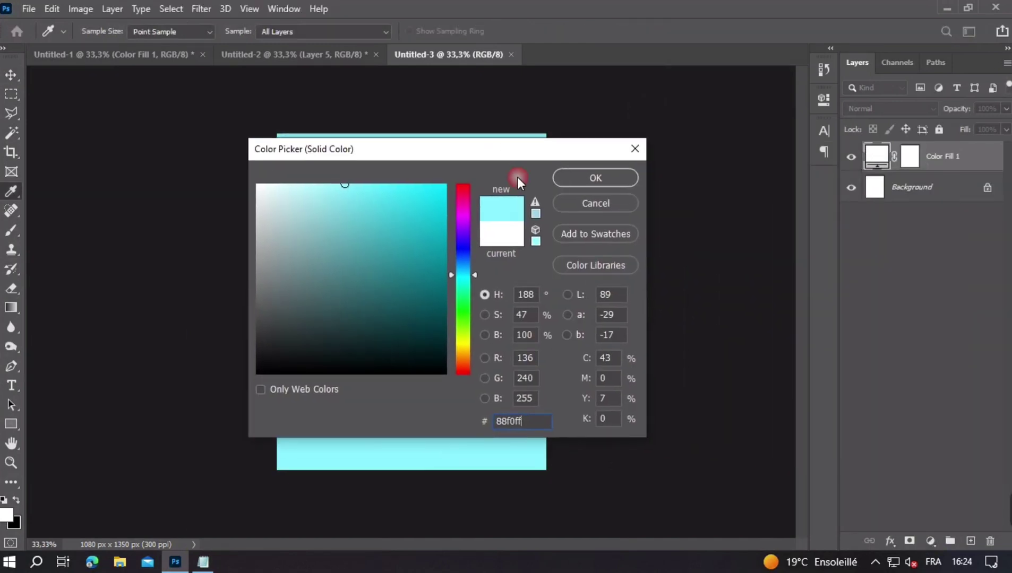
double_click(522, 421)
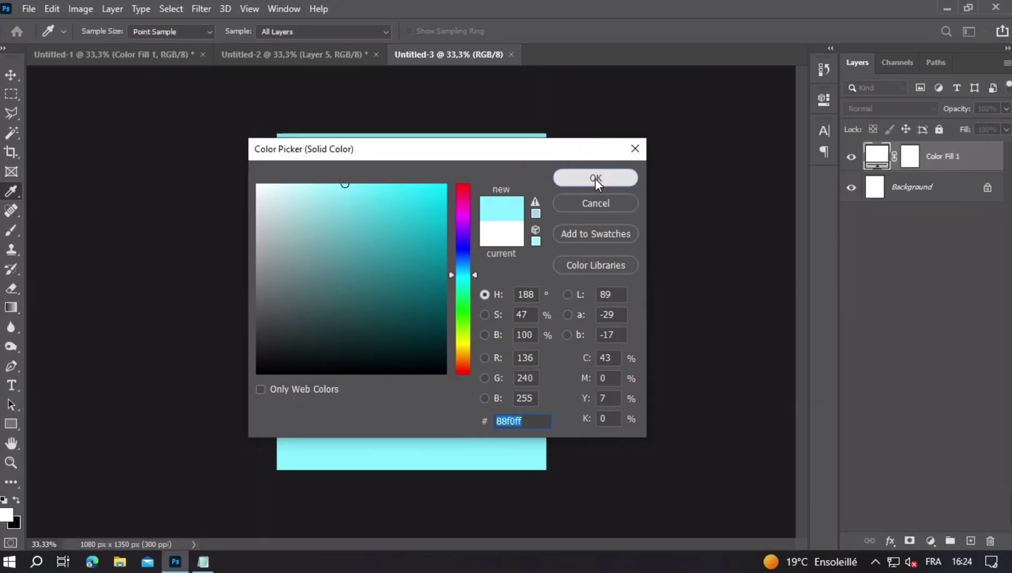
click(596, 178)
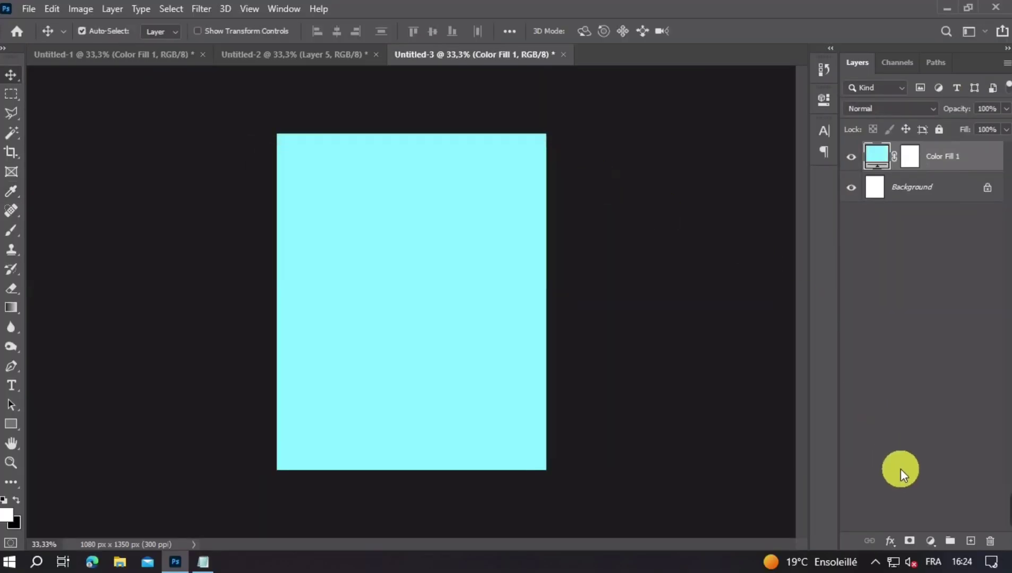
Add a second Solid Color fill layer with navy hex 000c5f, copied from the notes.
click(933, 541)
click(911, 271)
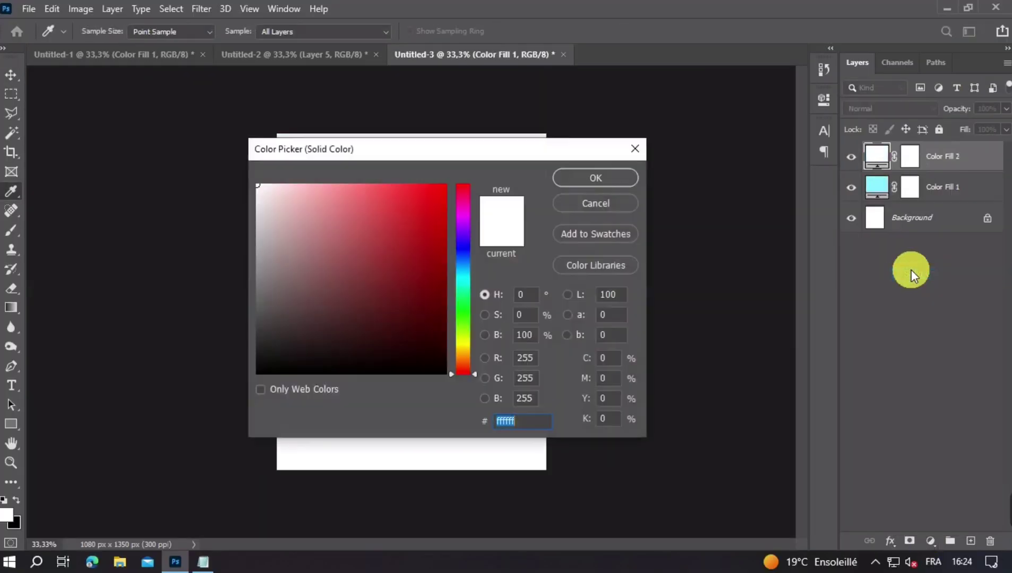
click(203, 562)
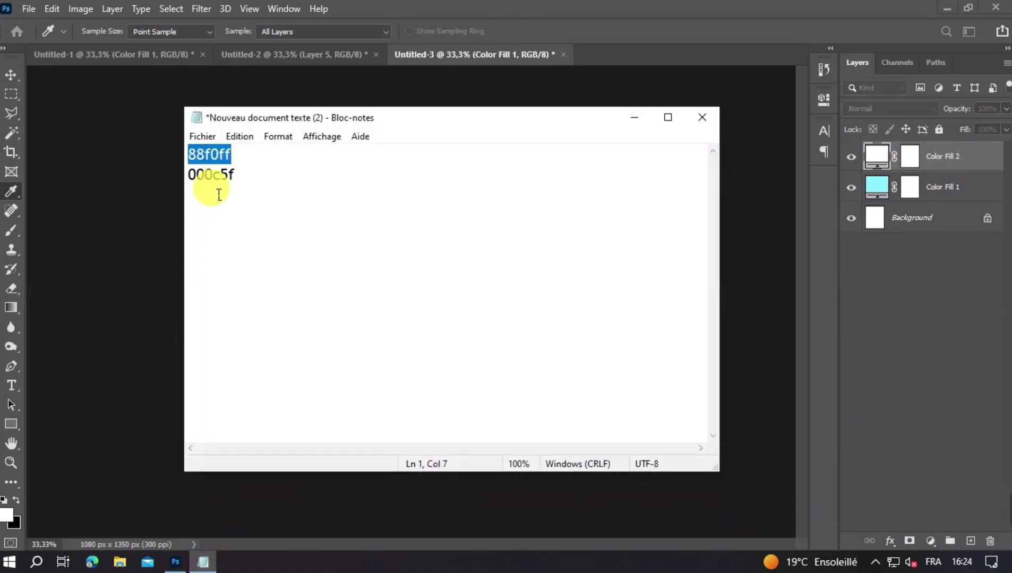
double_click(220, 186)
key(ctrl+c)
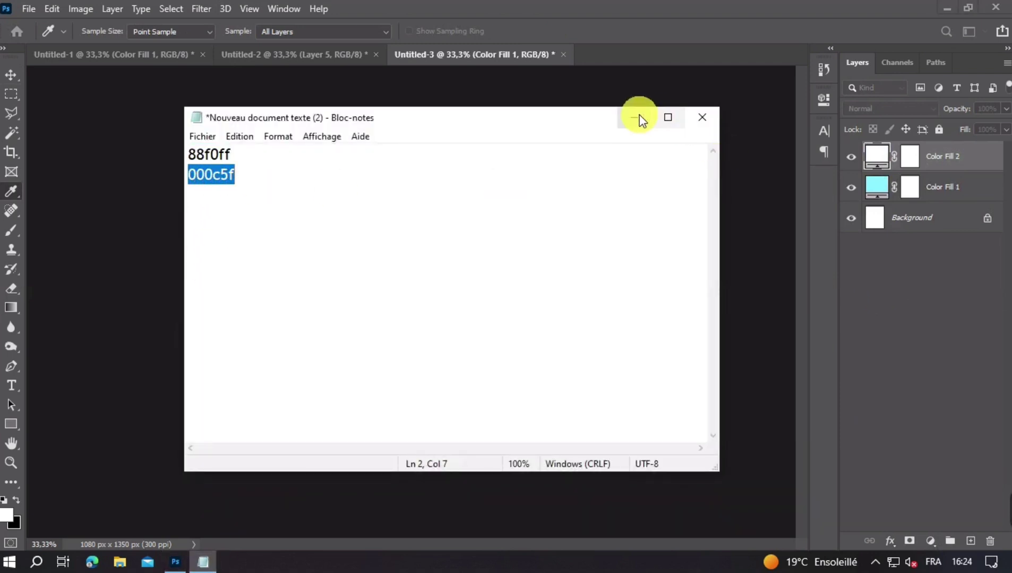
click(634, 118)
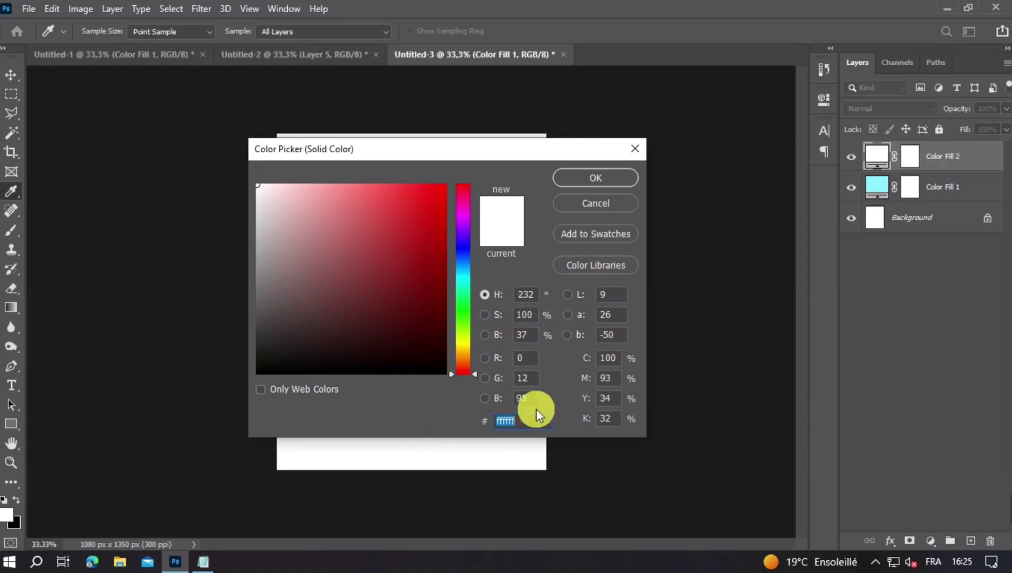
key(ctrl+v)
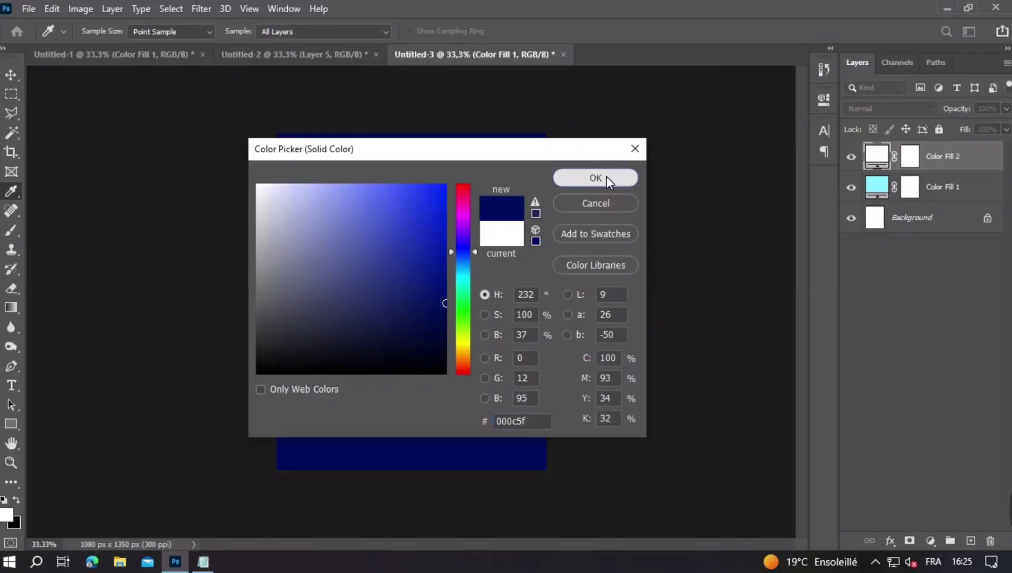
click(652, 127)
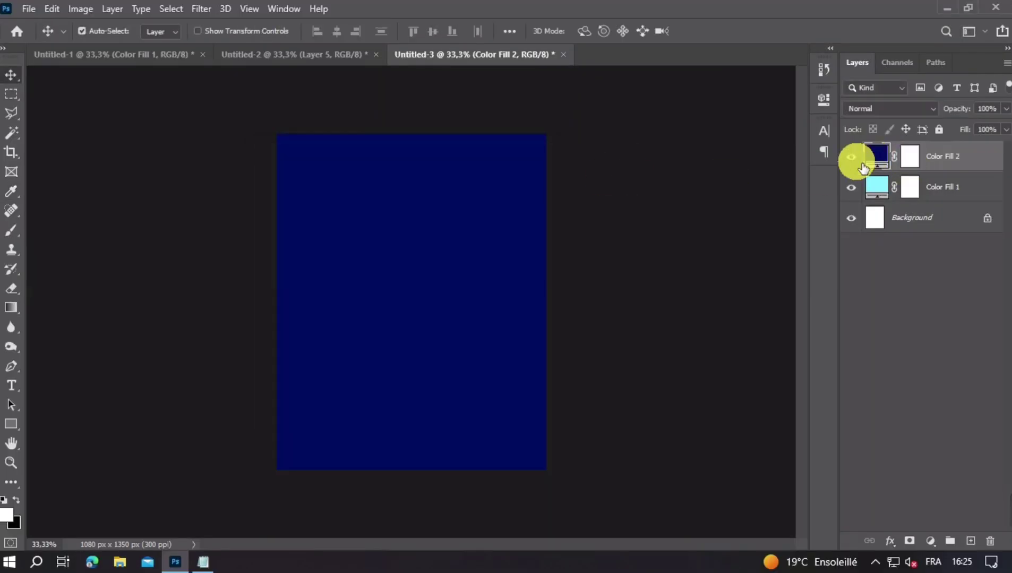
Paint black on Color Fill 2's mask with a large soft 100% brush near the centre.
click(910, 157)
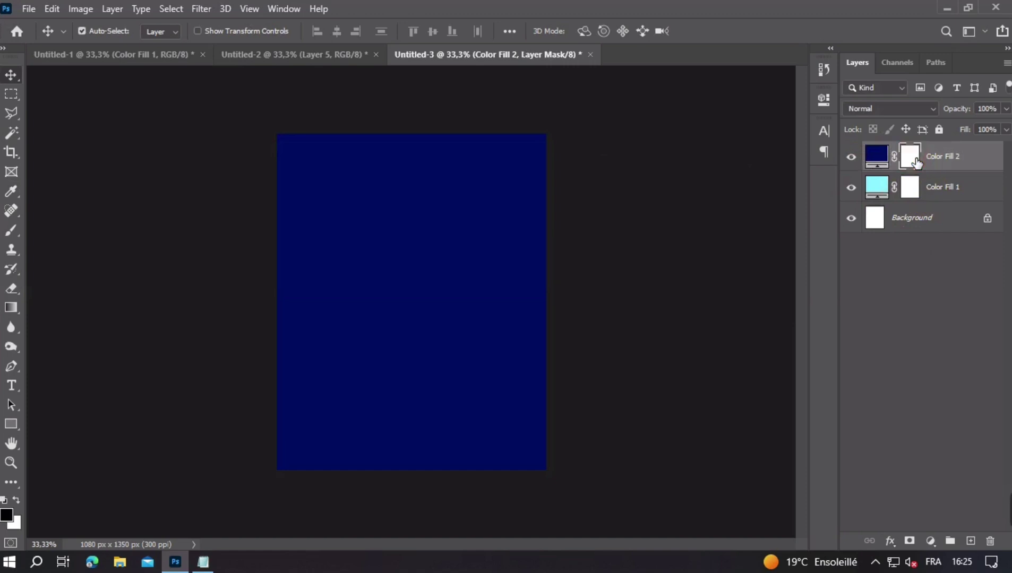
click(12, 230)
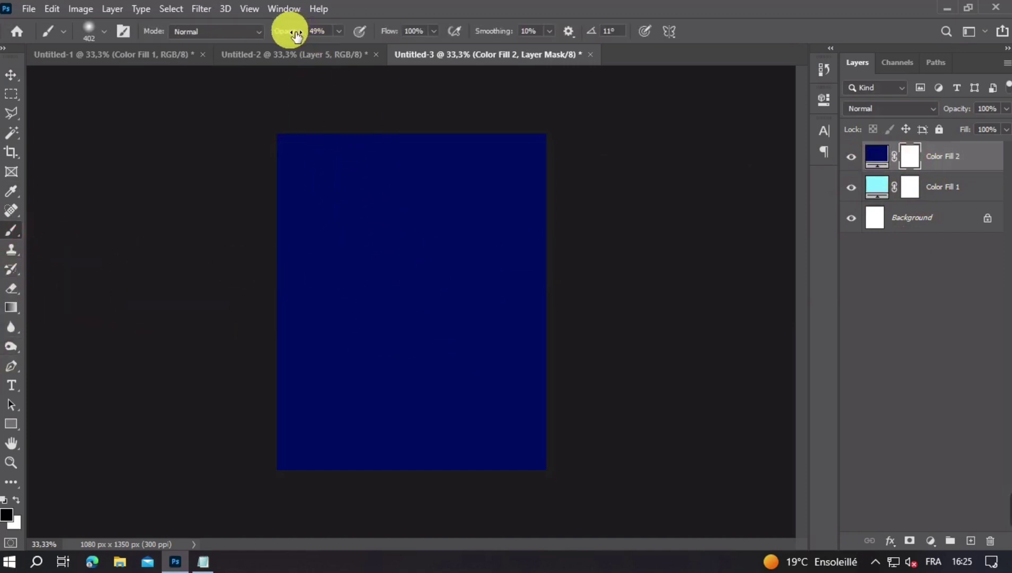
drag(290, 30, 337, 38)
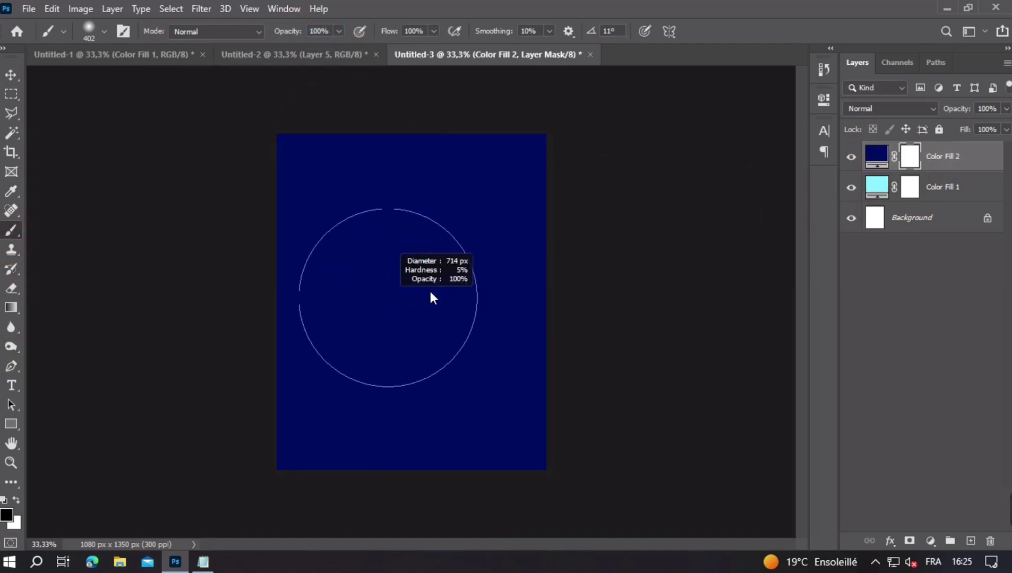
drag(388, 298, 487, 284)
drag(424, 301, 415, 299)
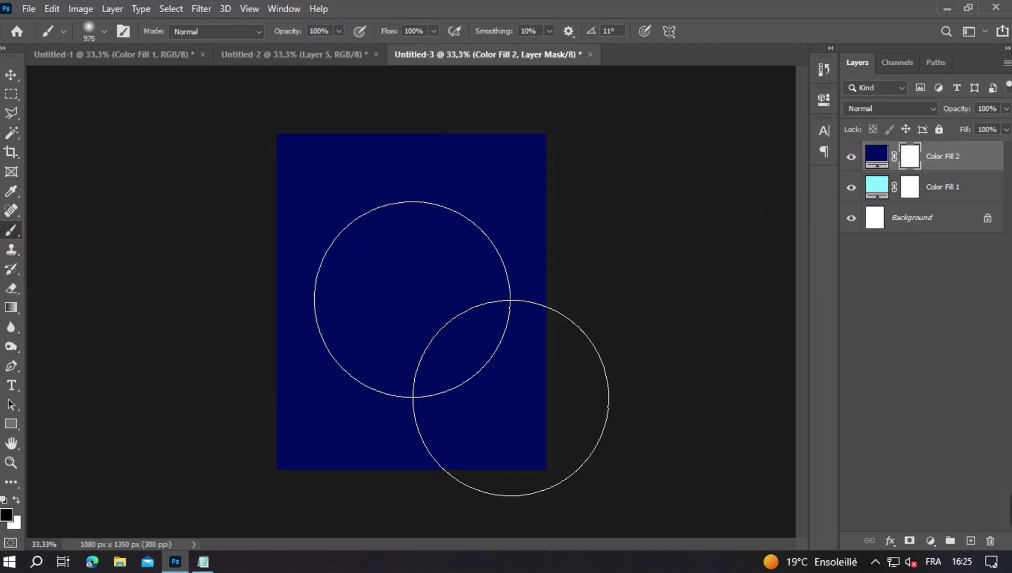
click(415, 299)
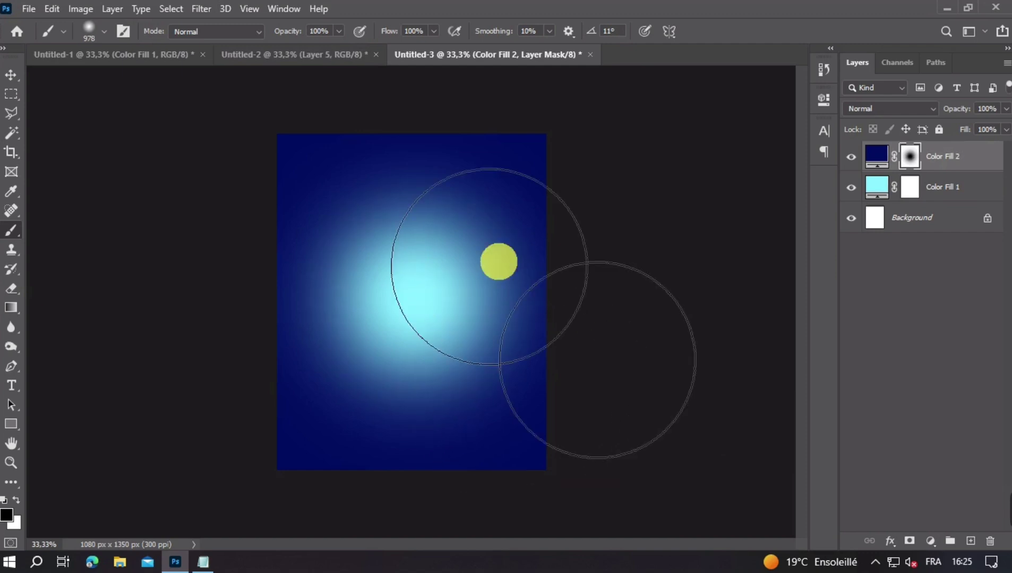
Stretch the starburst image to canvas width and move it above the navy fill.
drag(538, 301, 544, 301)
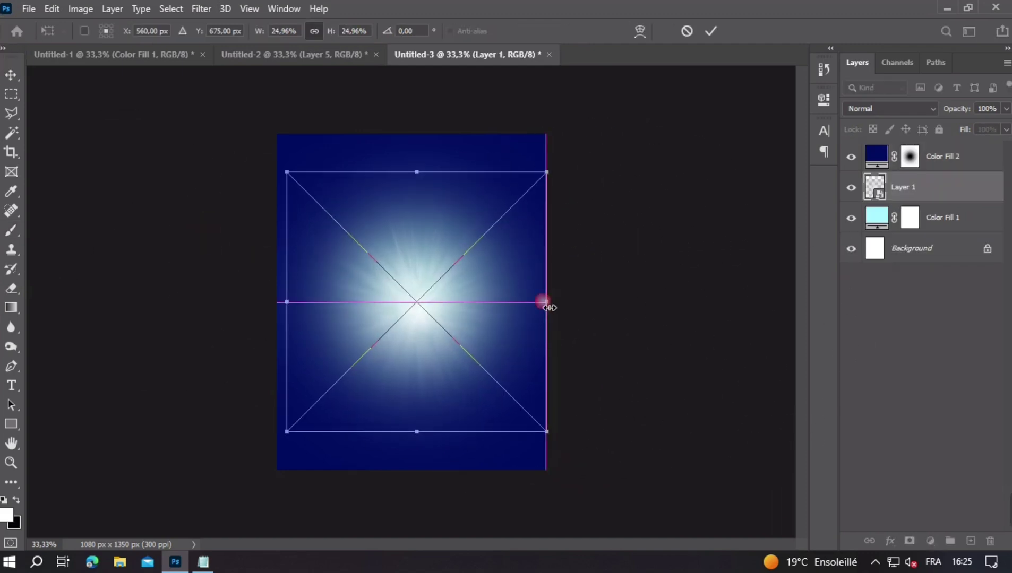
drag(277, 300, 279, 314)
key(Return)
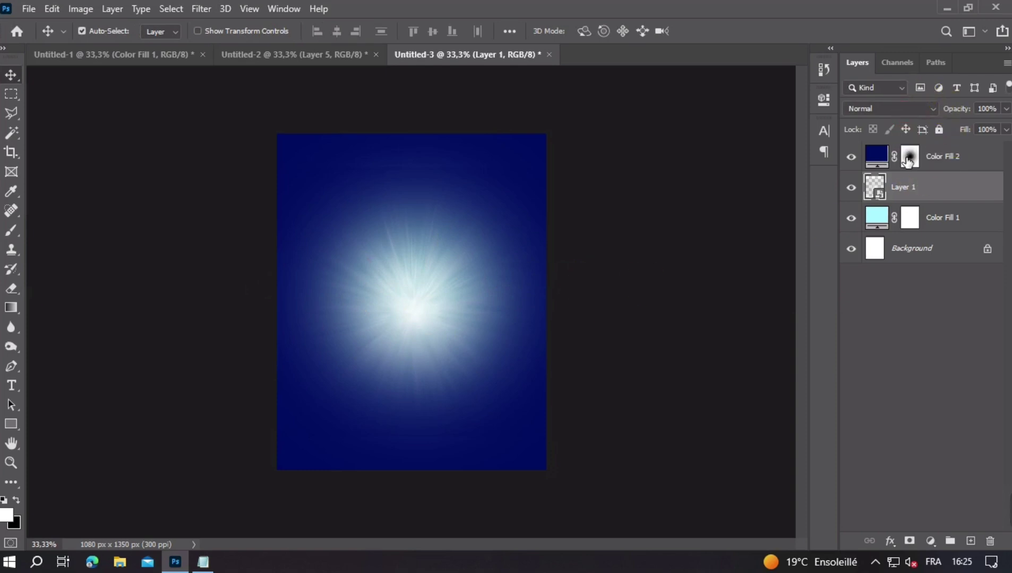
drag(956, 185, 951, 155)
Set the starburst layers to Color Dodge with lowered opacity and 53% fill.
click(898, 109)
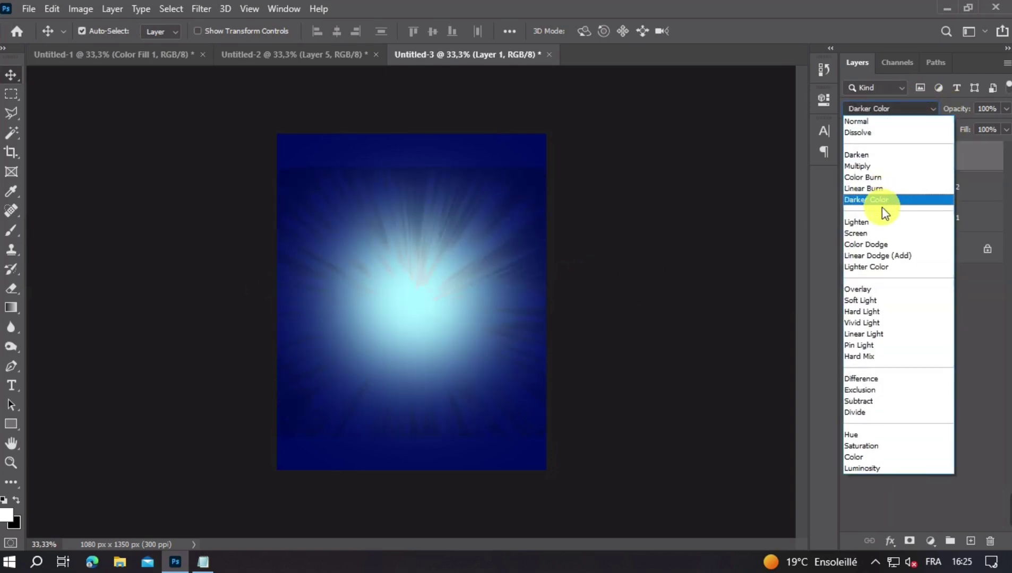
click(879, 244)
click(1005, 110)
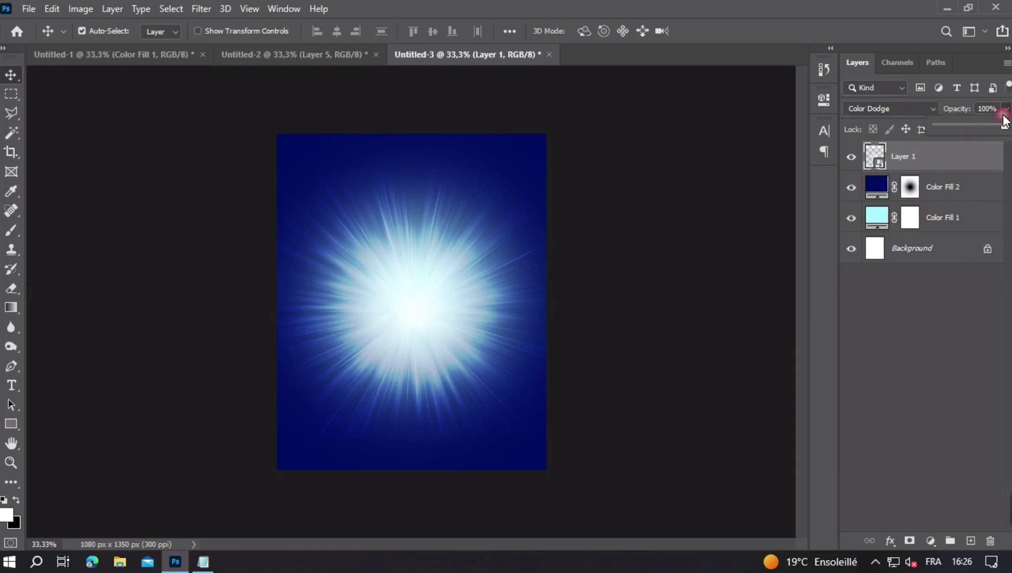
drag(974, 127, 966, 129)
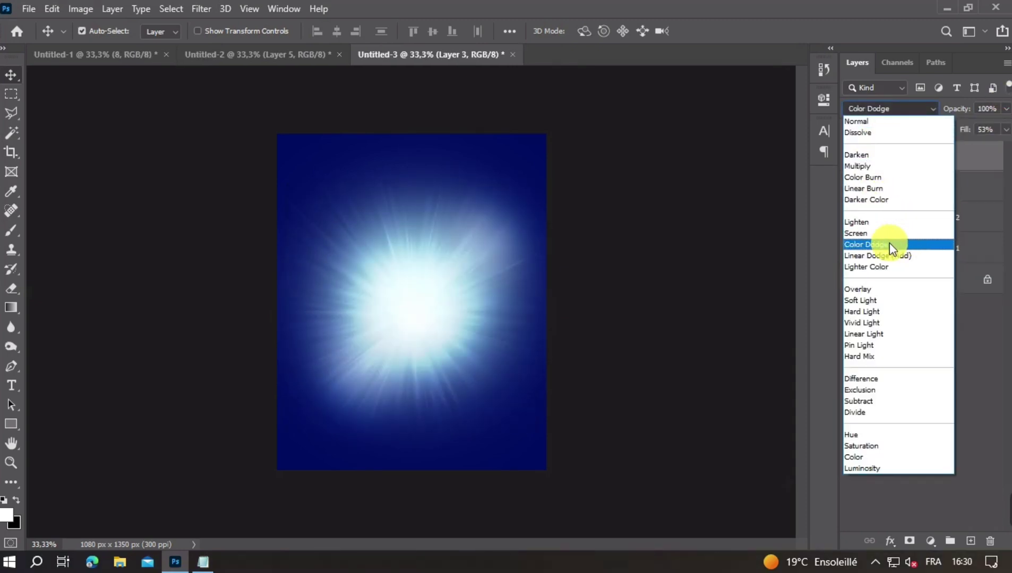
click(880, 245)
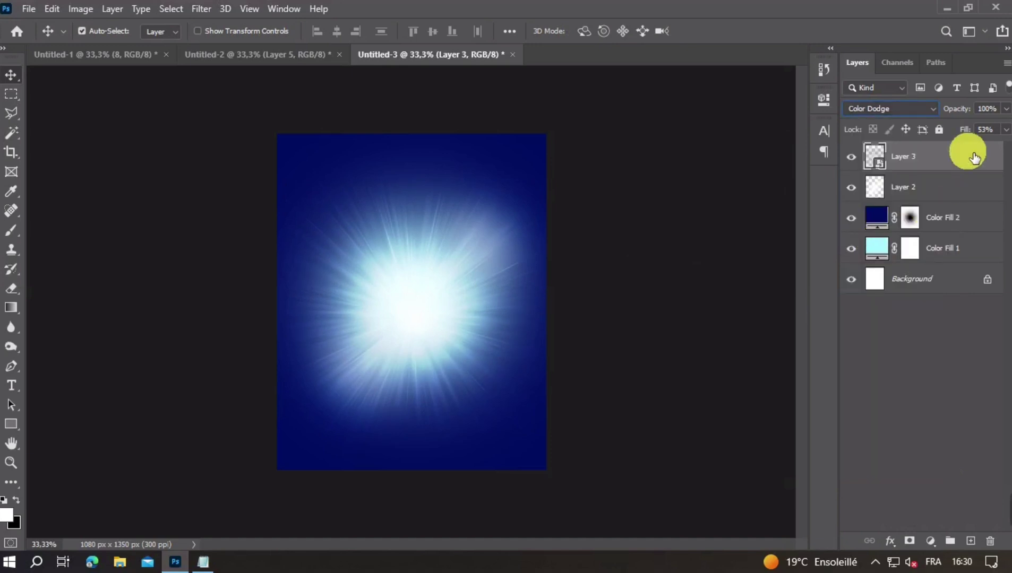
click(985, 129)
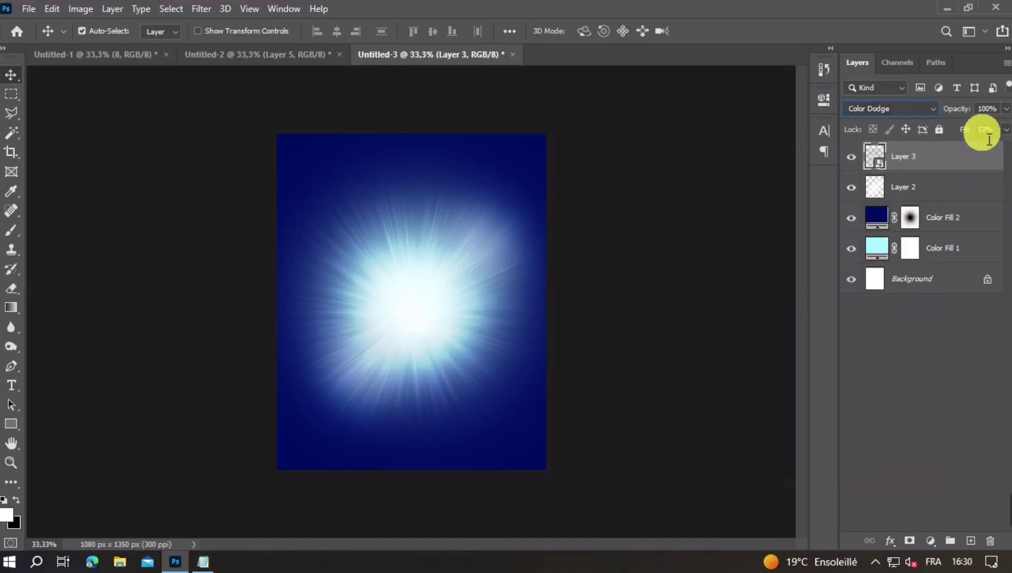
click(851, 156)
click(851, 157)
click(851, 157)
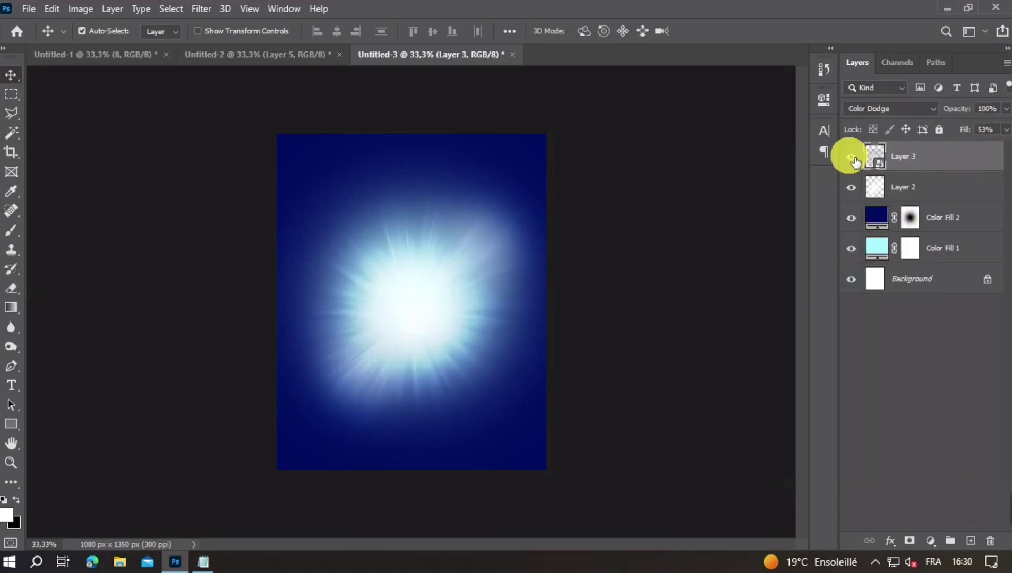
Apply a 10 px Gaussian Blur to Layer 3, then reposition the pack in Untitled-2.
click(204, 11)
mouse_move(237, 177)
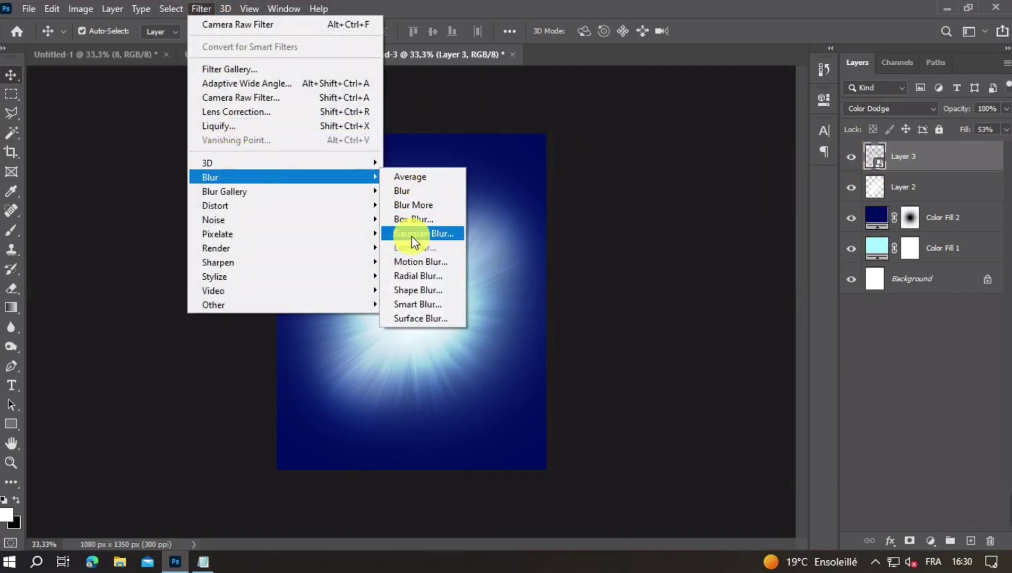
click(419, 233)
text(10)
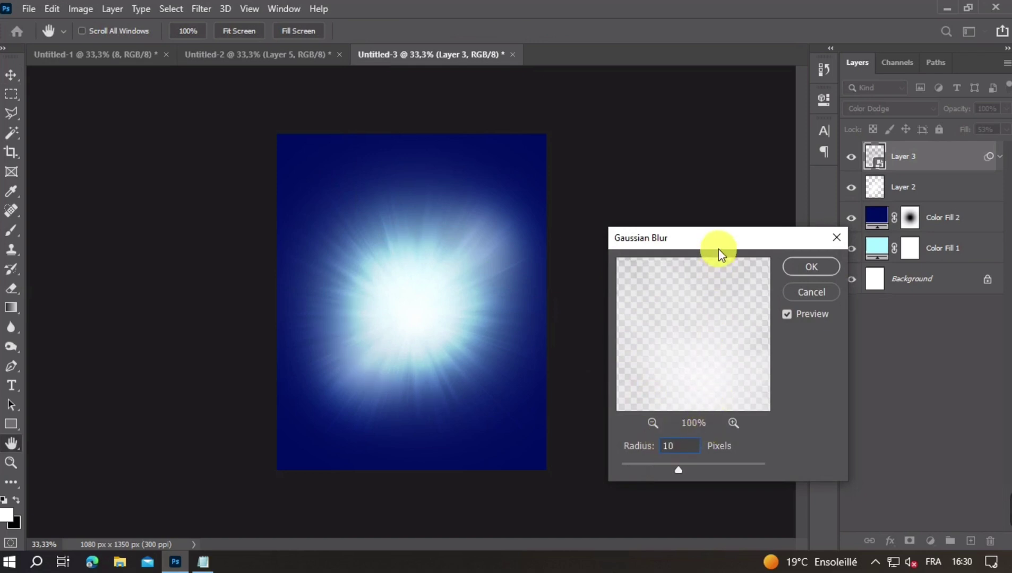
drag(719, 248, 682, 161)
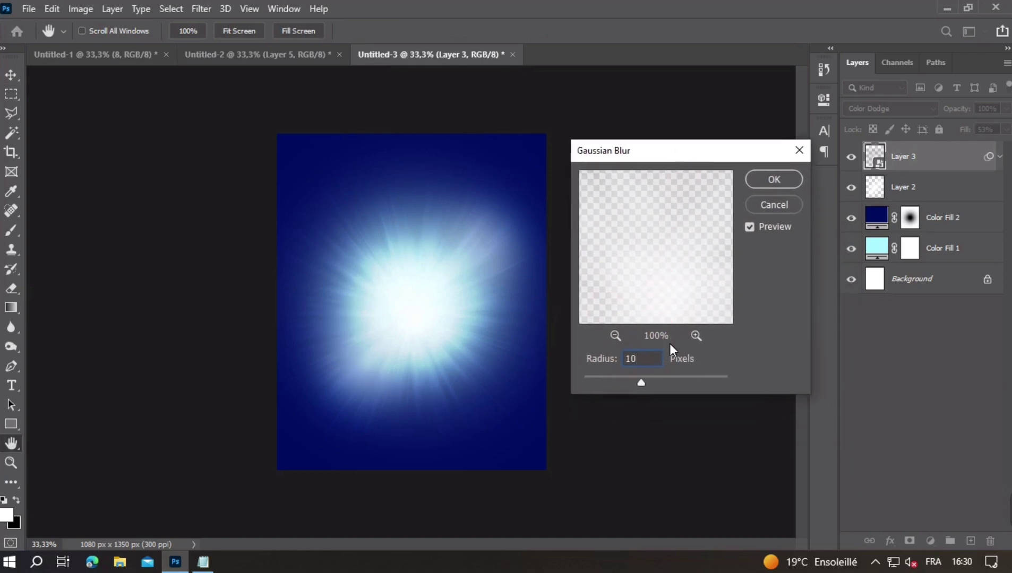
click(766, 178)
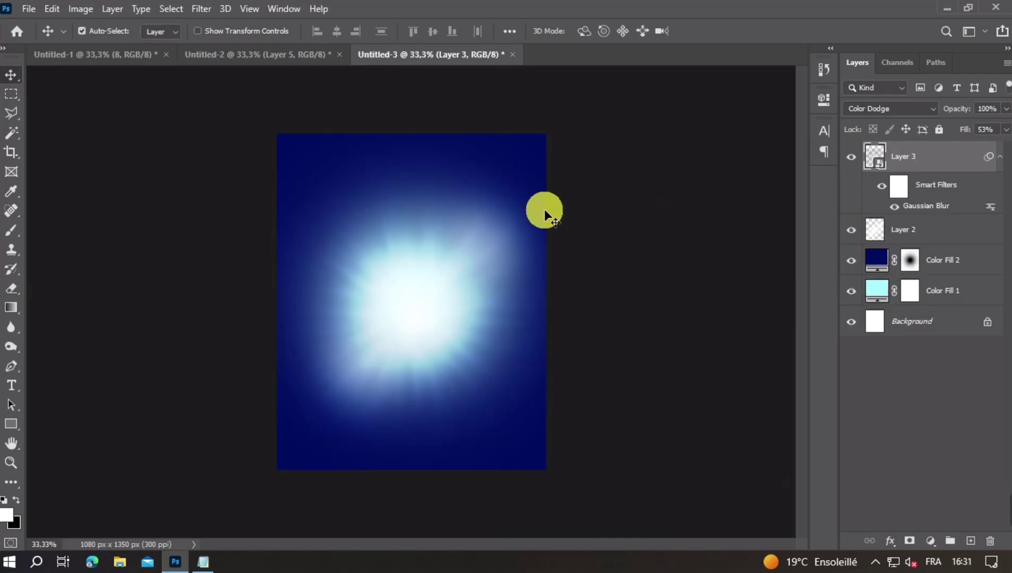
click(261, 53)
drag(357, 283, 355, 272)
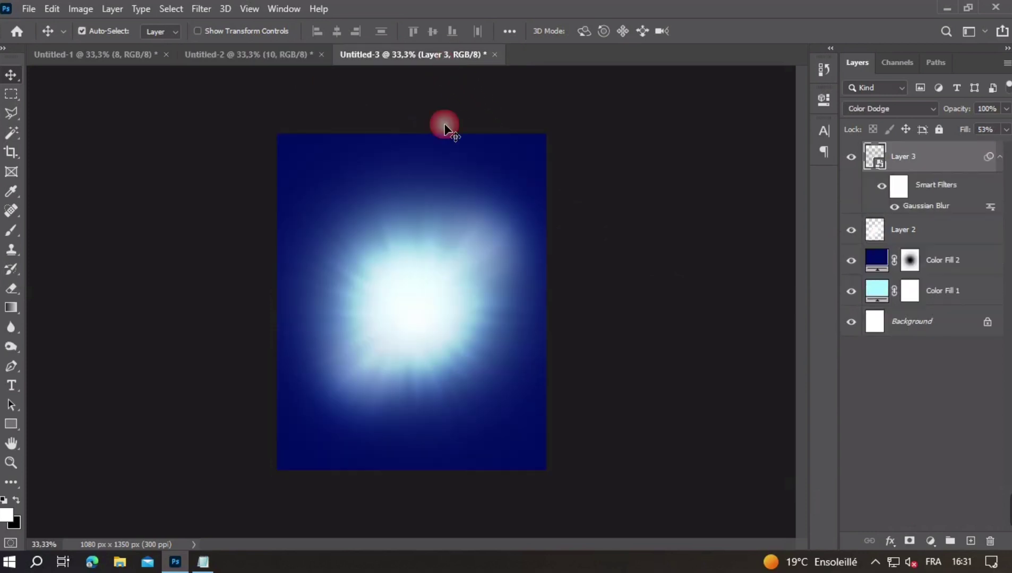
Copy the Chokis pack layer 10 into the poster, scale it to about 40% and tilt it diagonally.
drag(467, 208, 477, 311)
key(ctrl+t)
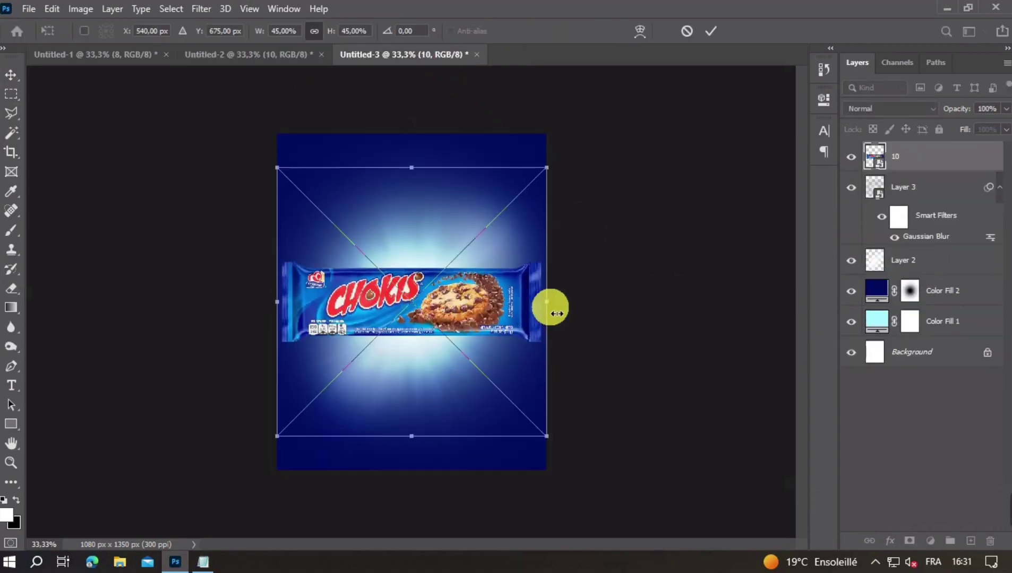
mouse_move(547, 305)
mouse_down()
mouse_move(525, 313)
mouse_move(546, 257)
mouse_move(538, 240)
mouse_up()
mouse_move(477, 268)
mouse_down()
mouse_move(520, 219)
mouse_move(541, 255)
mouse_up()
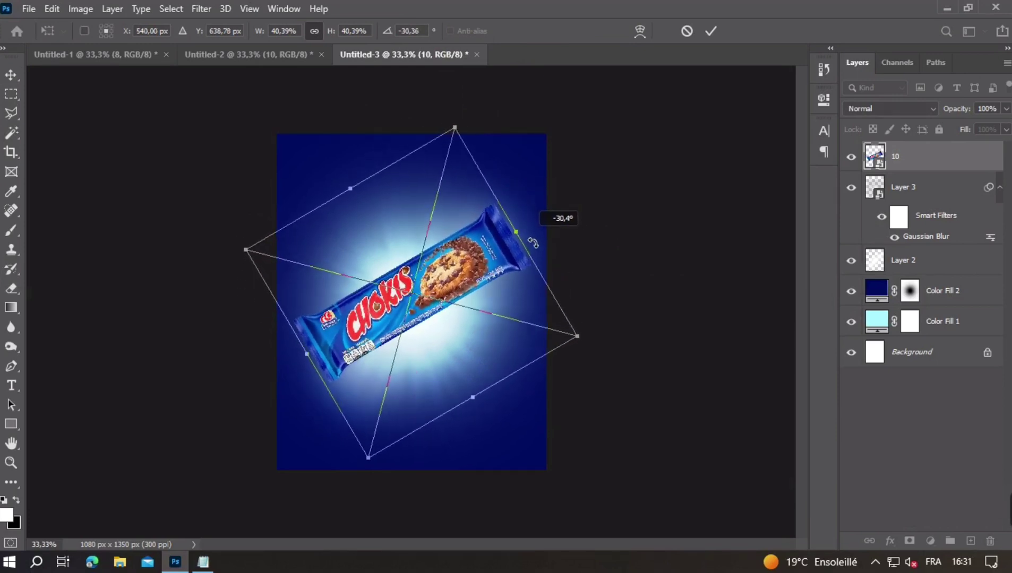
double_click(462, 278)
drag(447, 295, 442, 292)
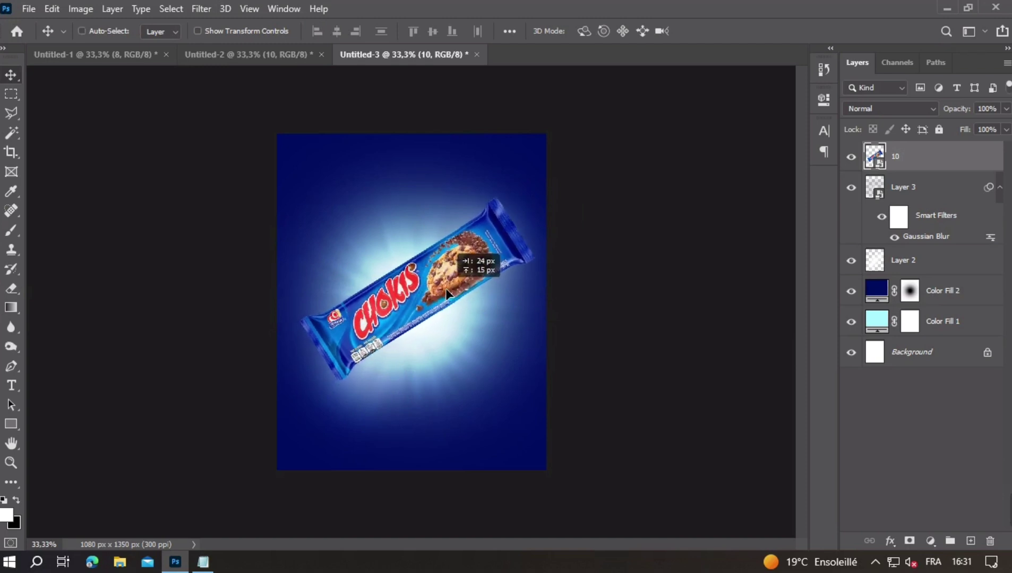
click(437, 326)
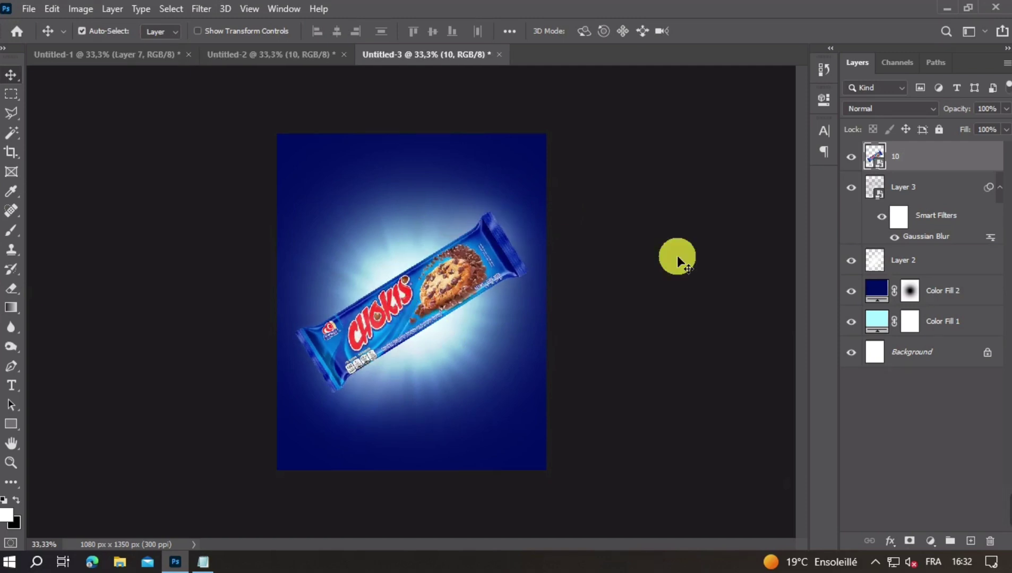
Copy the chocolate splash from Untitled-2 into the poster and place it below layer 10.
click(851, 157)
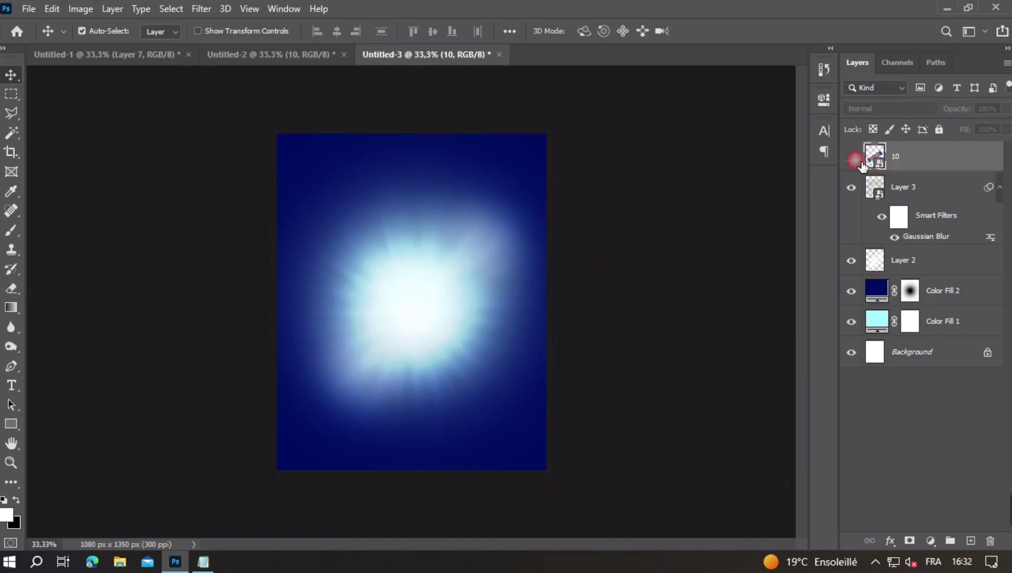
click(271, 54)
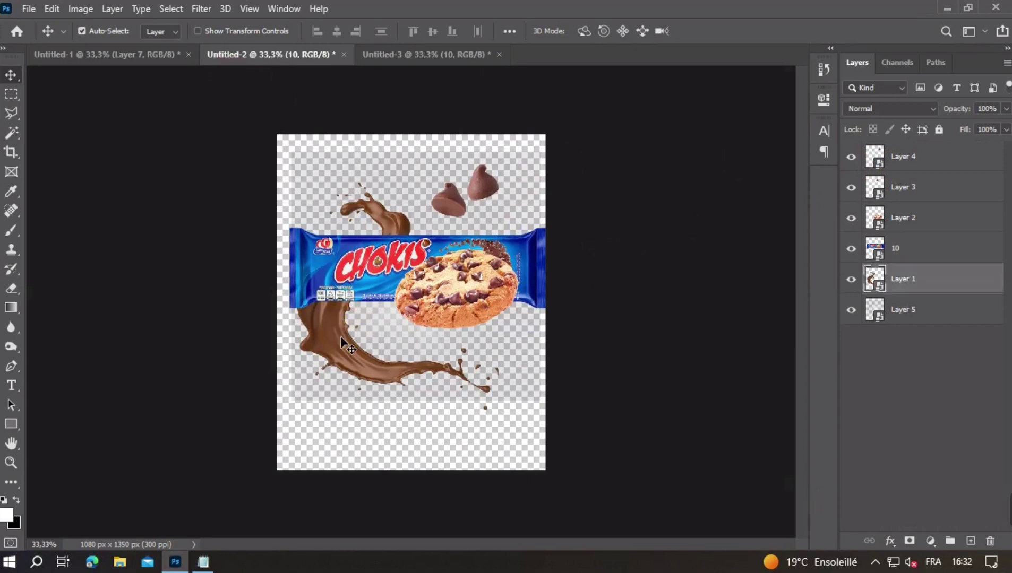
drag(351, 290, 354, 285)
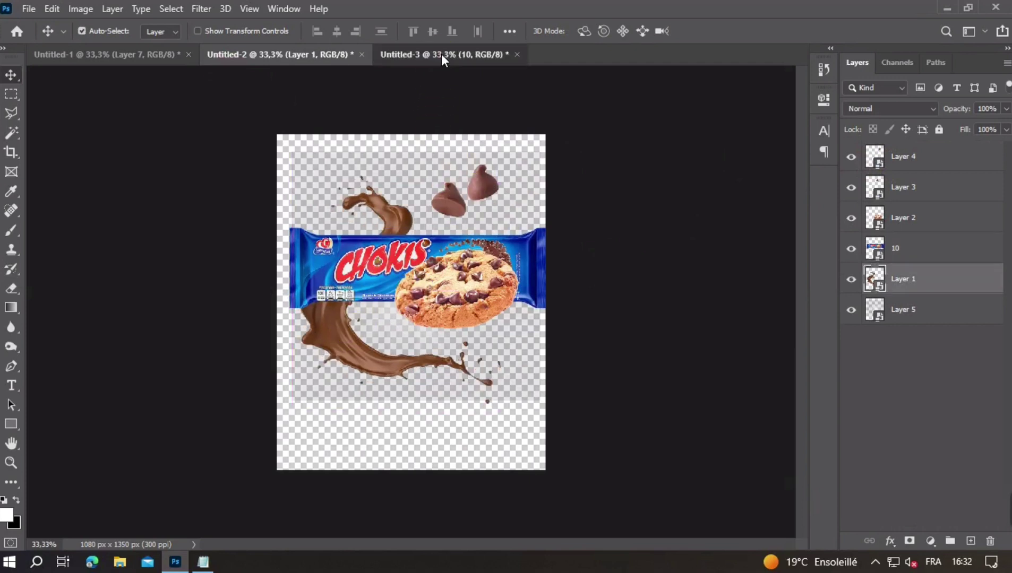
drag(435, 136, 396, 198)
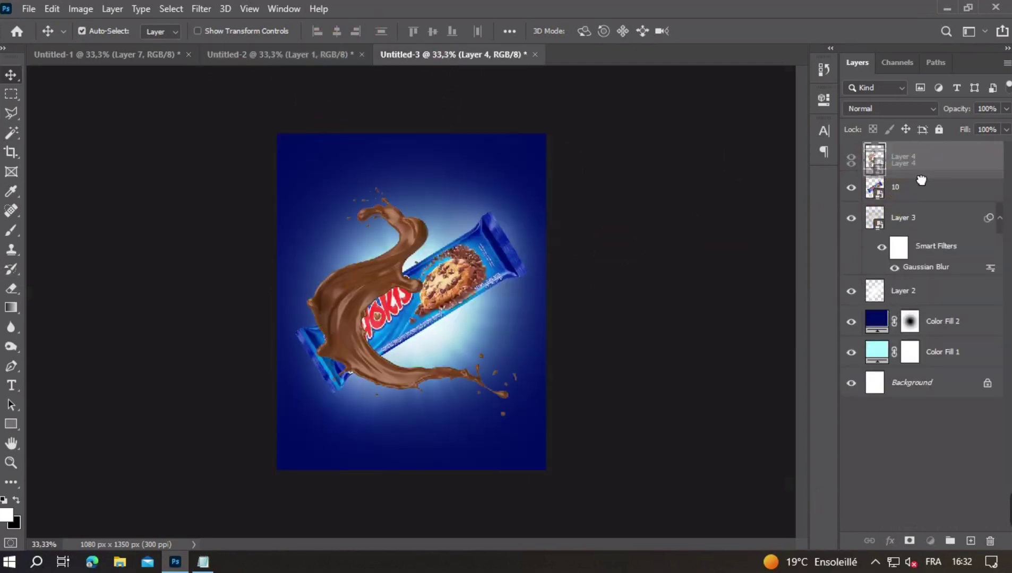
drag(901, 199, 901, 159)
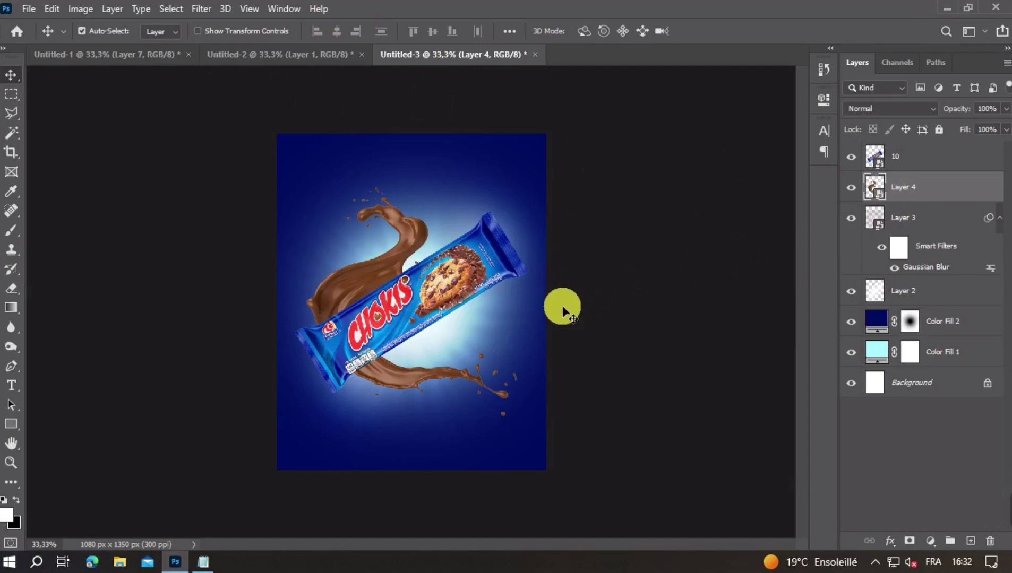
Rotate the chocolate splash and scale it to about 27% so it curls around the pack.
key(ctrl+t)
drag(568, 334, 539, 258)
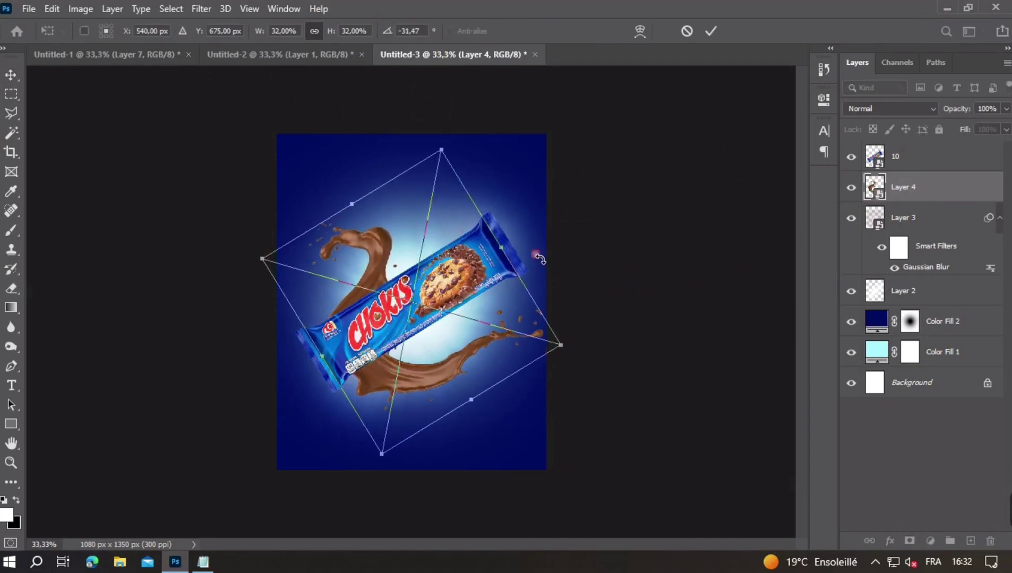
drag(488, 402, 476, 326)
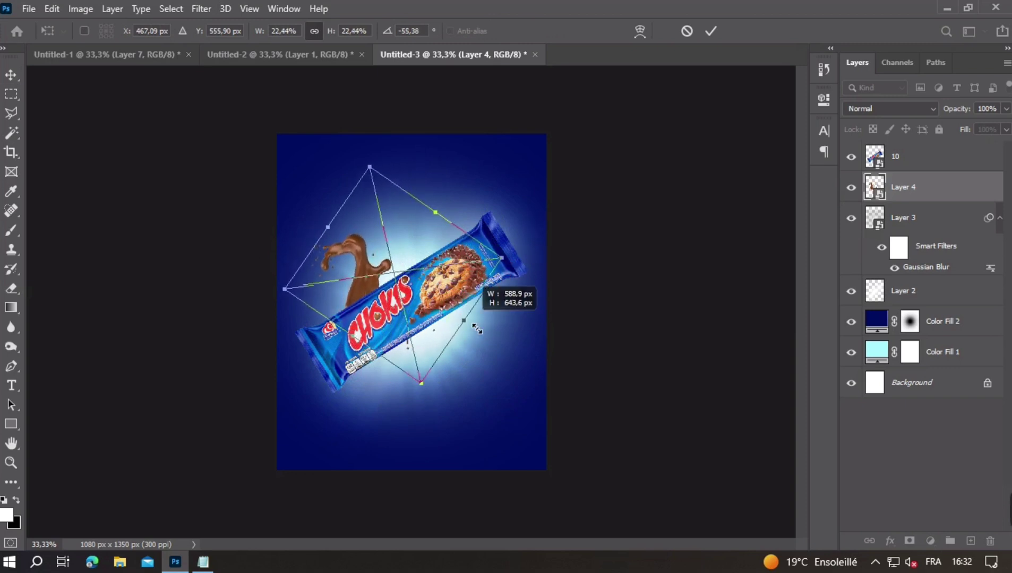
drag(327, 233, 322, 229)
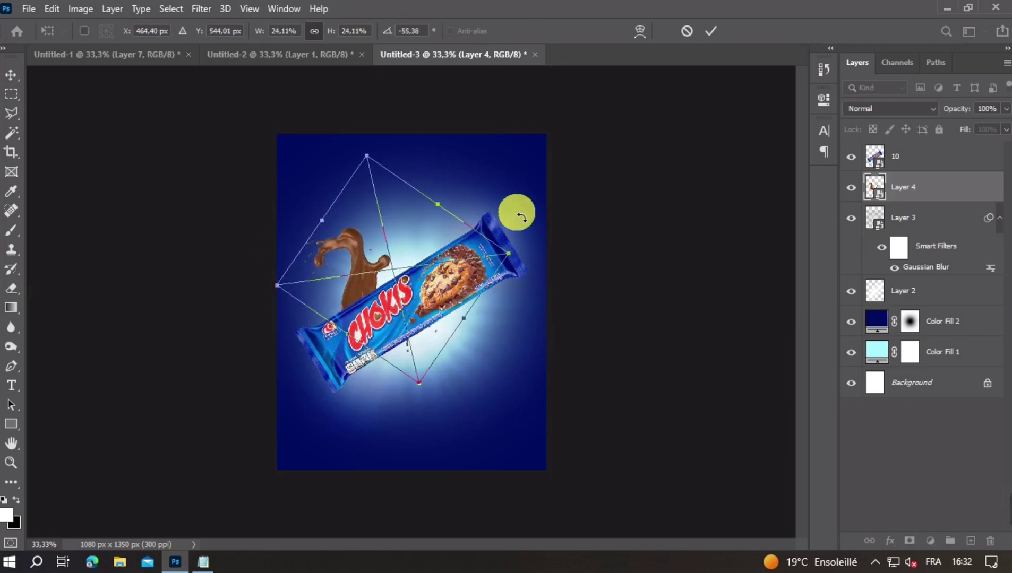
drag(515, 210, 523, 226)
mouse_move(478, 342)
mouse_down()
mouse_move(492, 350)
mouse_move(531, 285)
mouse_move(527, 264)
mouse_up()
double_click(431, 285)
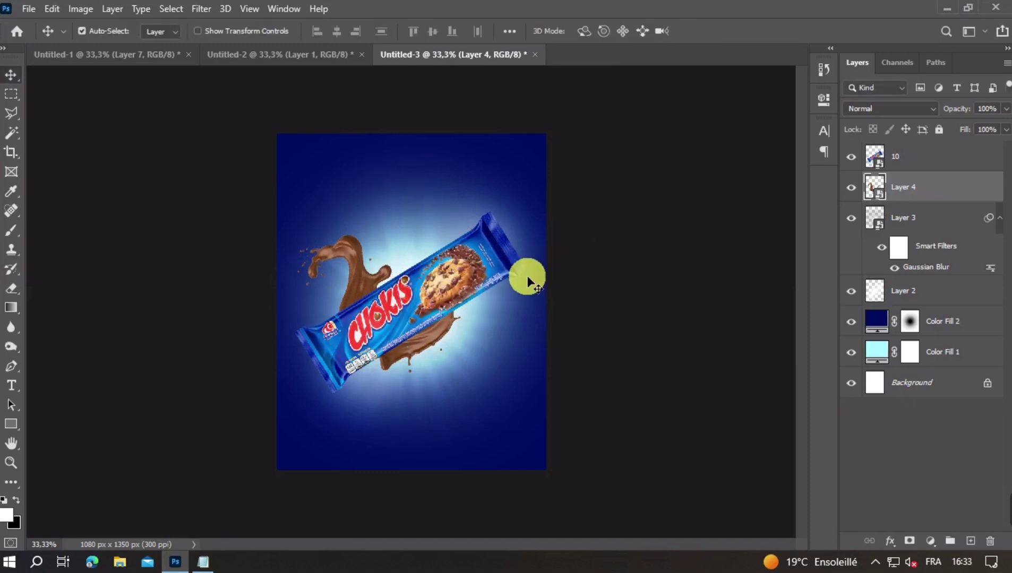
drag(425, 339, 429, 332)
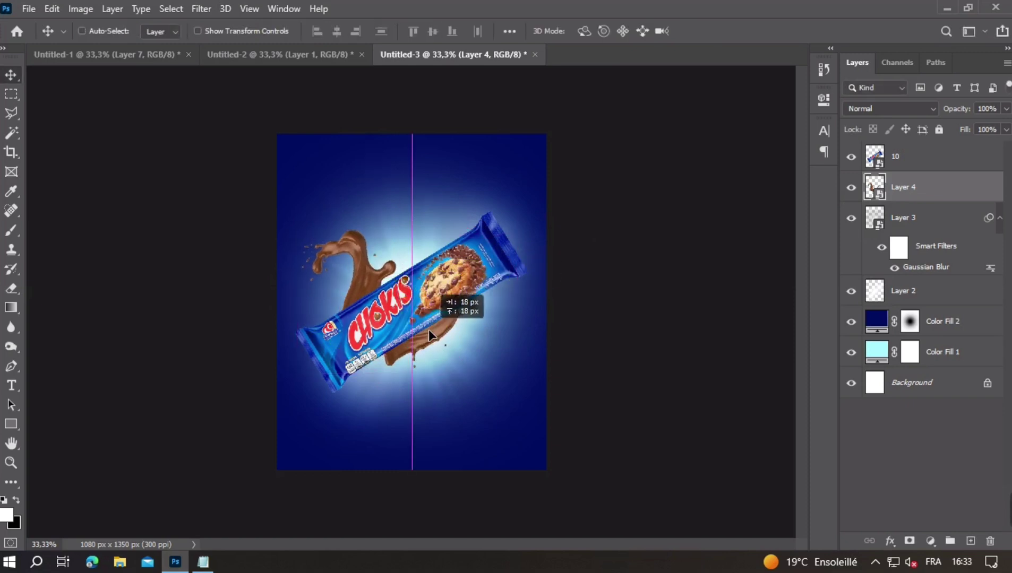
Zoom in and enlarge the chocolate splash slightly to about 27%.
key(ctrl+minus)
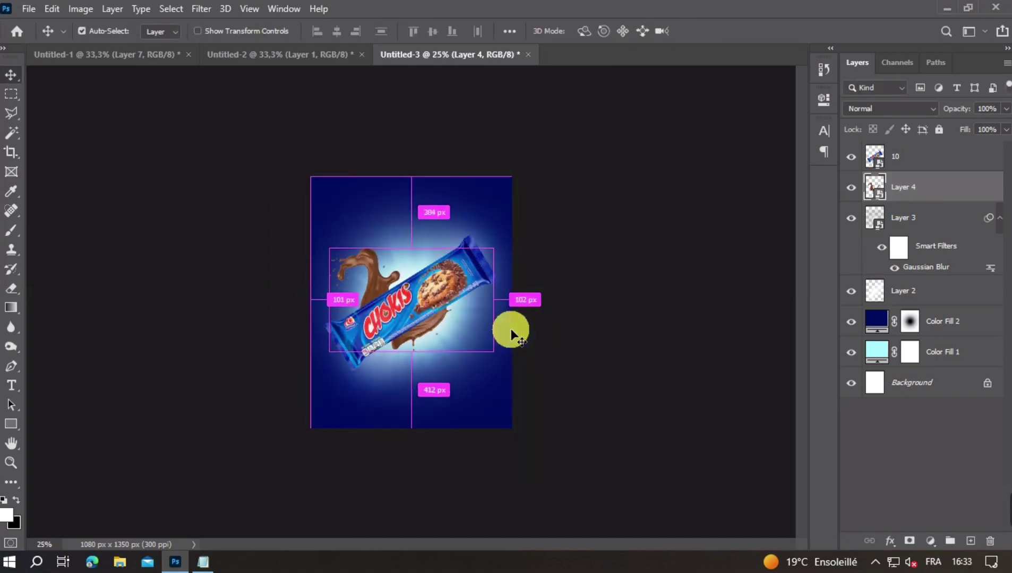
key(ctrl+plus)
key(ctrl+plus)
key(ctrl+minus)
click(644, 226)
key(ctrl+plus)
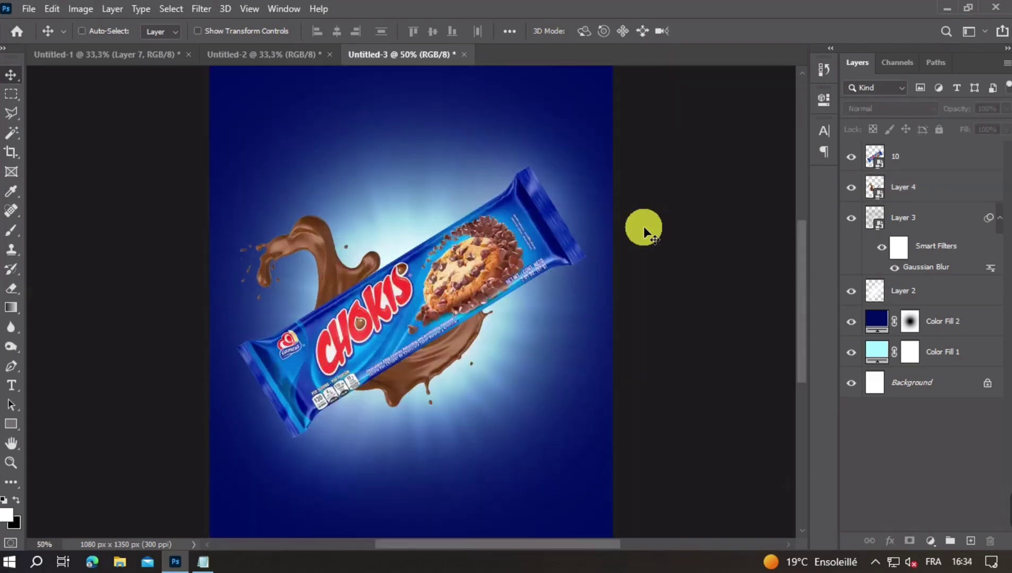
key(ctrl+plus)
click(317, 260)
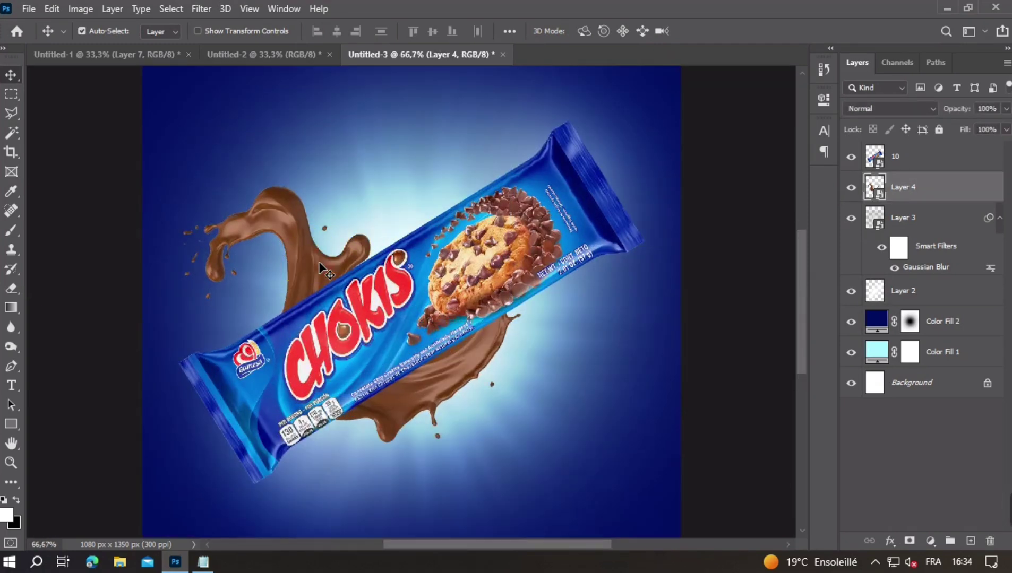
key(ctrl+t)
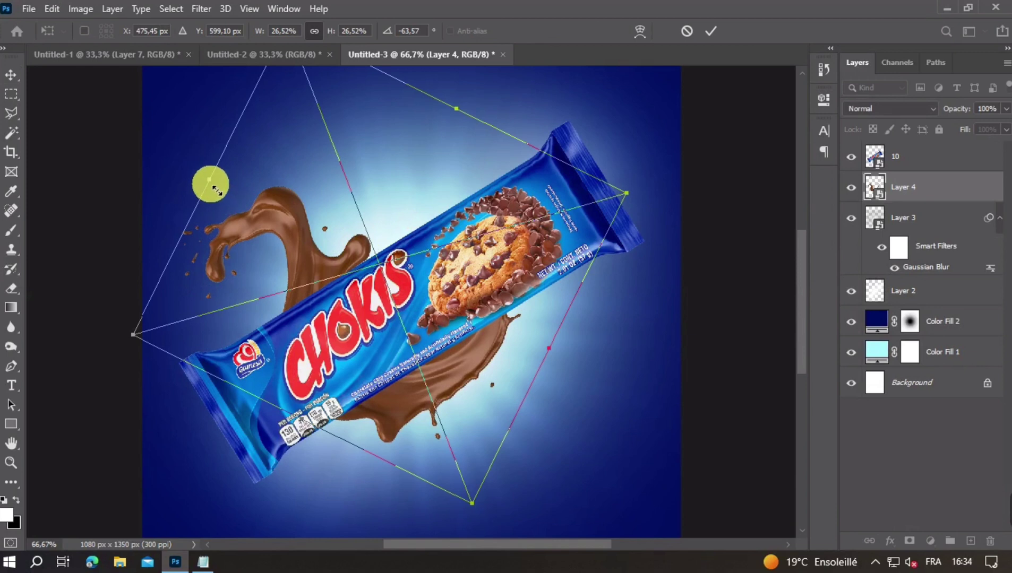
drag(215, 188, 228, 192)
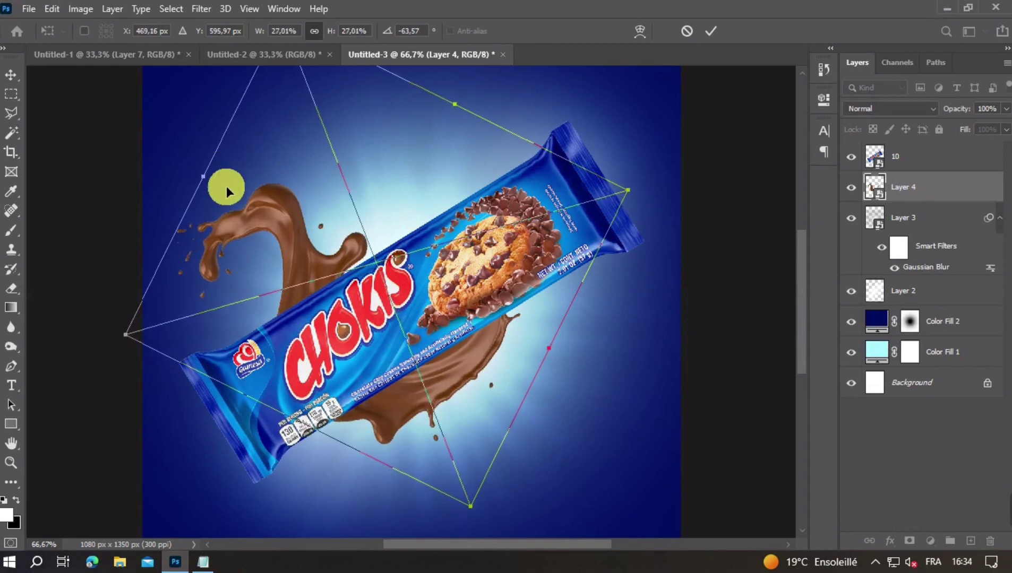
key(Return)
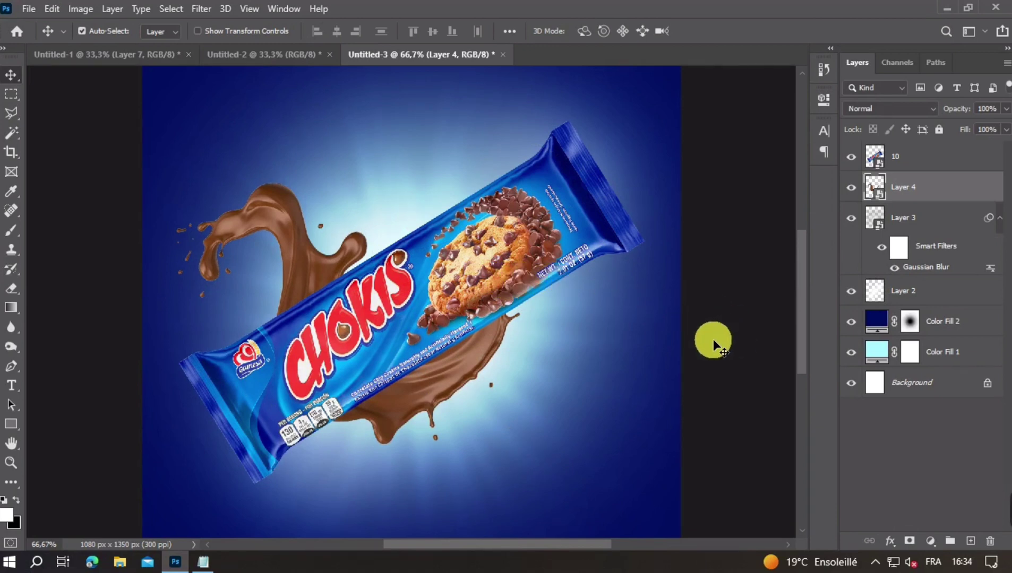
Mask the chocolate splash with a 66 px Hard Round brush, hiding stray drops and part of its edge.
click(910, 541)
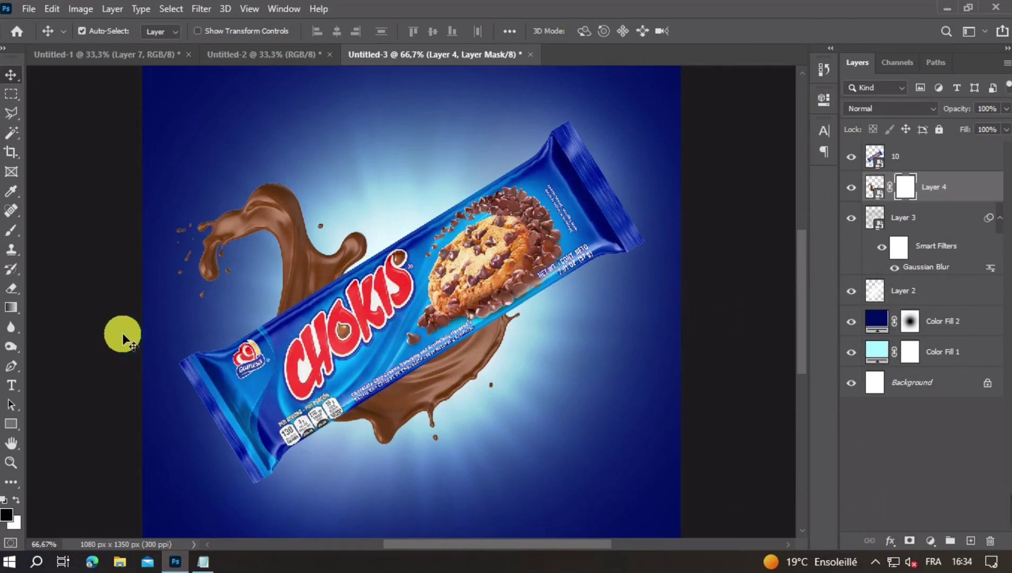
click(12, 230)
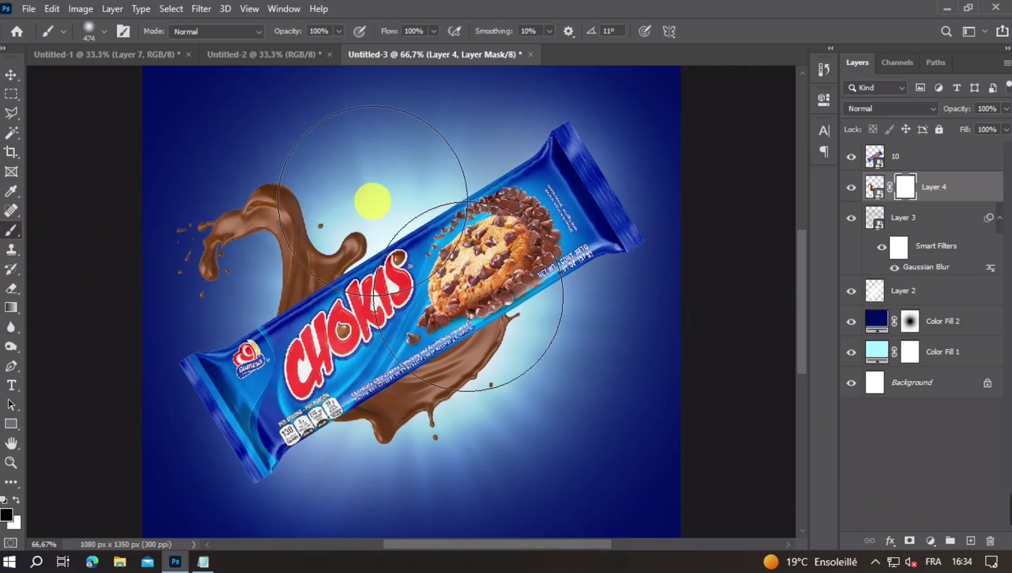
drag(372, 202, 335, 240)
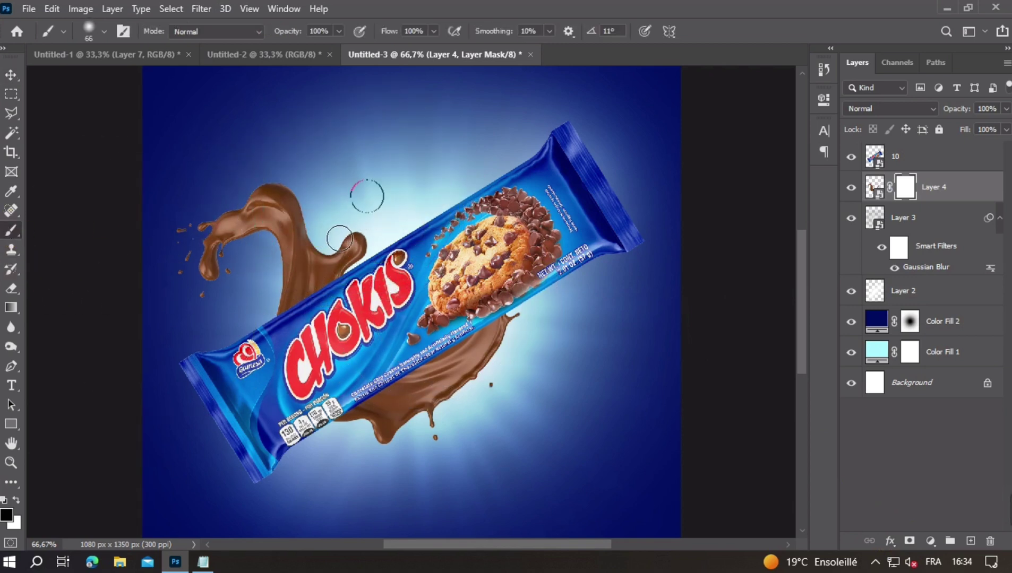
click(104, 31)
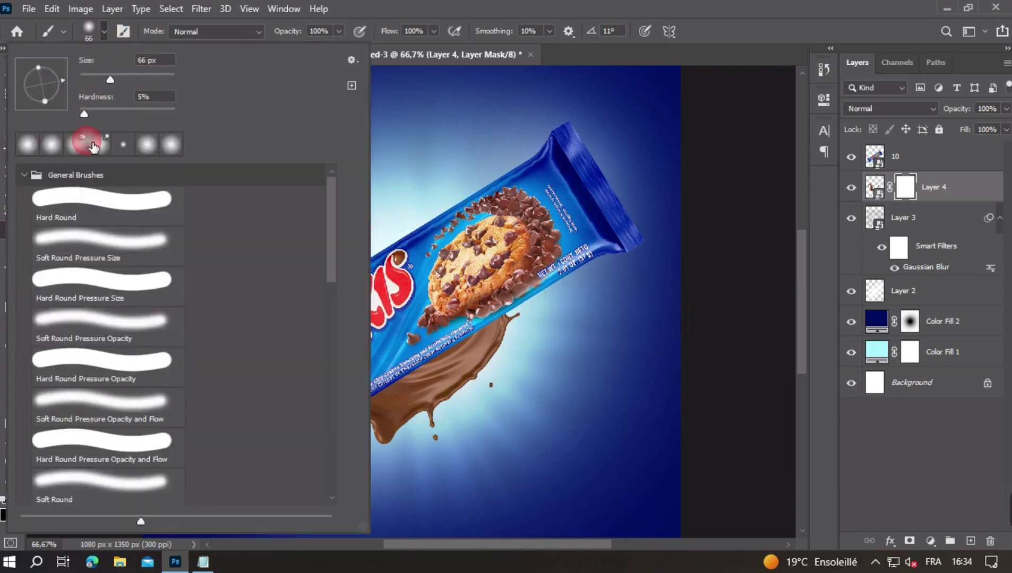
double_click(79, 200)
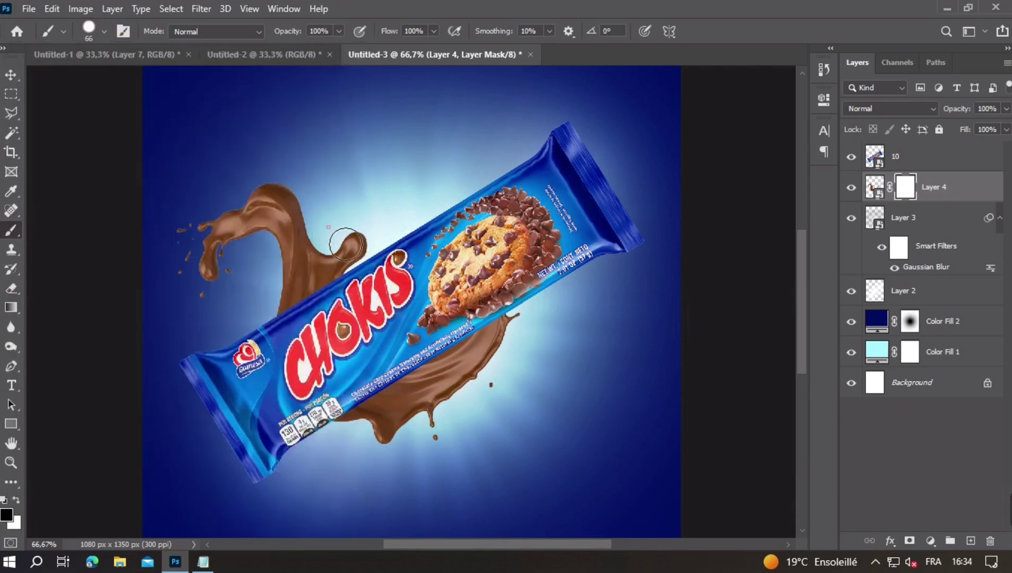
drag(346, 245, 519, 412)
drag(223, 335, 215, 316)
click(185, 264)
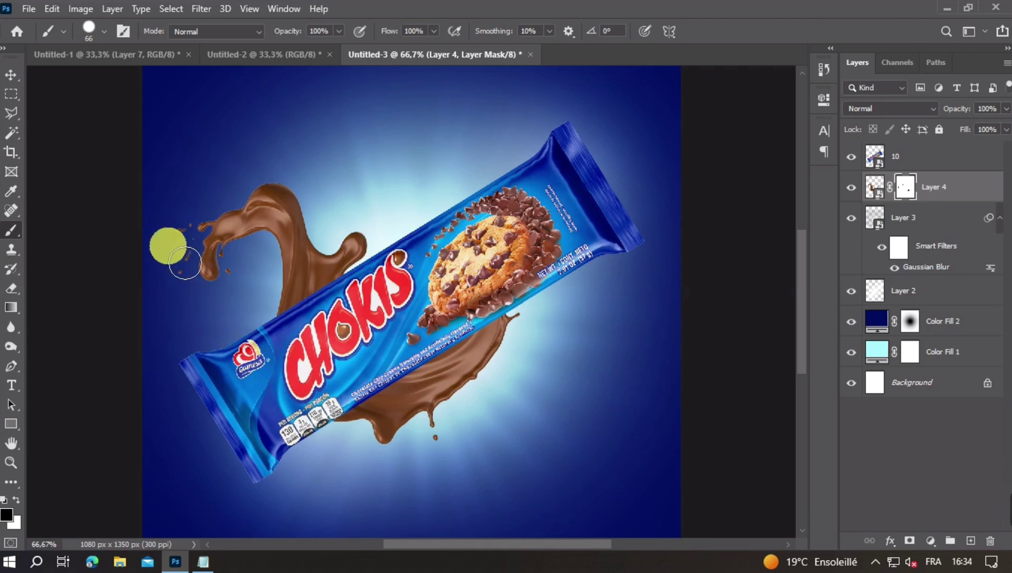
key(ctrl+z)
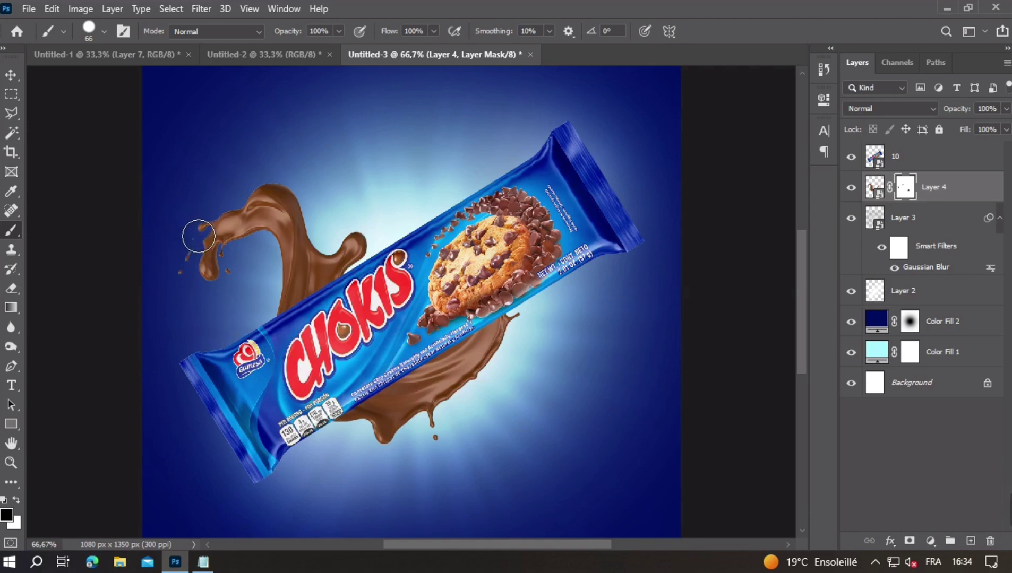
drag(203, 350, 257, 288)
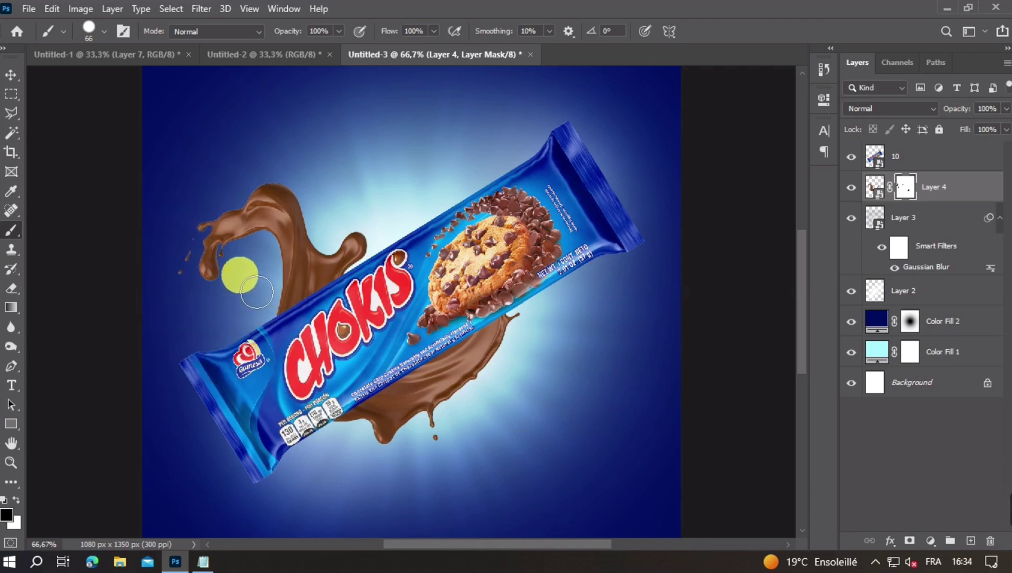
Convert the chocolate splash layer to a smart object and review the poster at 50%.
click(11, 74)
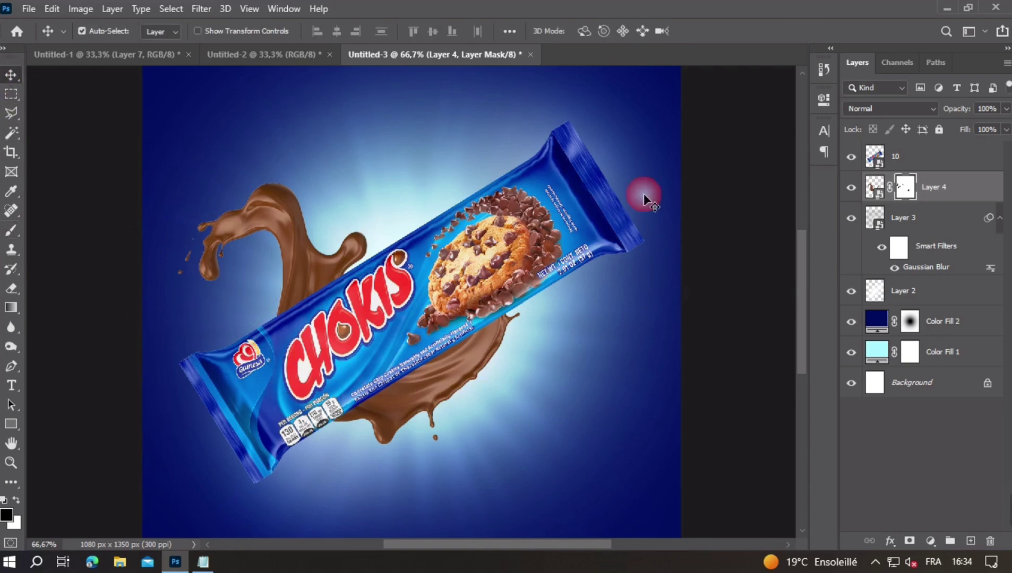
right_click(906, 187)
right_click(926, 191)
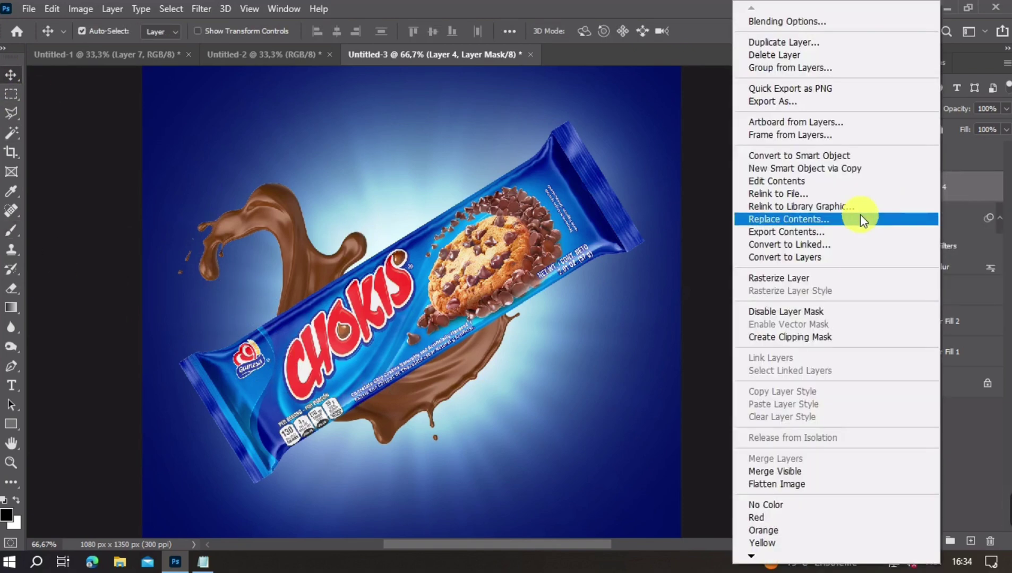
click(821, 157)
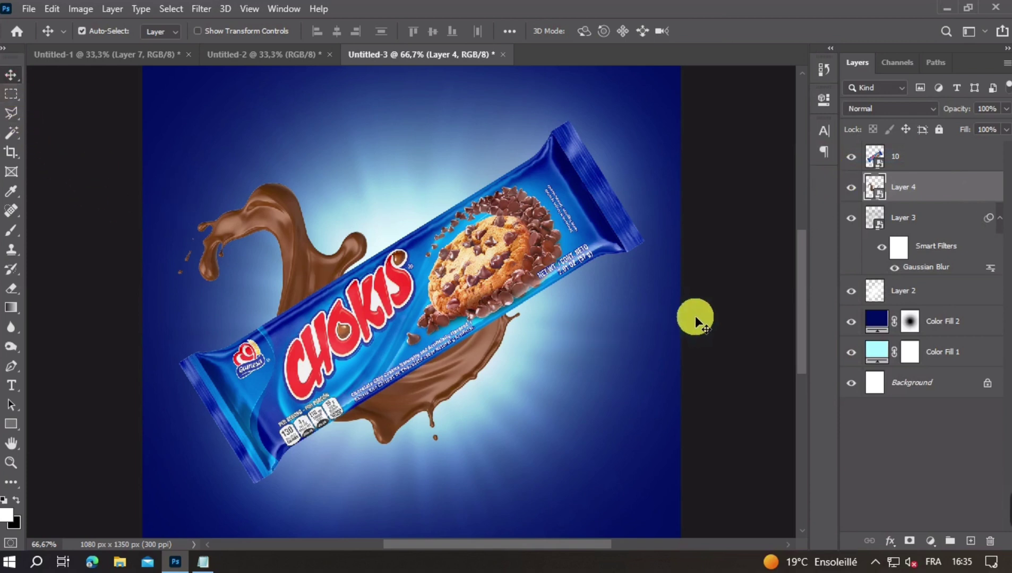
key(ctrl+minus)
key(ctrl+minus)
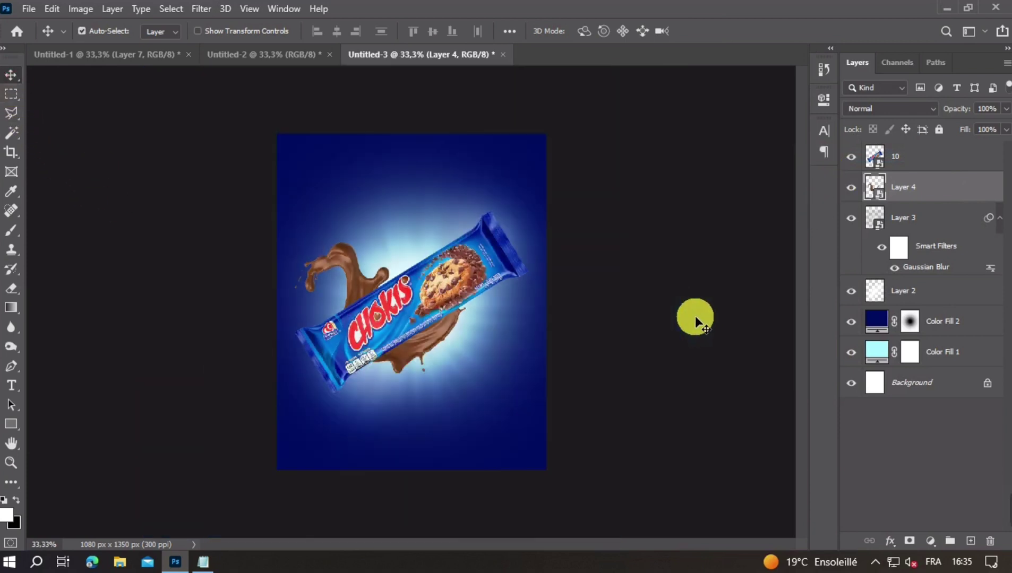
key(ctrl+plus)
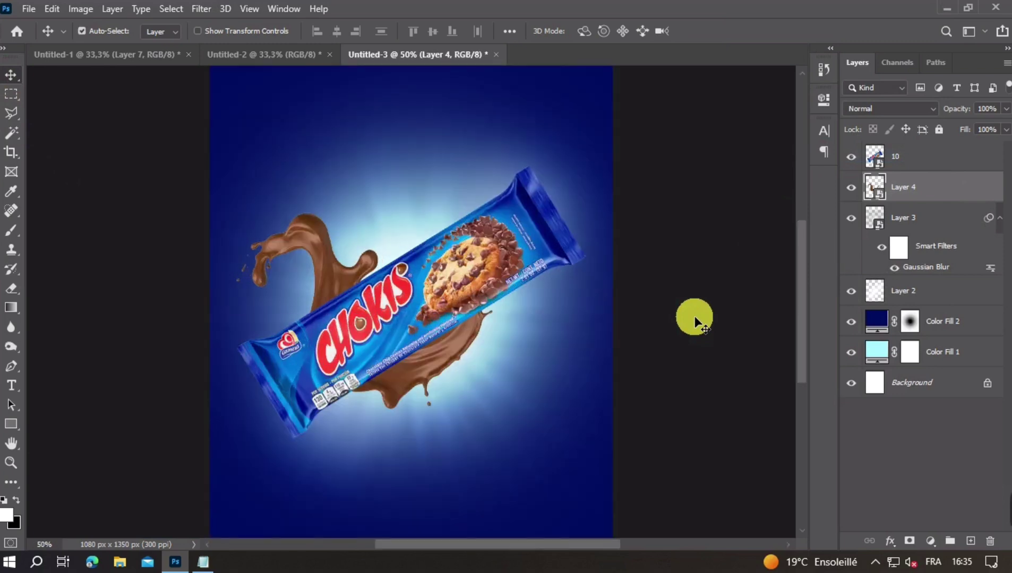
Add a white Solid Color fill layer above the Chokis pack layer 10.
click(386, 250)
click(852, 157)
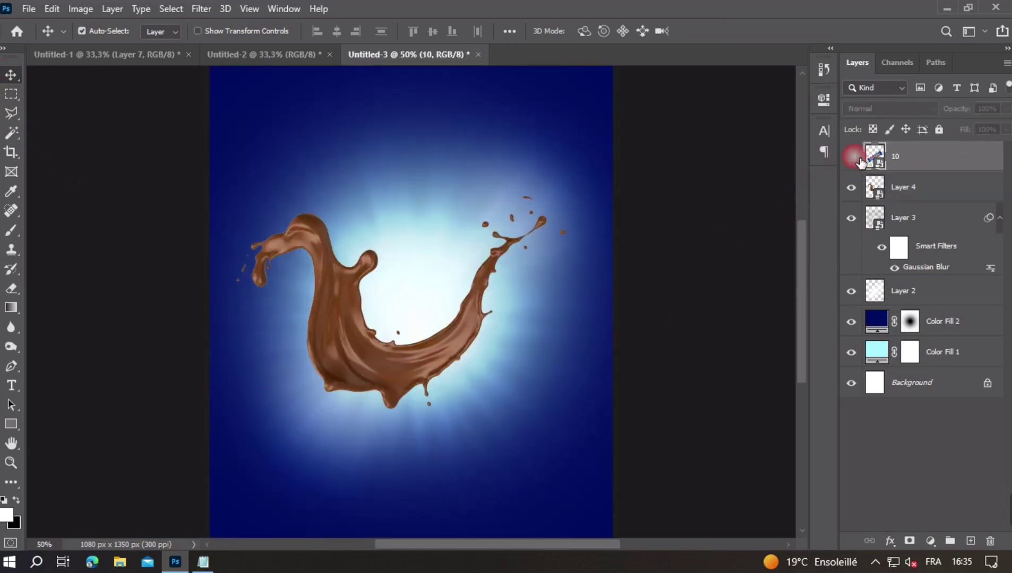
click(853, 157)
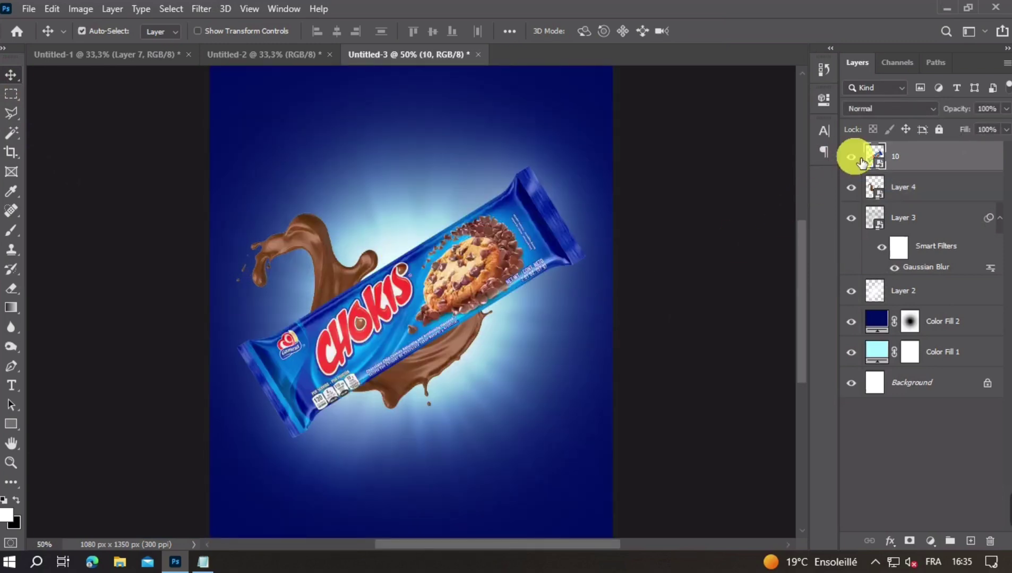
click(930, 541)
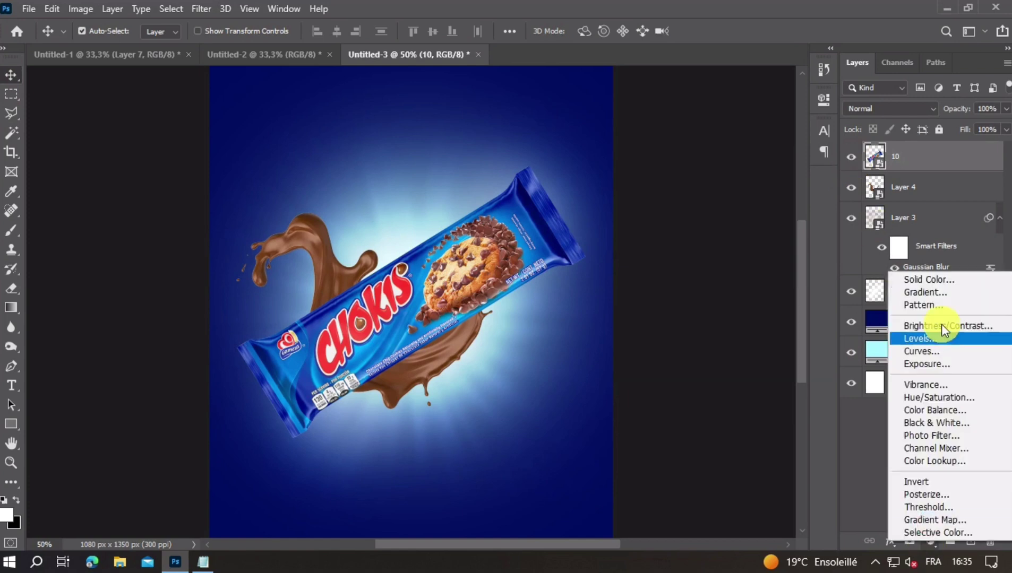
click(923, 280)
drag(380, 144, 364, 135)
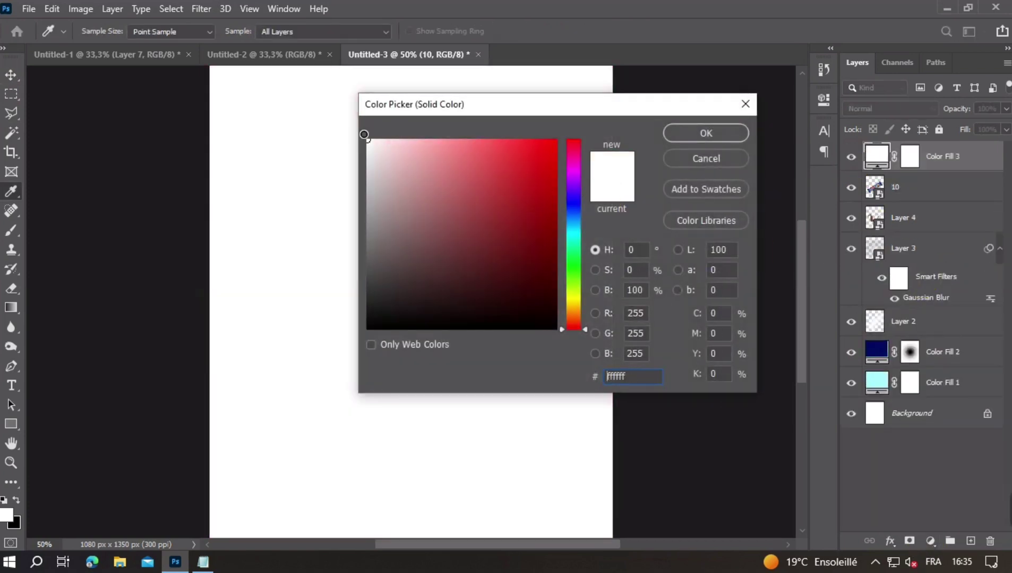
click(690, 134)
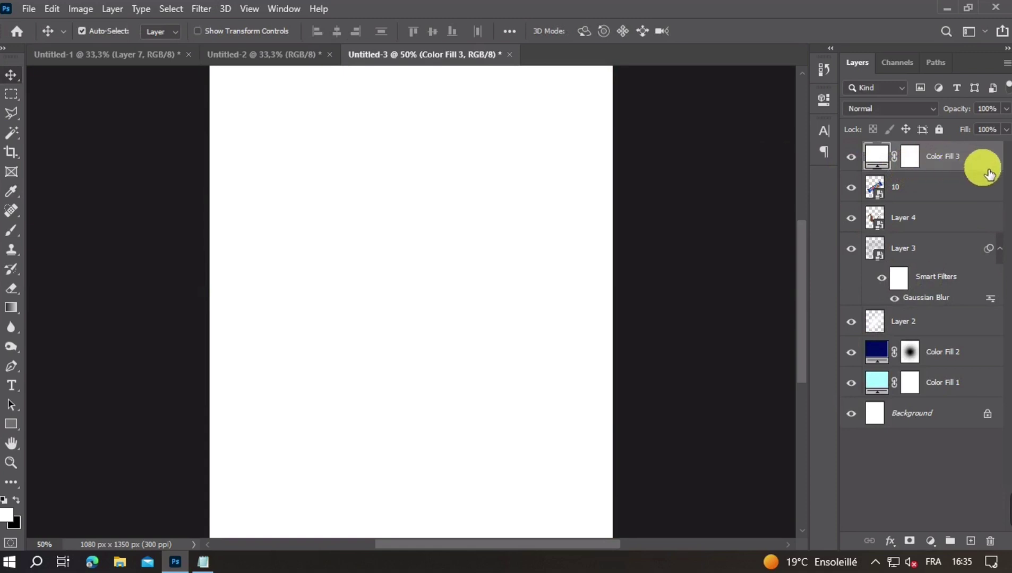
Clip Color Fill 3 to the pack and invert its mask to black.
right_click(981, 168)
click(802, 286)
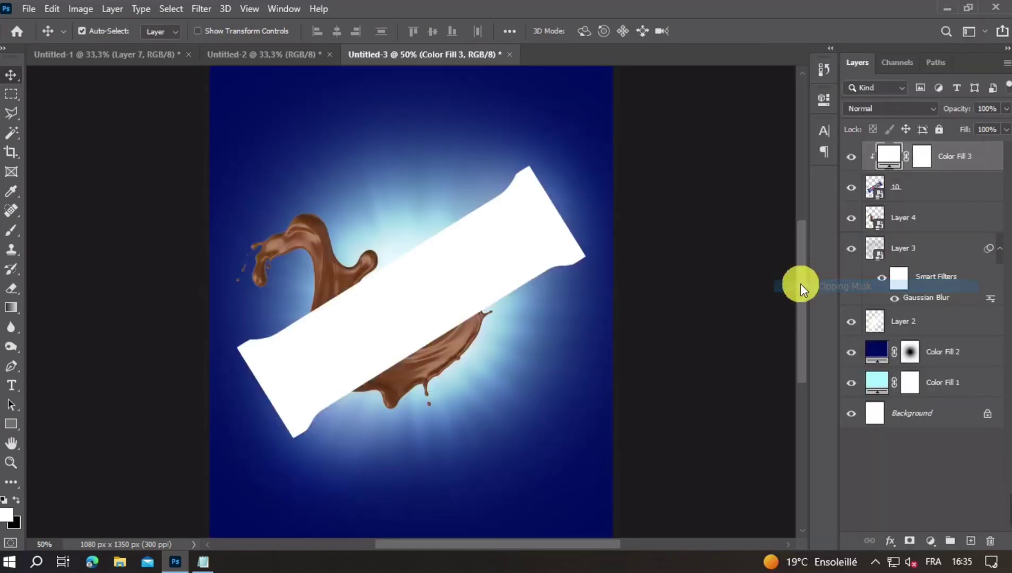
click(928, 161)
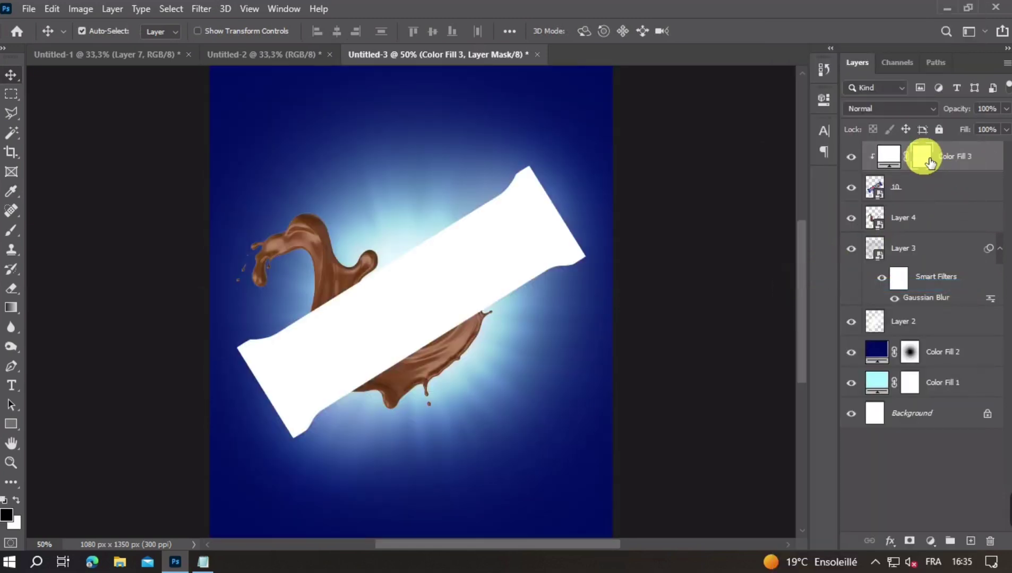
key(ctrl+i)
Set up a soft round white brush at 80% opacity and 36 px, zoomed in on the pack.
click(11, 229)
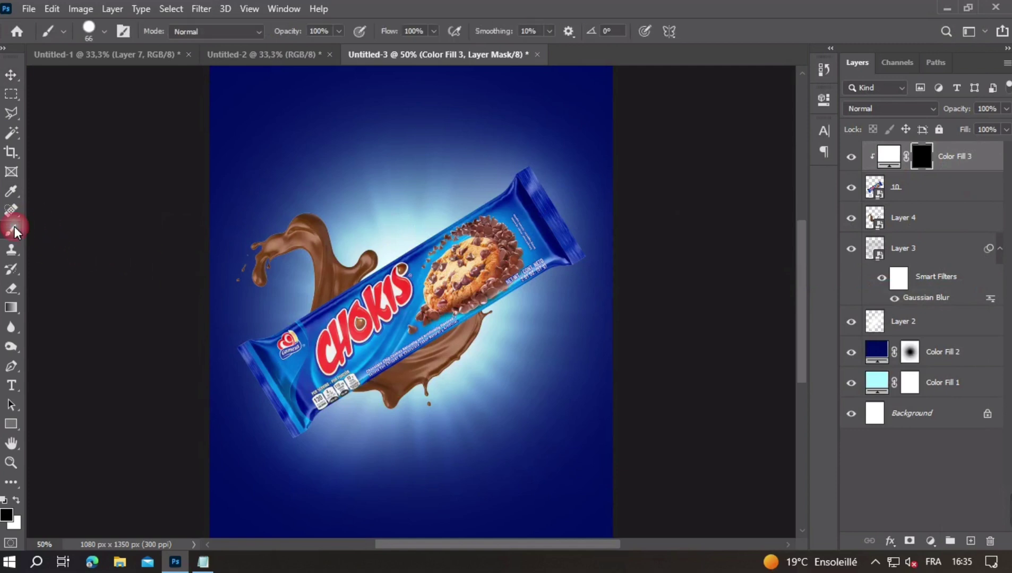
click(104, 31)
double_click(124, 246)
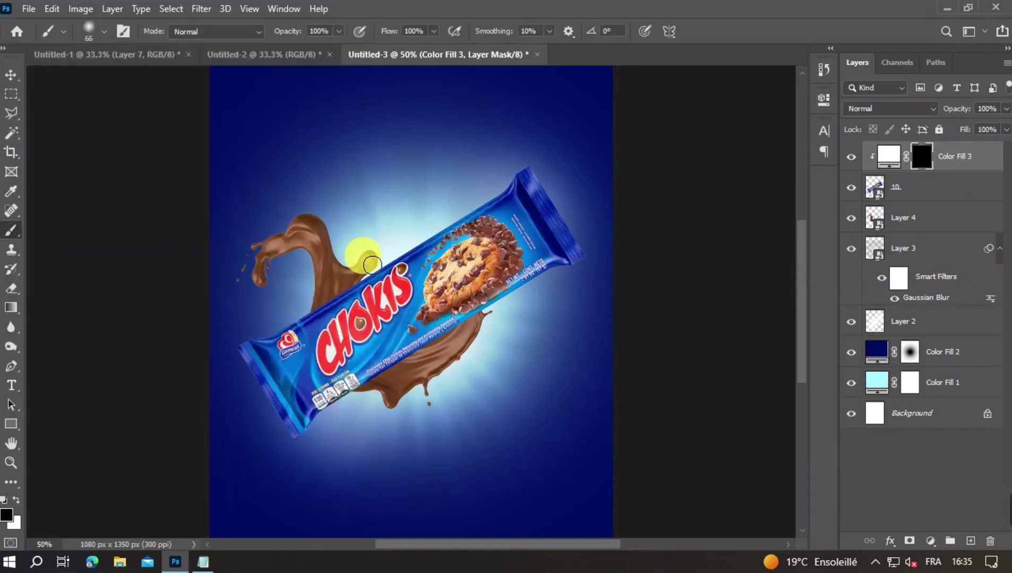
key(ctrl+plus)
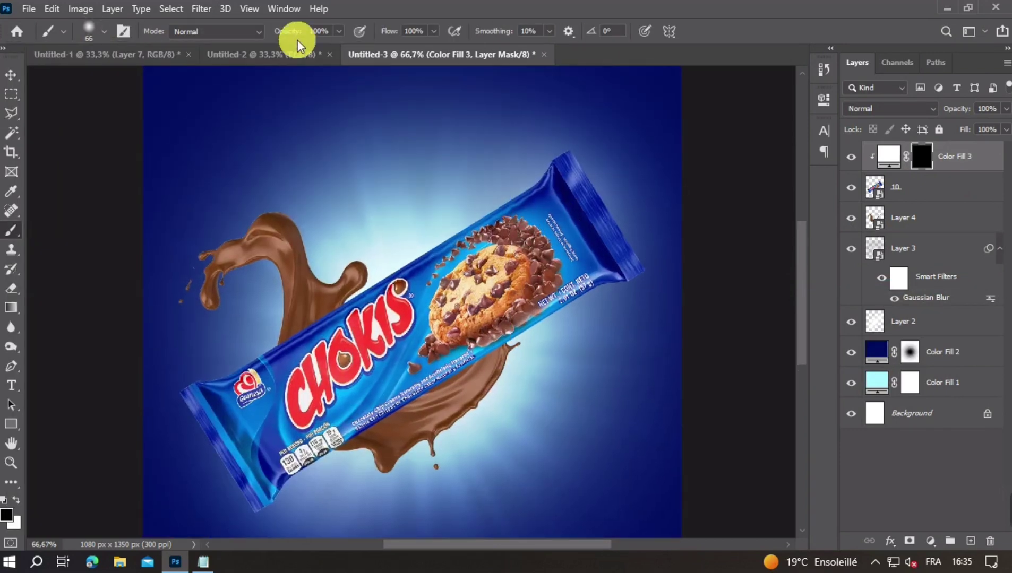
drag(297, 32, 289, 32)
key(ctrl+plus)
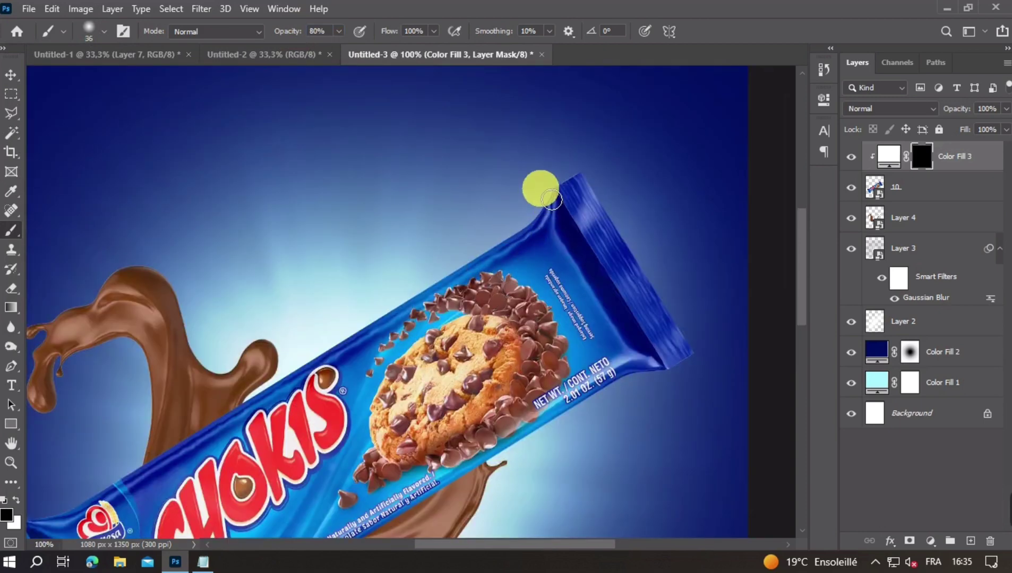
key(bracketleft)
key(bracketleft)
key(bracketleft)
key(x)
Paint a soft highlight along the pack's top edge and dab two small ones near its lower edge.
drag(548, 220, 254, 398)
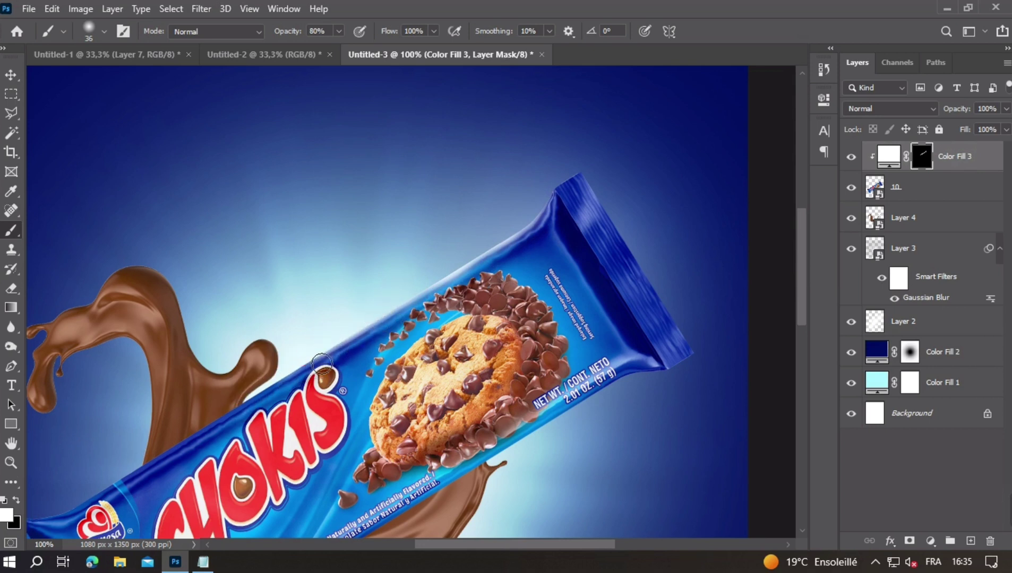
key(bracketright)
key(bracketright)
key(bracketright)
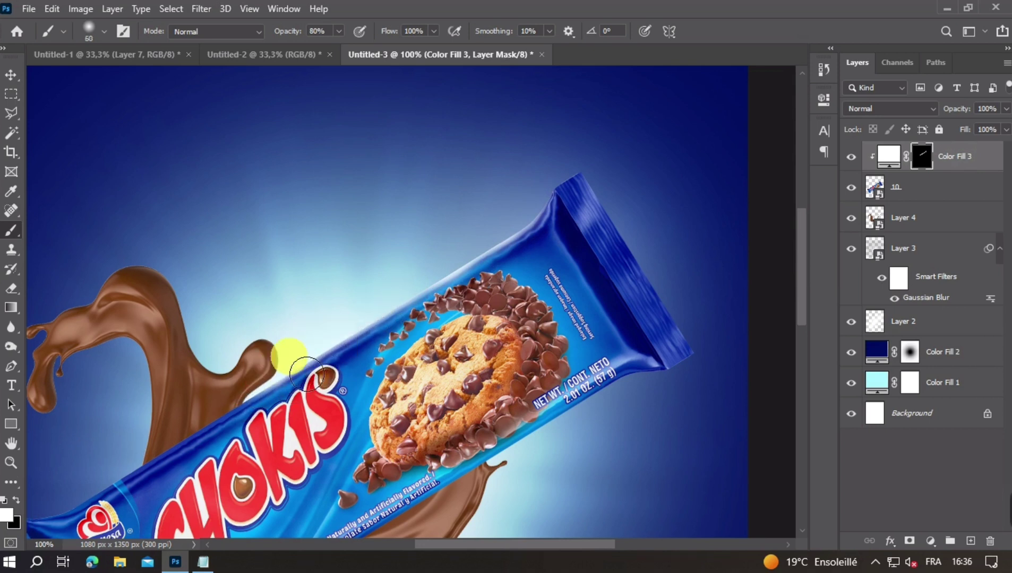
scroll(433, 345, down, 2)
scroll(586, 401, up, 3)
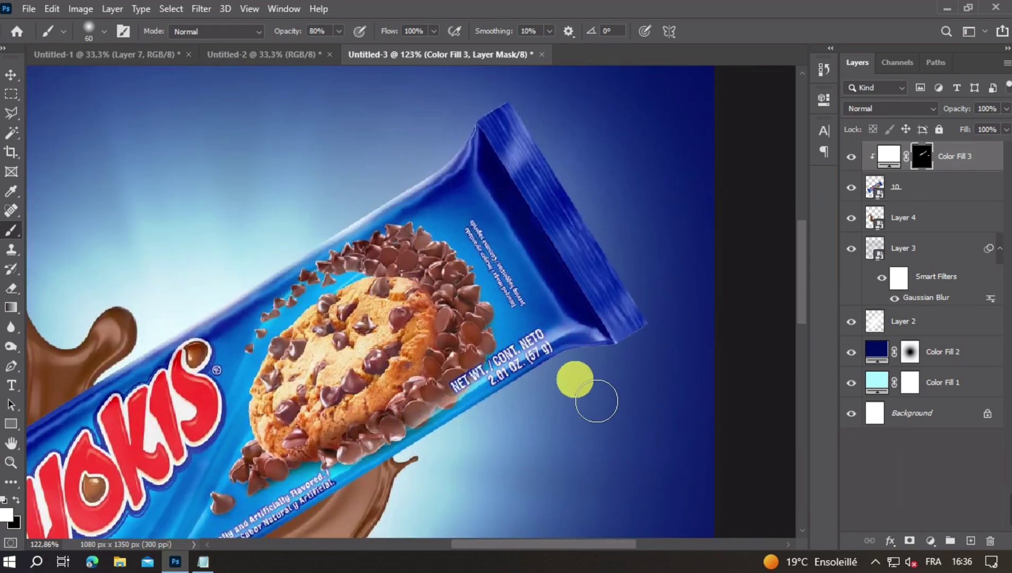
drag(596, 401, 582, 368)
click(402, 456)
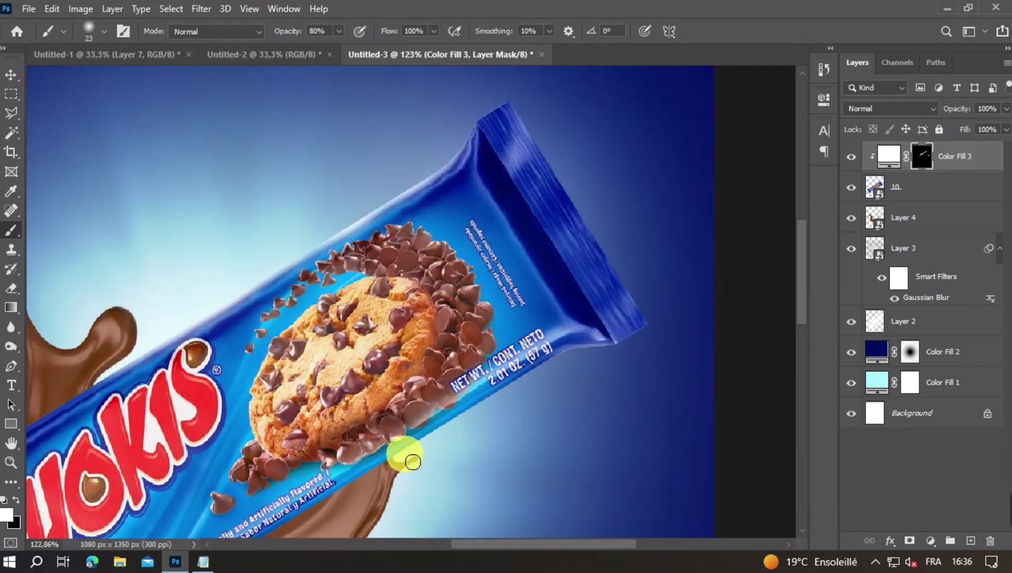
click(587, 355)
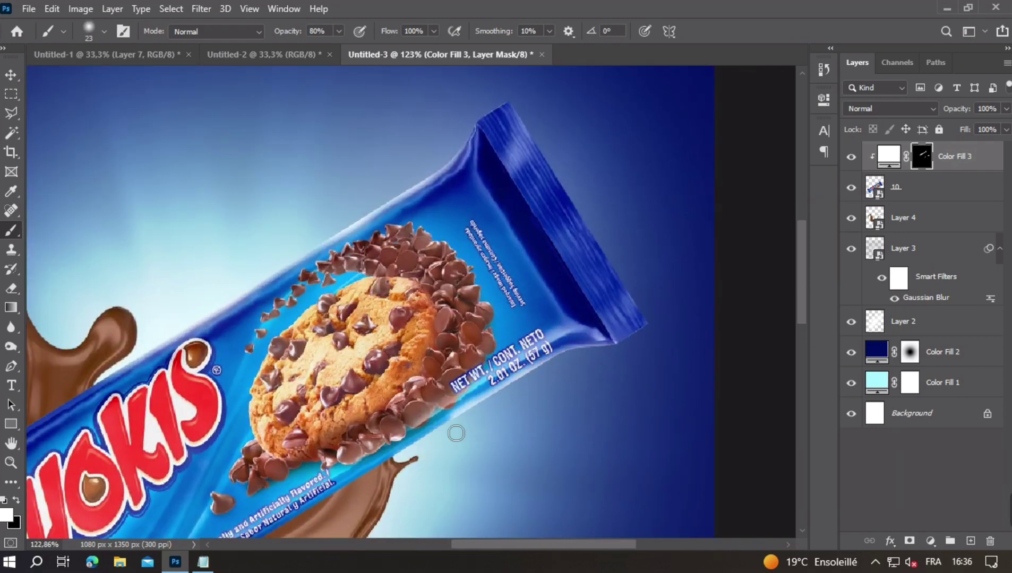
Bring the Gamesa end of the pack into view and set the brush to full opacity at 152 px.
scroll(440, 355, down, 2)
drag(441, 354, 733, 372)
scroll(470, 271, up, 3)
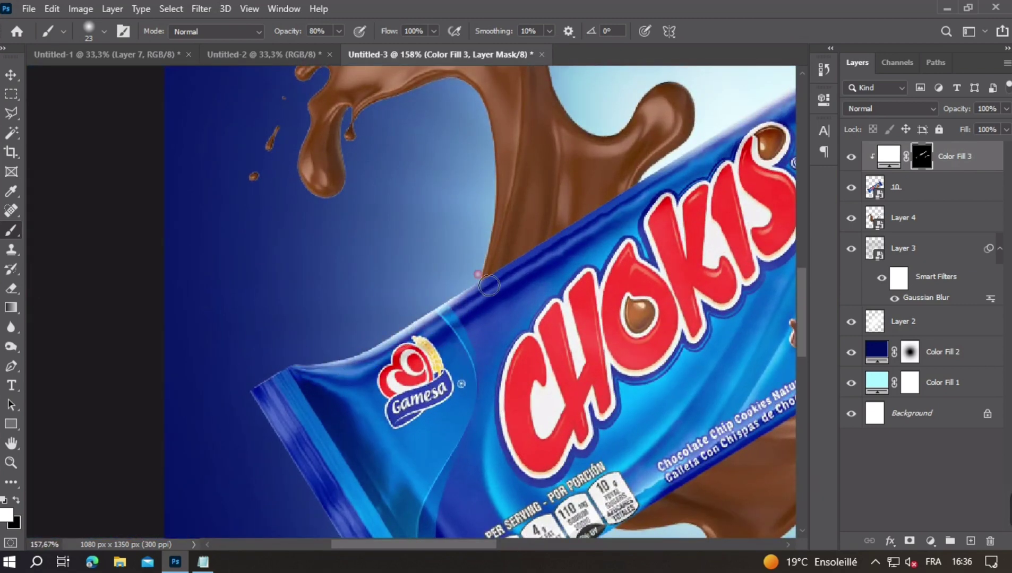
scroll(398, 371, down, 2)
scroll(553, 298, down, 2)
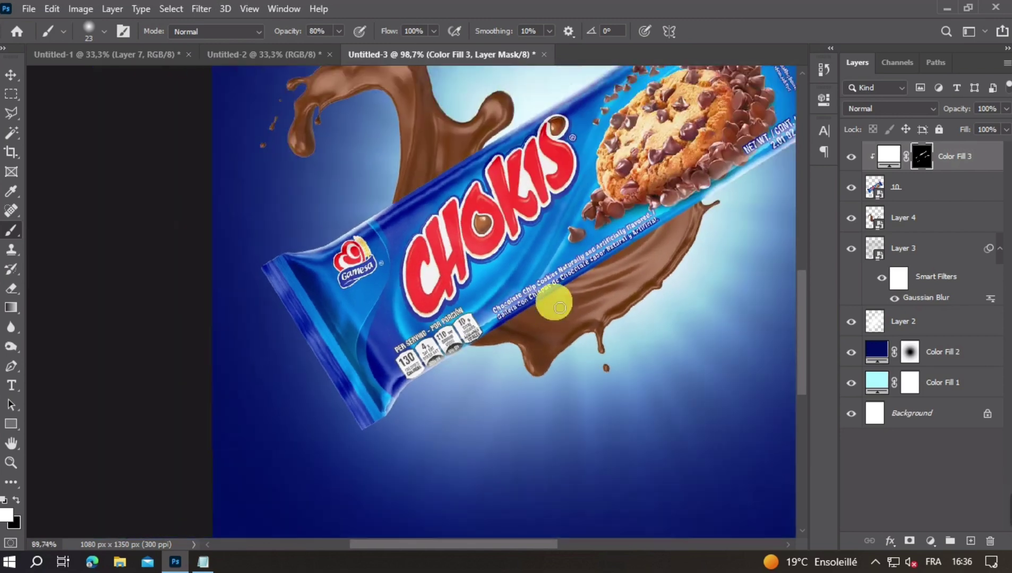
scroll(373, 276, up, 1)
scroll(542, 172, down, 1)
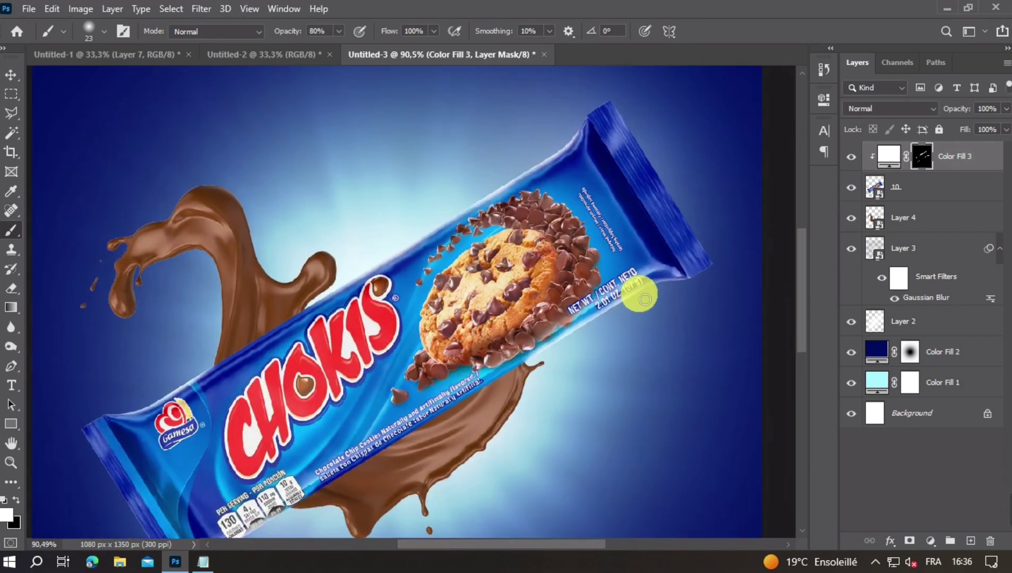
scroll(639, 289, down, 1)
scroll(610, 304, down, 2)
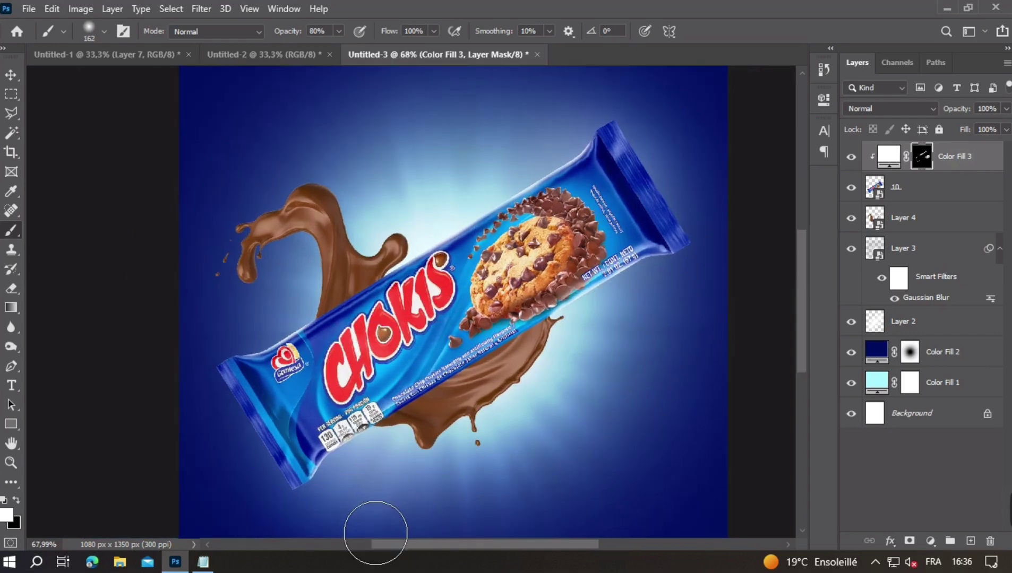
scroll(275, 523, down, 1)
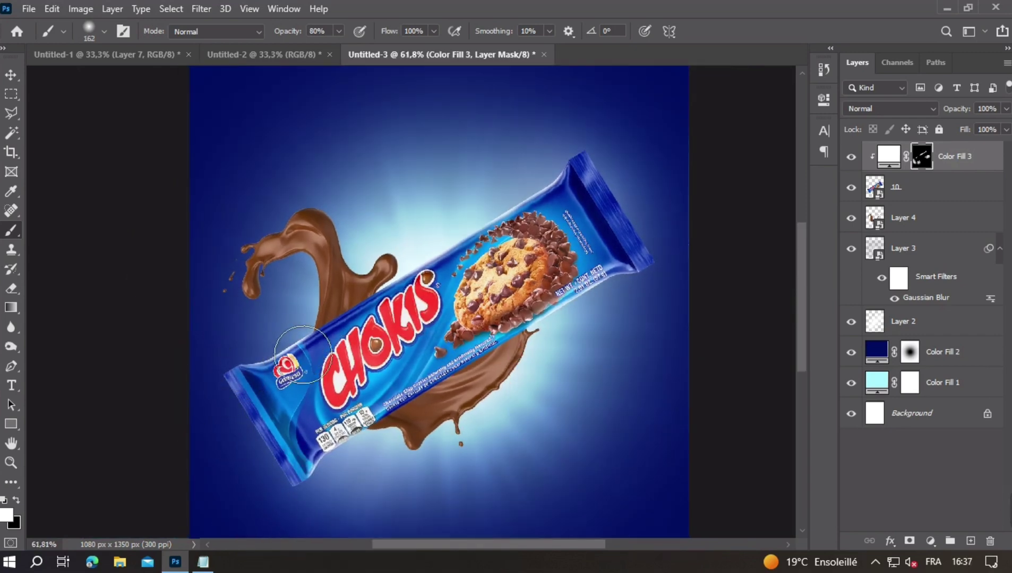
key(0)
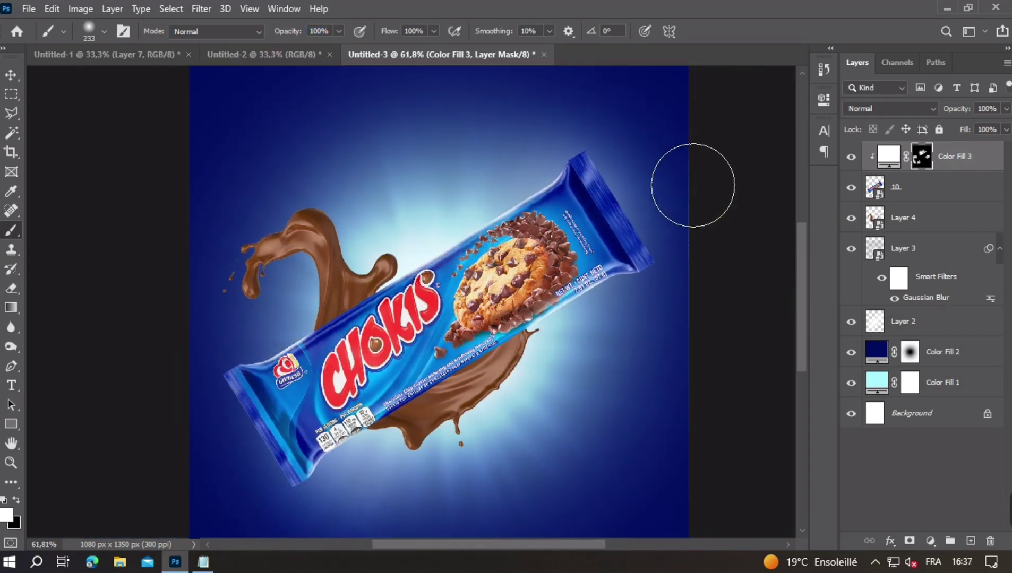
alt+right_click(634, 168)
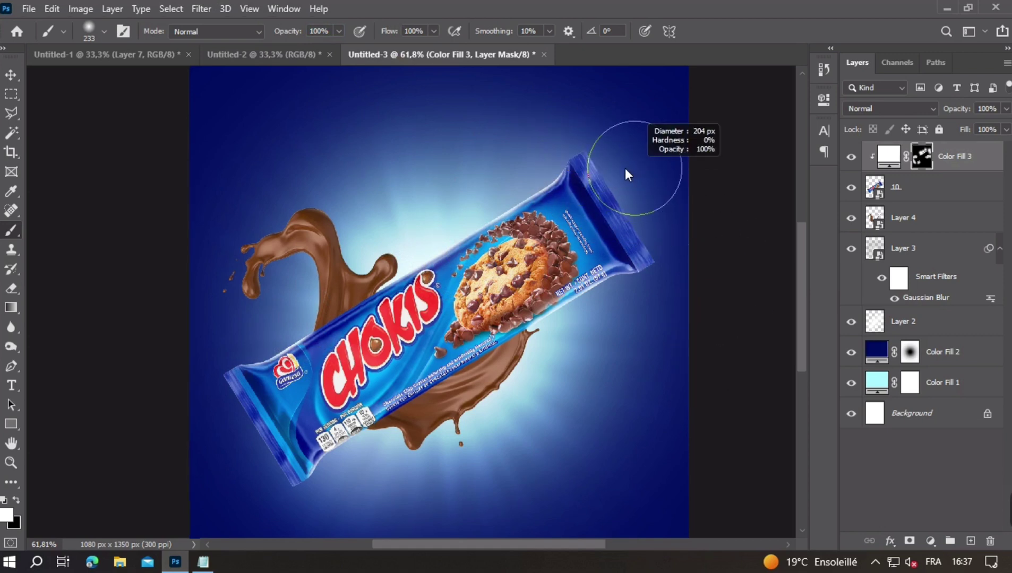
drag(625, 169, 654, 181)
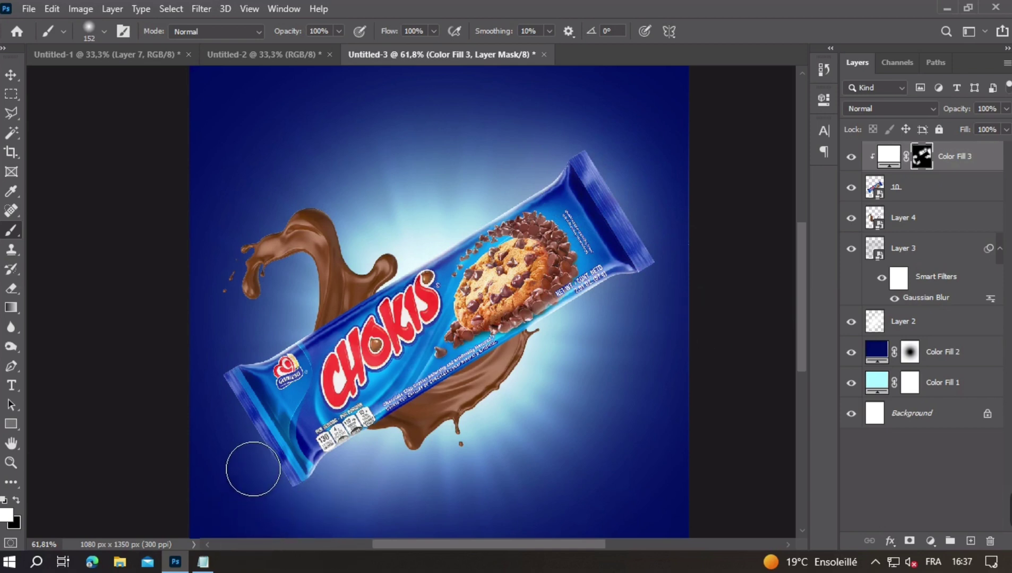
Dab five large white highlights across the pack with the 152 px brush.
click(196, 328)
click(422, 218)
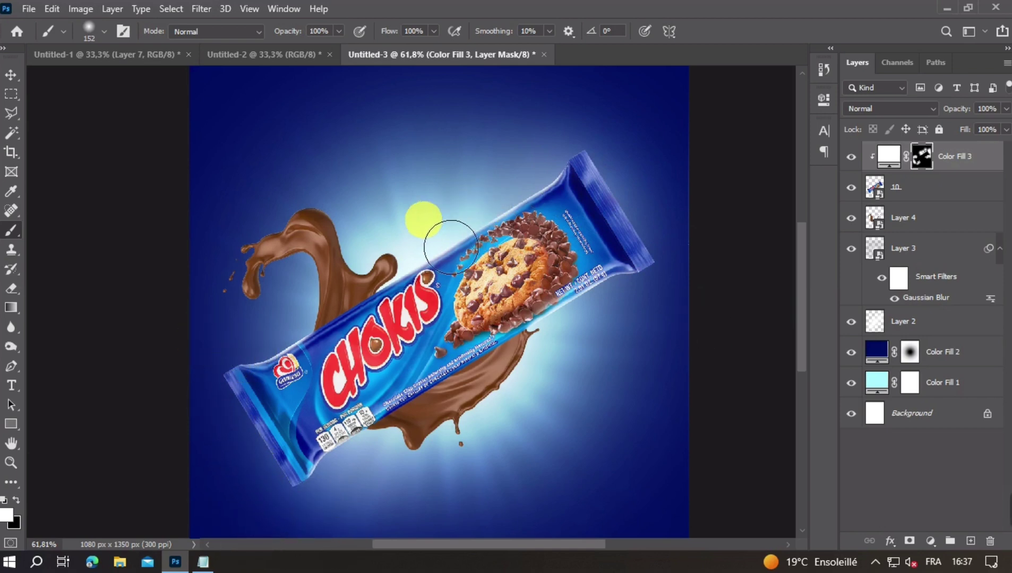
click(289, 305)
click(373, 442)
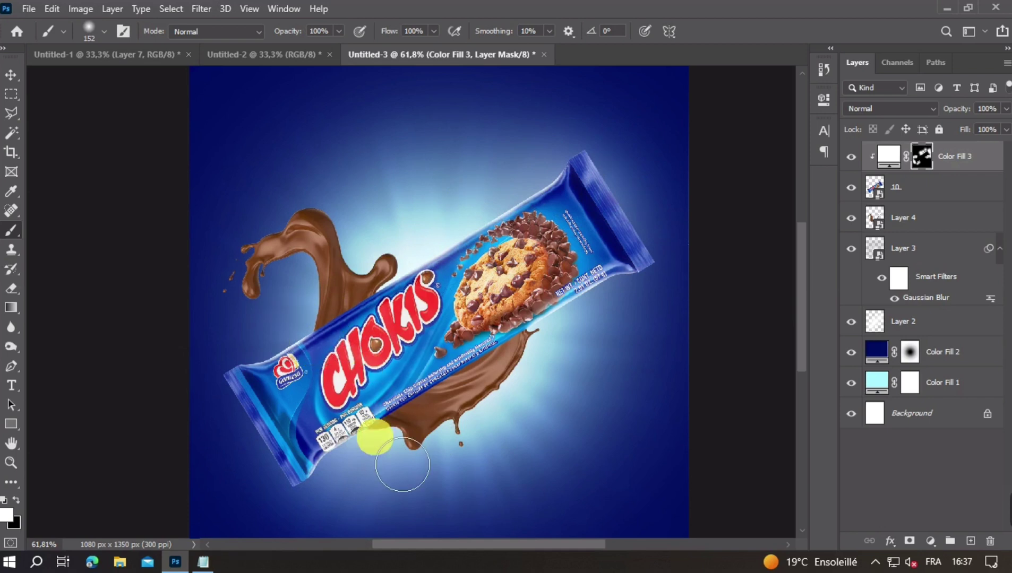
click(597, 344)
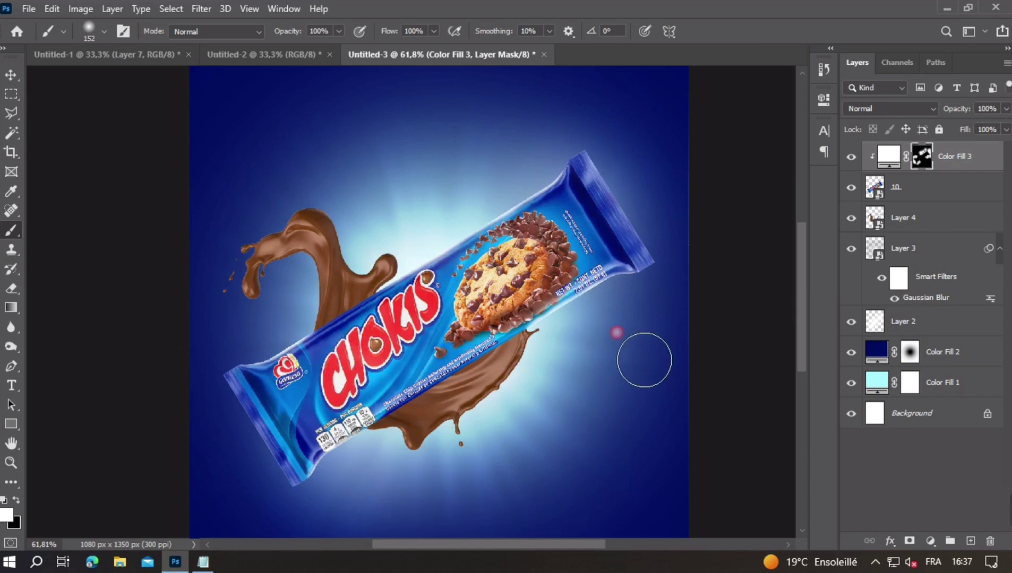
scroll(562, 367, down, 5)
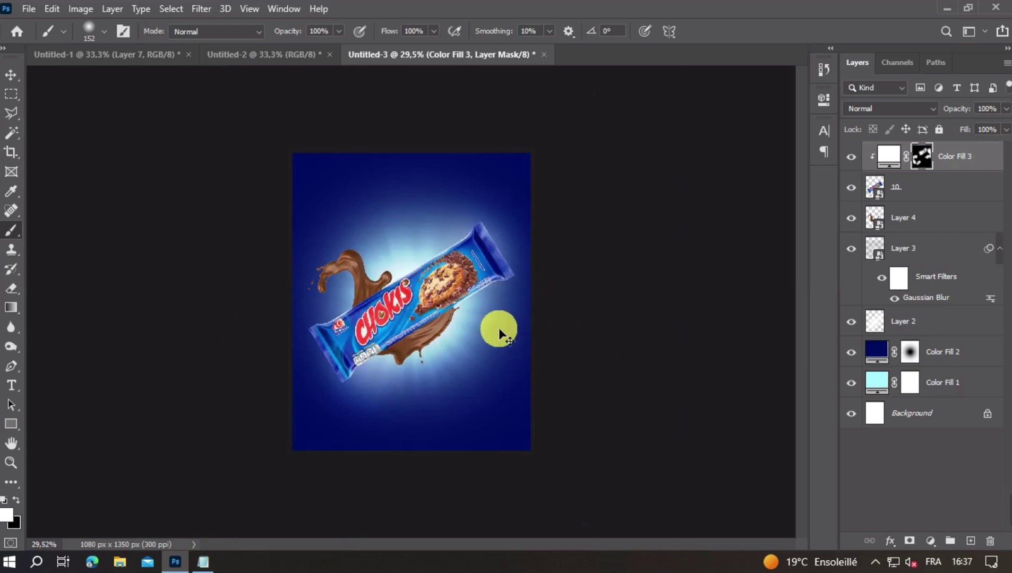
scroll(499, 330, up, 1)
Return to the brush, pan around the poster, and fit the whole canvas on screen with Ctrl+0.
click(11, 77)
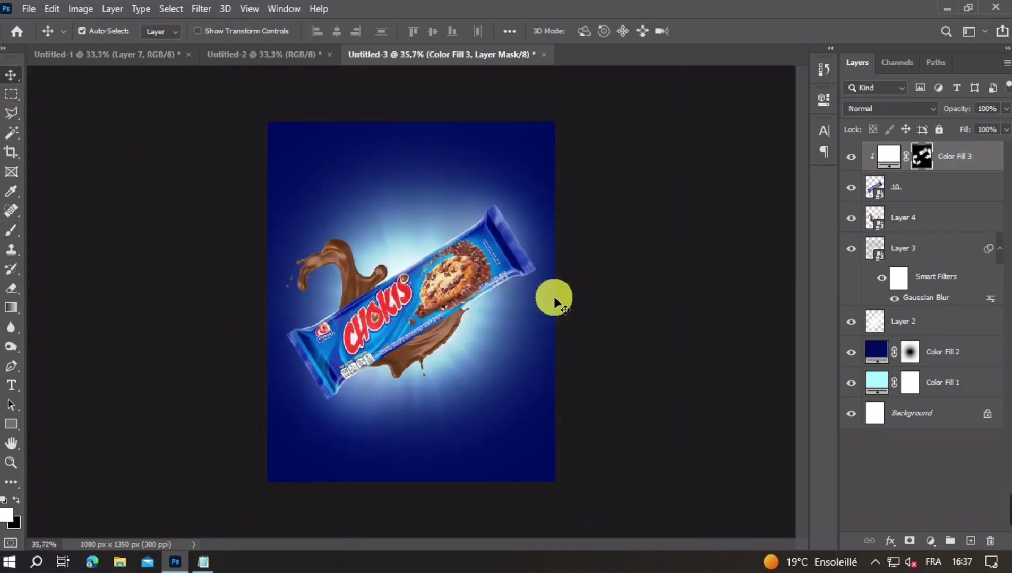
key(b)
scroll(553, 296, up, 3)
scroll(595, 307, up, 2)
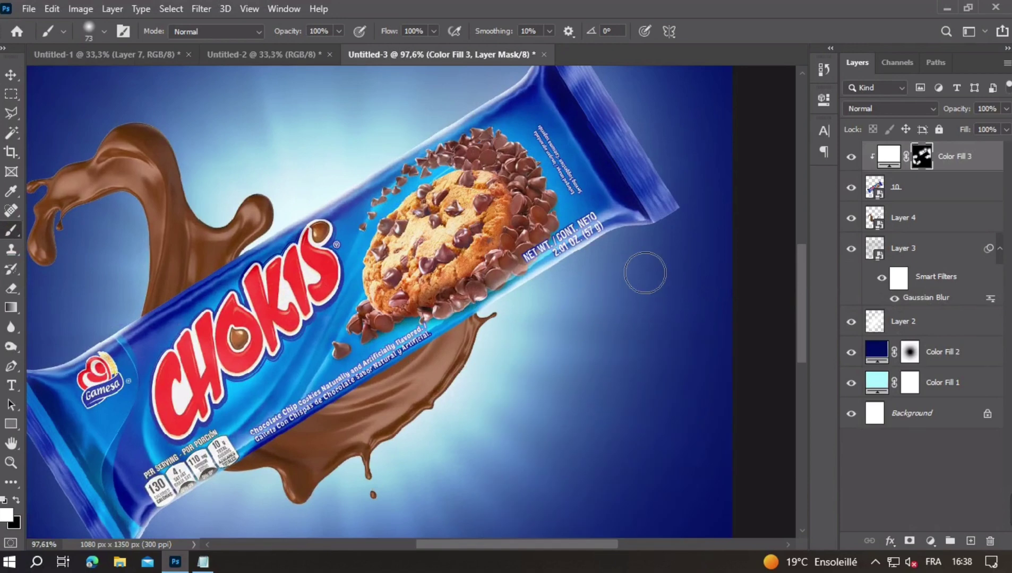
scroll(349, 409, down, 3)
scroll(350, 409, left, 3)
scroll(431, 131, up, 3)
scroll(431, 131, right, 2)
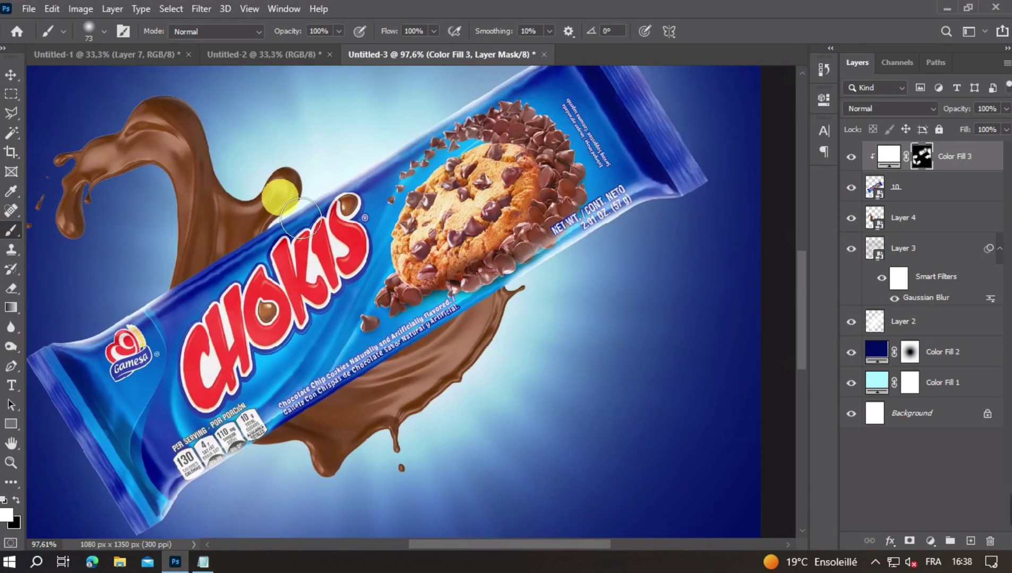
scroll(417, 169, right, 2)
key(ctrl+0)
Add a Levels layer clipped to the chocolate splash Layer 4 with output white 37, mask inverted.
click(903, 217)
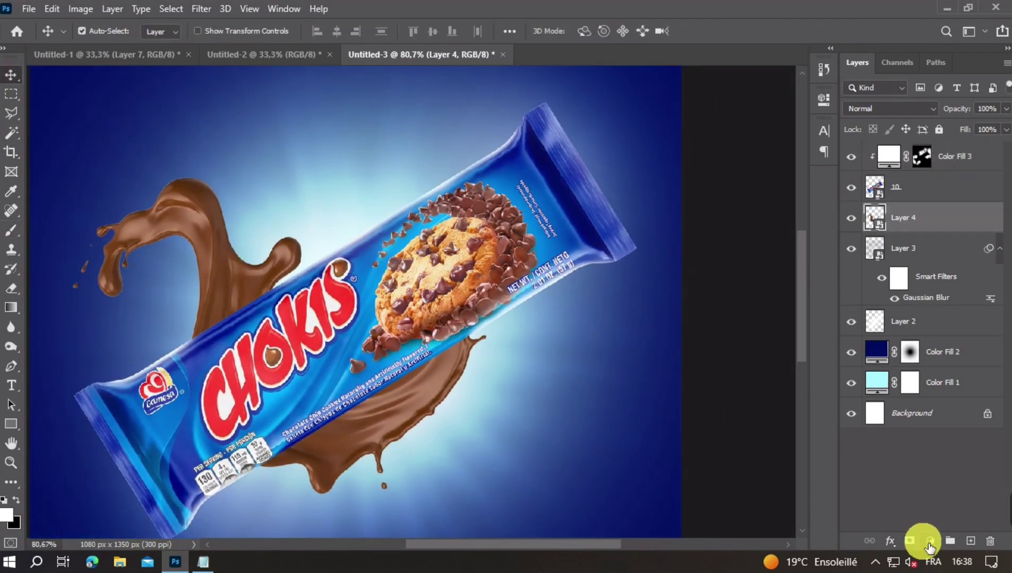
click(930, 541)
click(921, 337)
drag(788, 295, 650, 301)
click(782, 94)
key(ctrl+i)
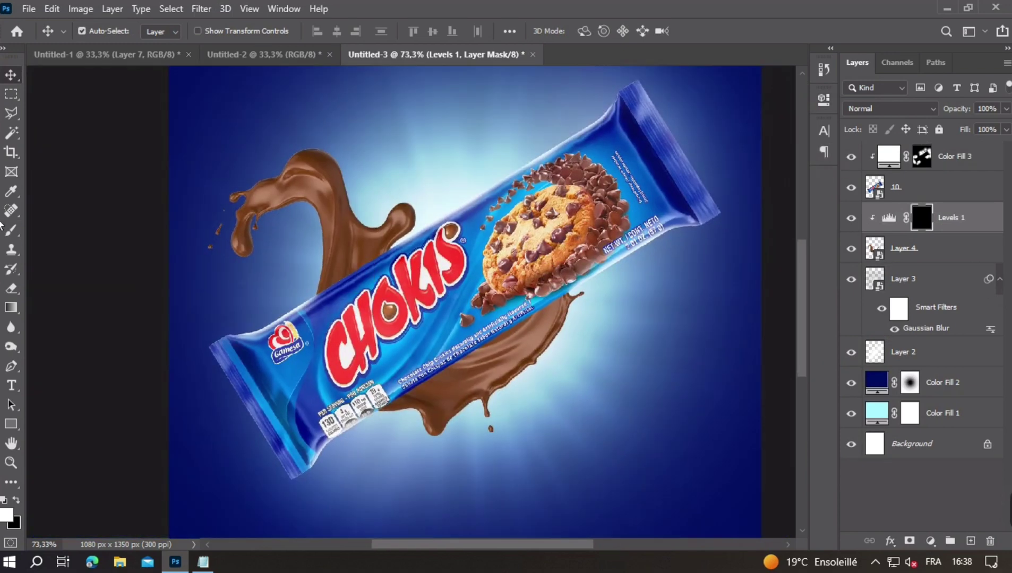
Paint white shadow onto the chocolate just beneath the pack.
key(b)
drag(470, 307, 480, 365)
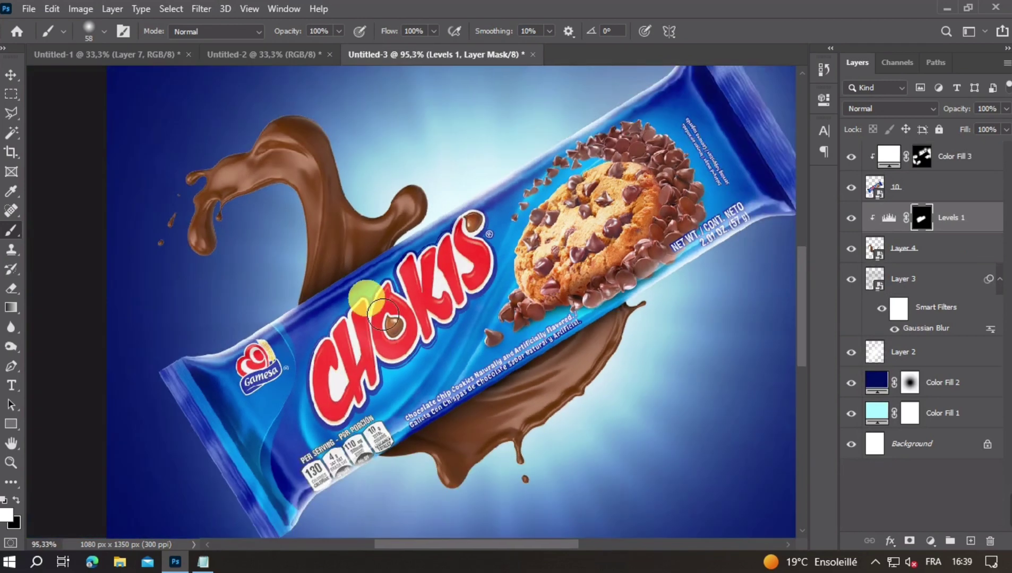
scroll(541, 292, down, 3)
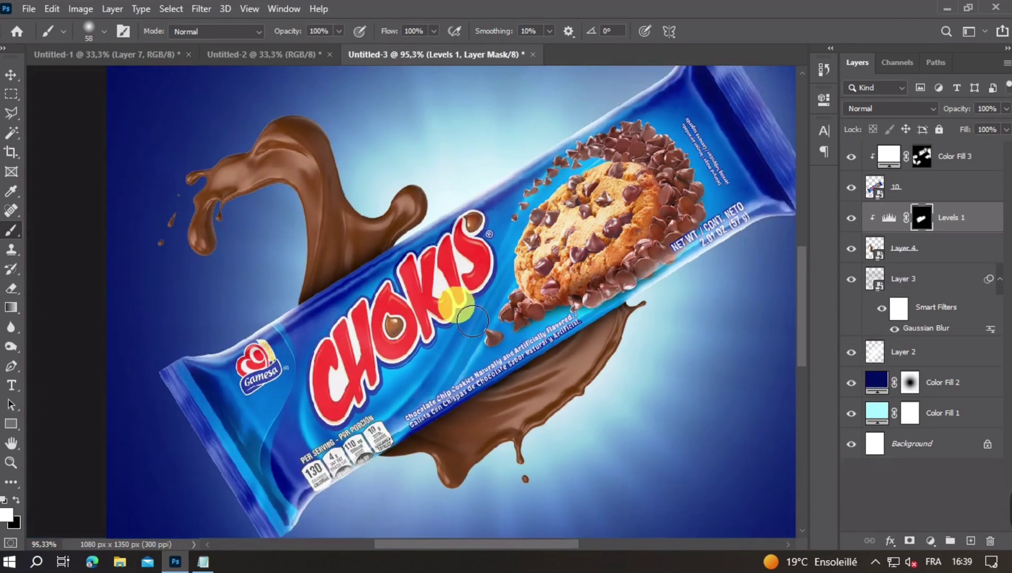
drag(496, 360, 514, 376)
scroll(492, 366, up, 3)
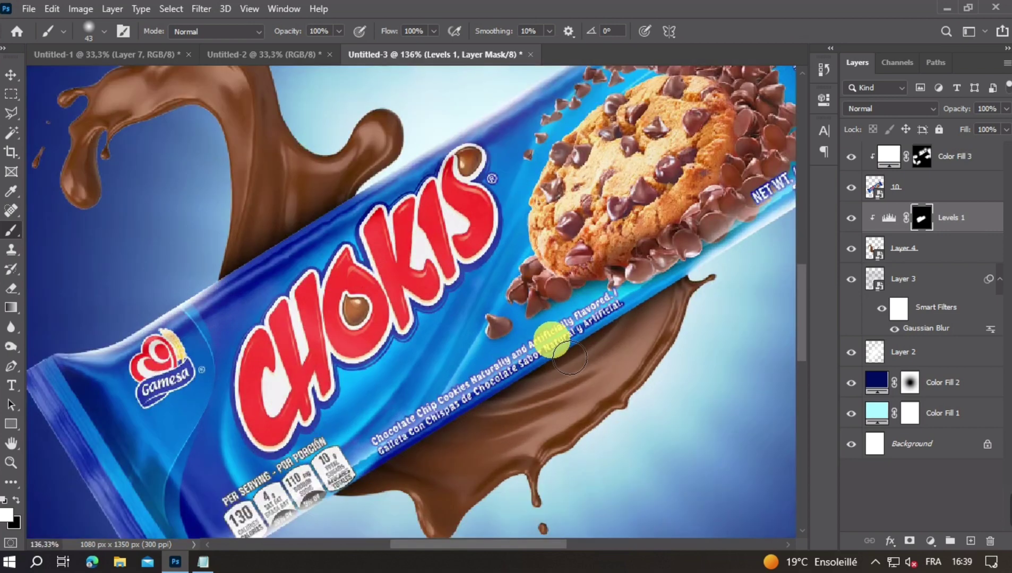
With a smaller brush, extend the shadow below the cookie edge and near the pack's bottom edge.
key(bracketleft)
key(bracketleft)
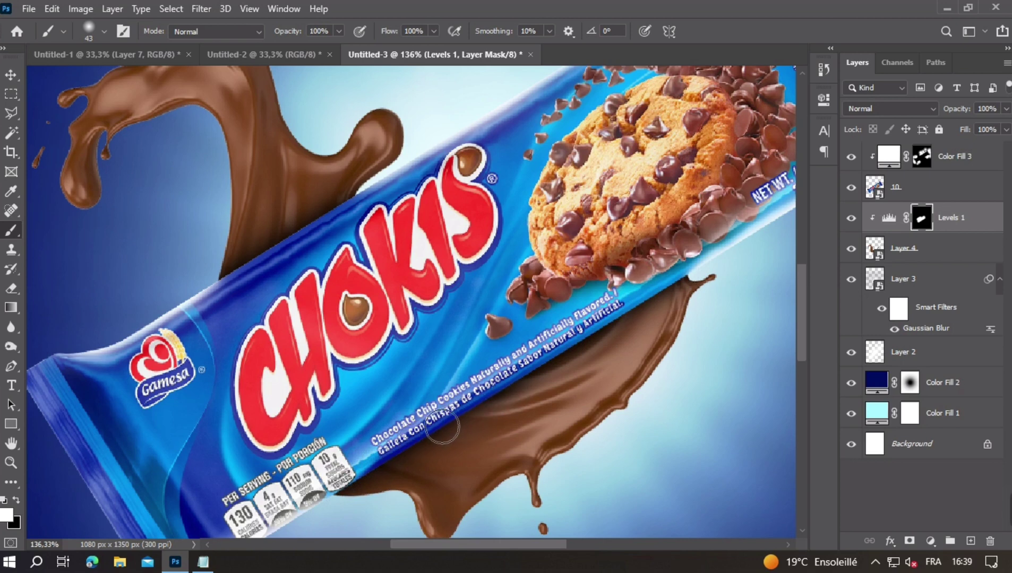
scroll(451, 377, down, 1)
scroll(459, 345, down, 1)
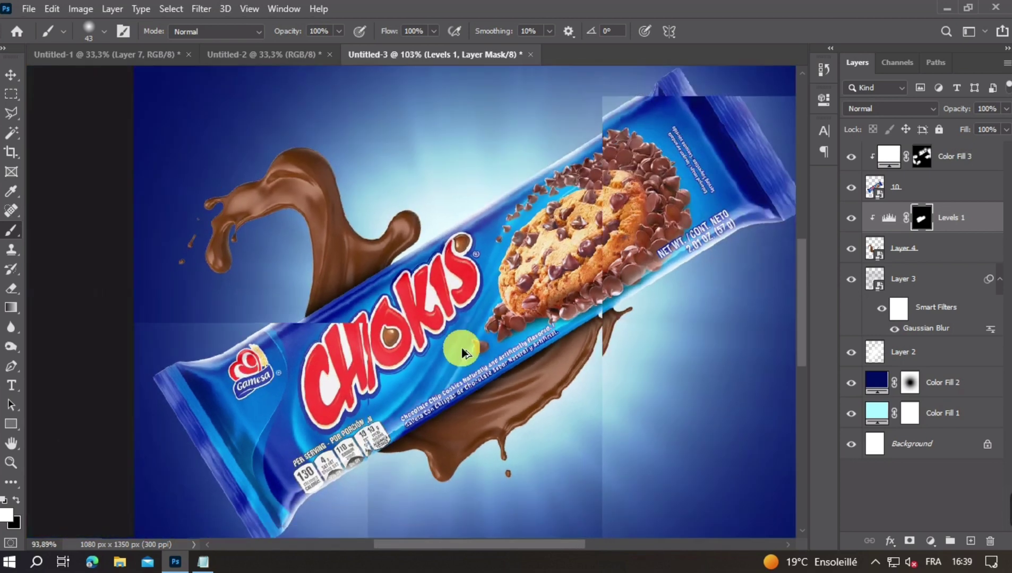
scroll(463, 316, down, 1)
scroll(472, 324, down, 1)
scroll(489, 317, up, 1)
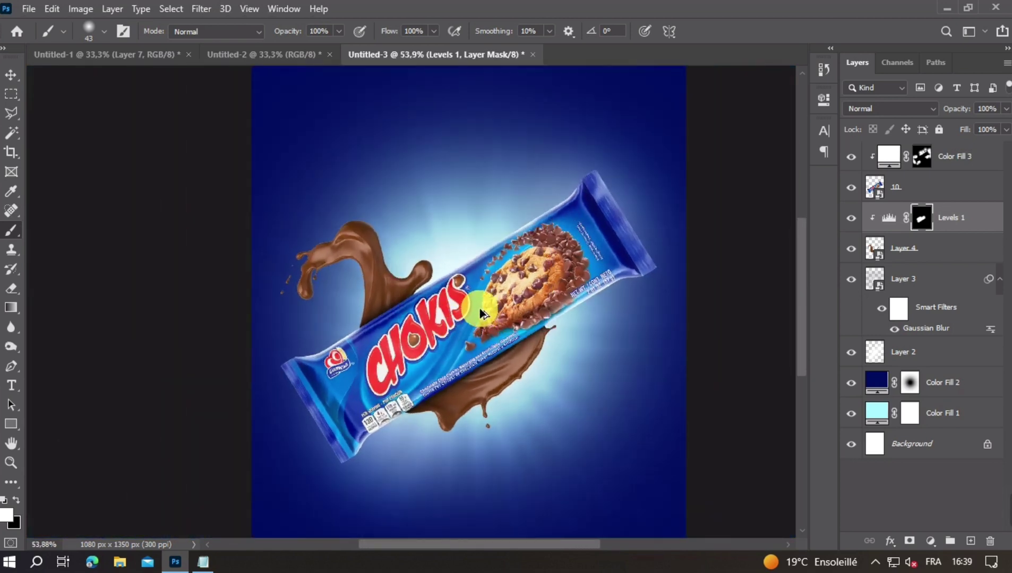
scroll(493, 298, up, 1)
scroll(531, 319, up, 1)
scroll(538, 361, up, 1)
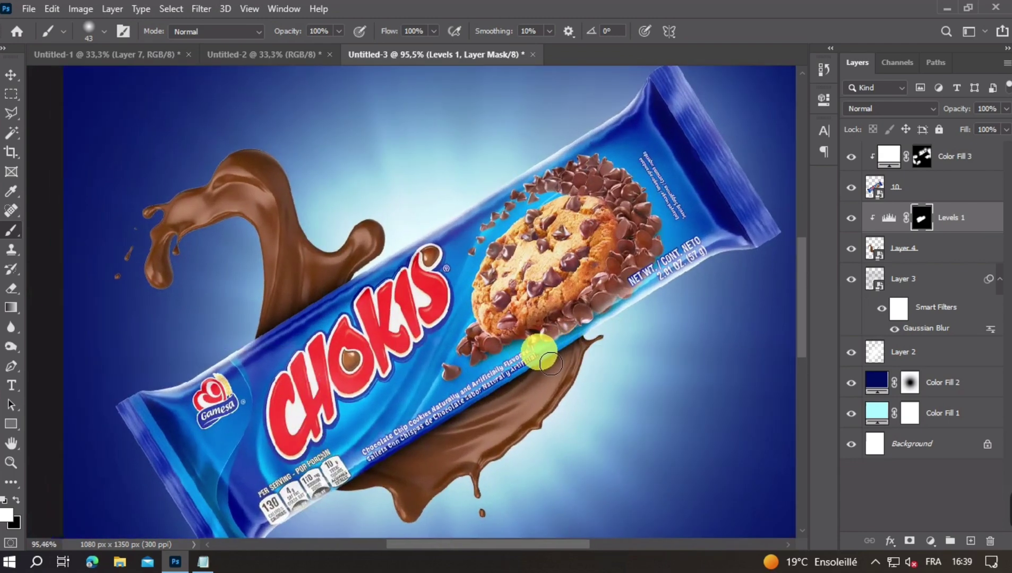
drag(579, 328, 530, 379)
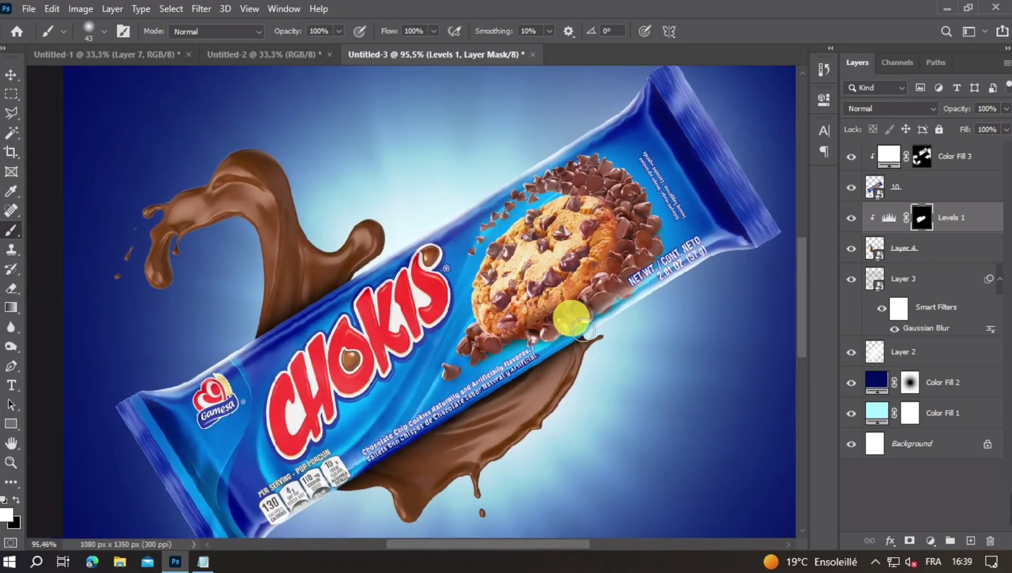
drag(325, 486, 338, 497)
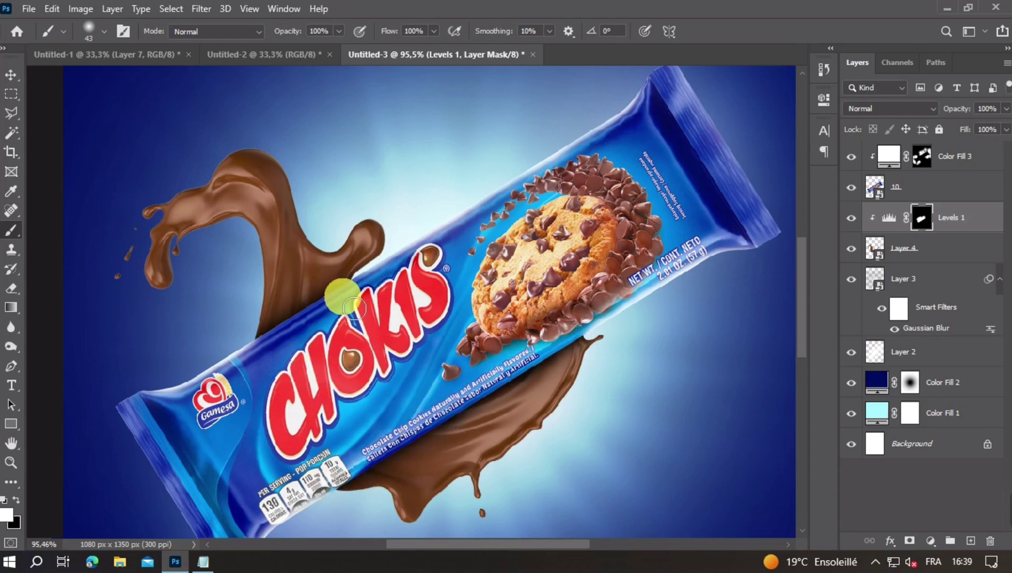
drag(340, 295, 302, 295)
Enlarge the brush to 115 px, then return to the Move tool.
click(10, 96)
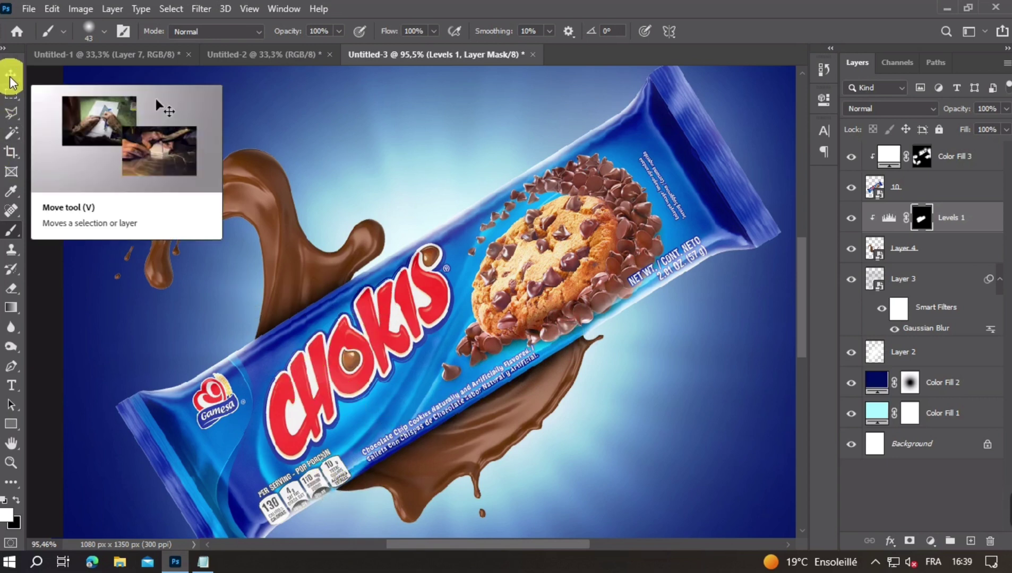
alt+right_click(417, 294)
drag(417, 294, 427, 323)
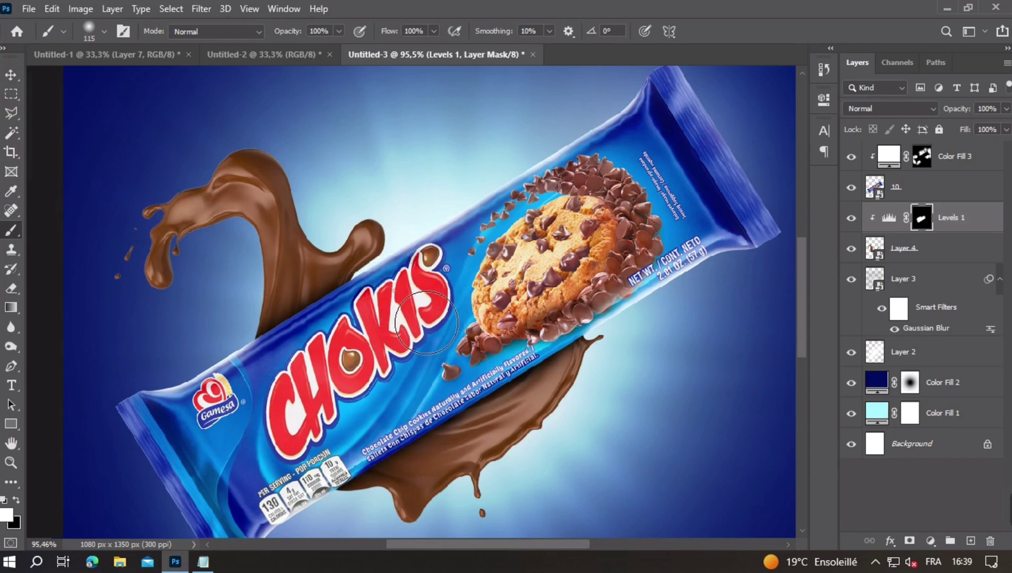
scroll(422, 294, down, 1)
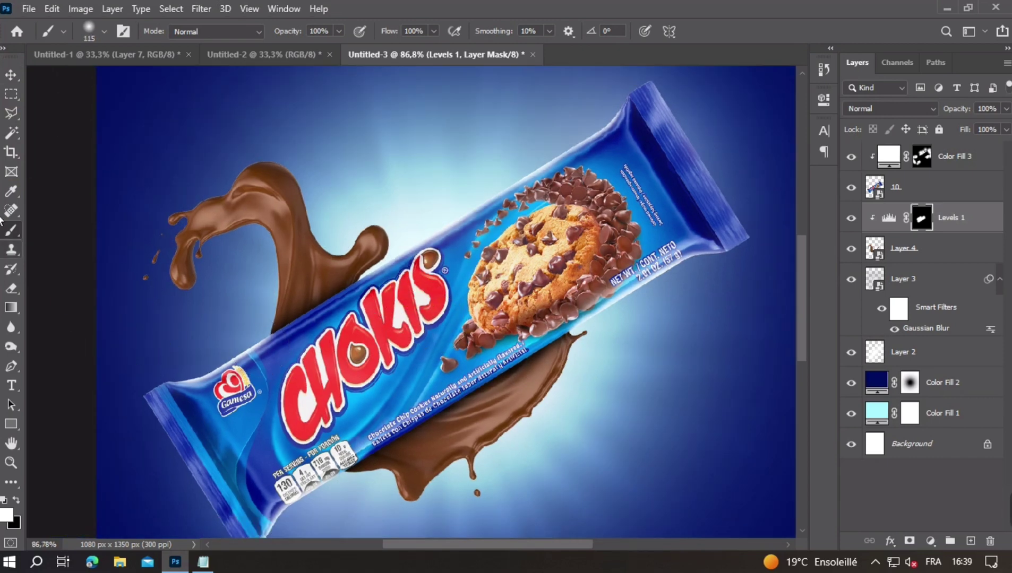
click(11, 78)
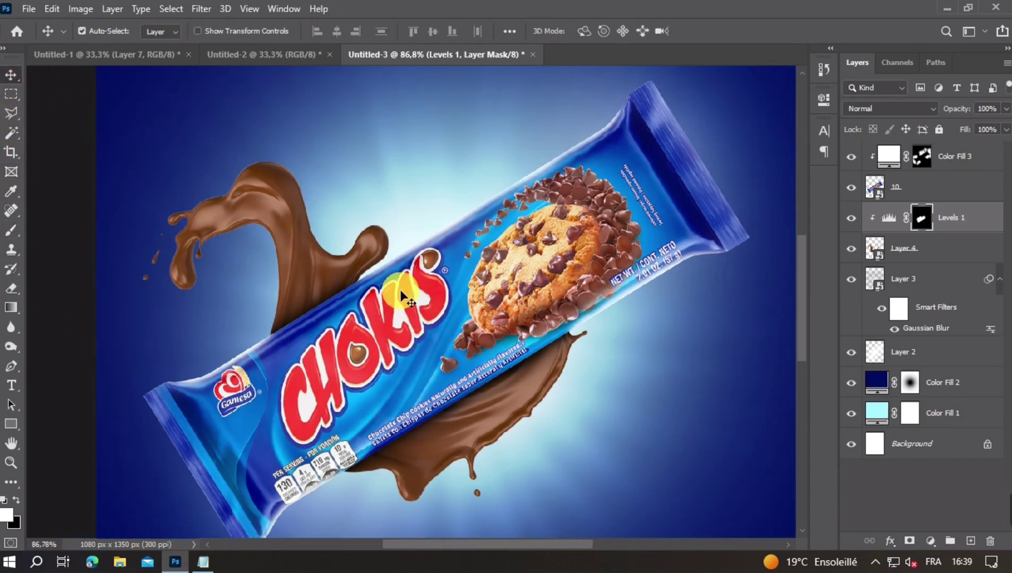
Add a Levels 2 layer clipped to pack layer 10 with output white 66, mask inverted.
click(445, 315)
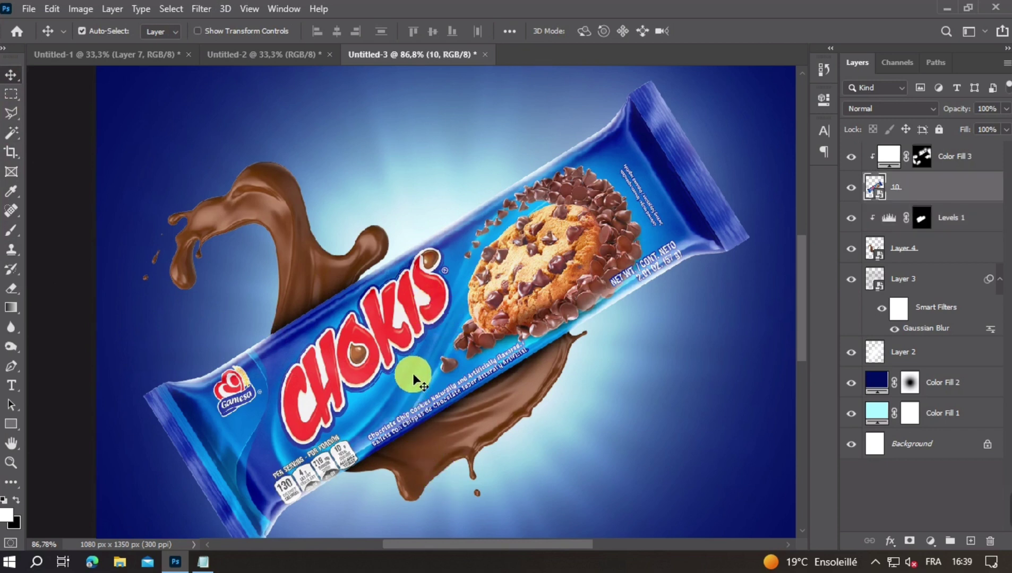
click(929, 537)
click(943, 332)
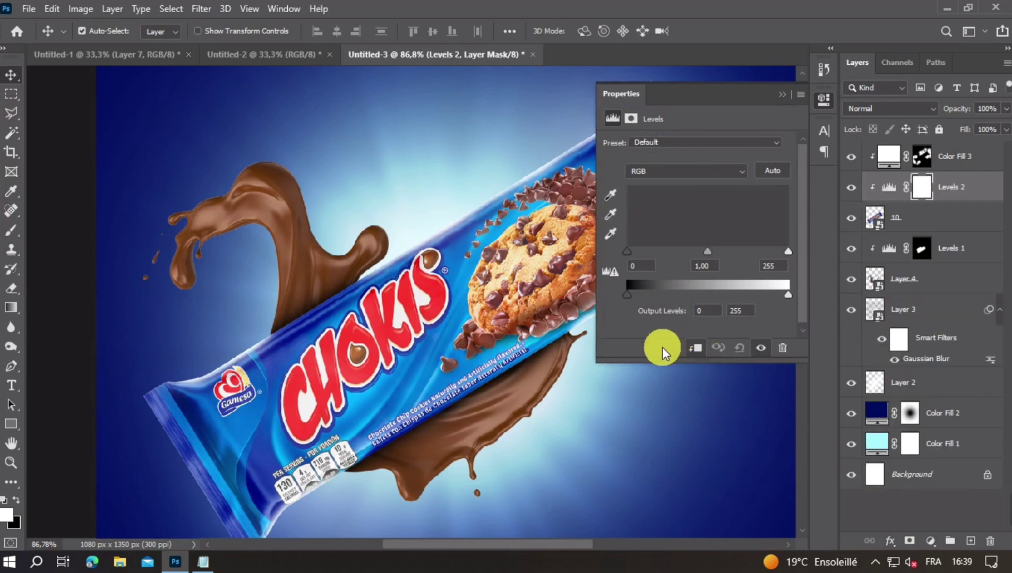
drag(788, 294, 674, 295)
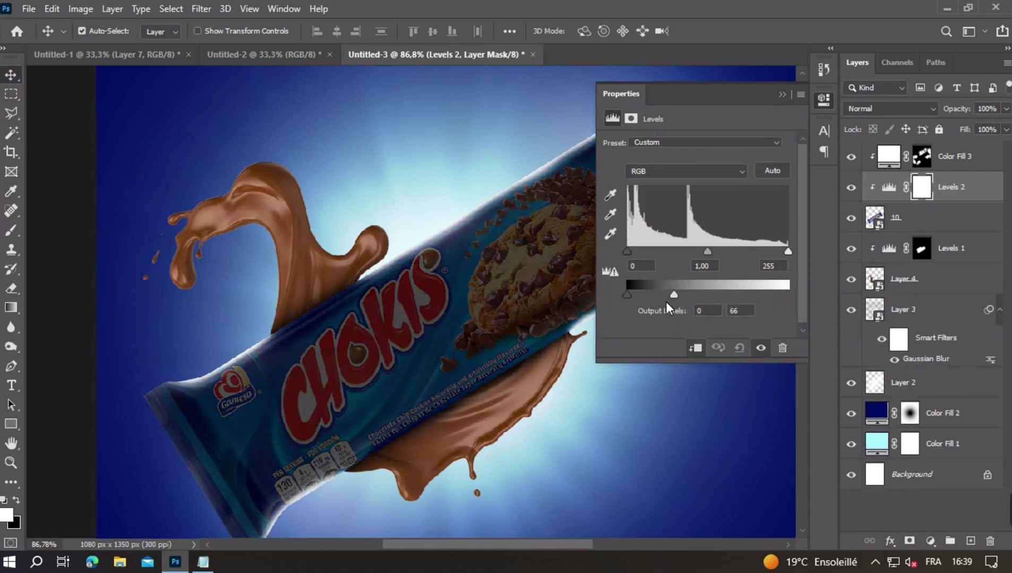
click(782, 95)
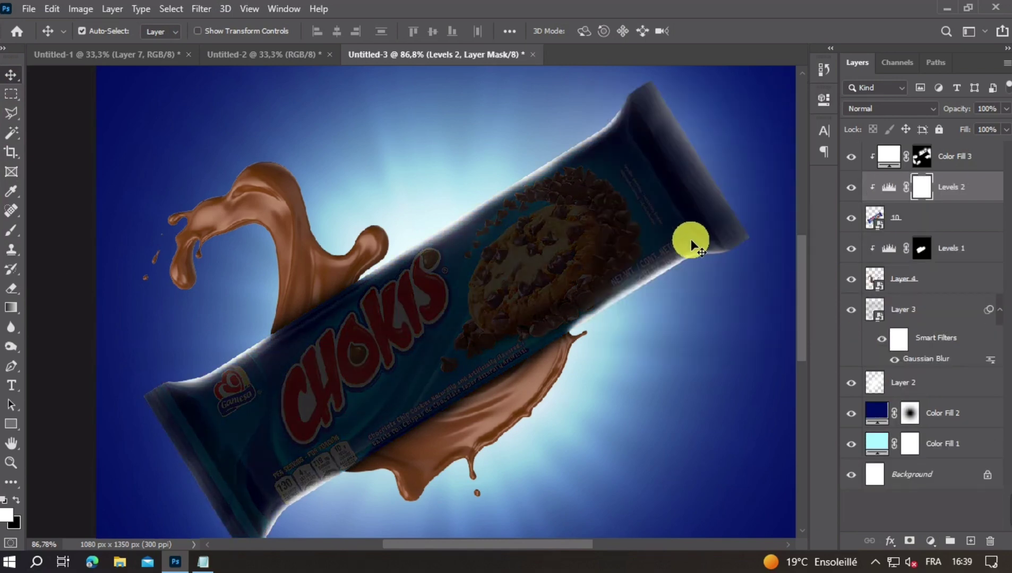
key(ctrl+i)
Brush white shading along the pack edges where the chocolate splash and drip touch it.
click(11, 230)
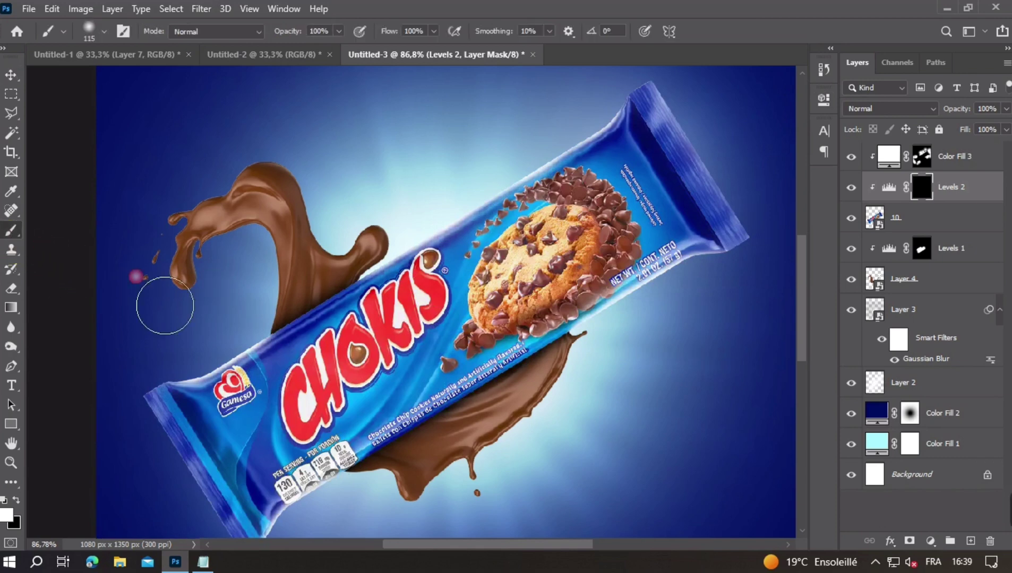
scroll(339, 334, up, 3)
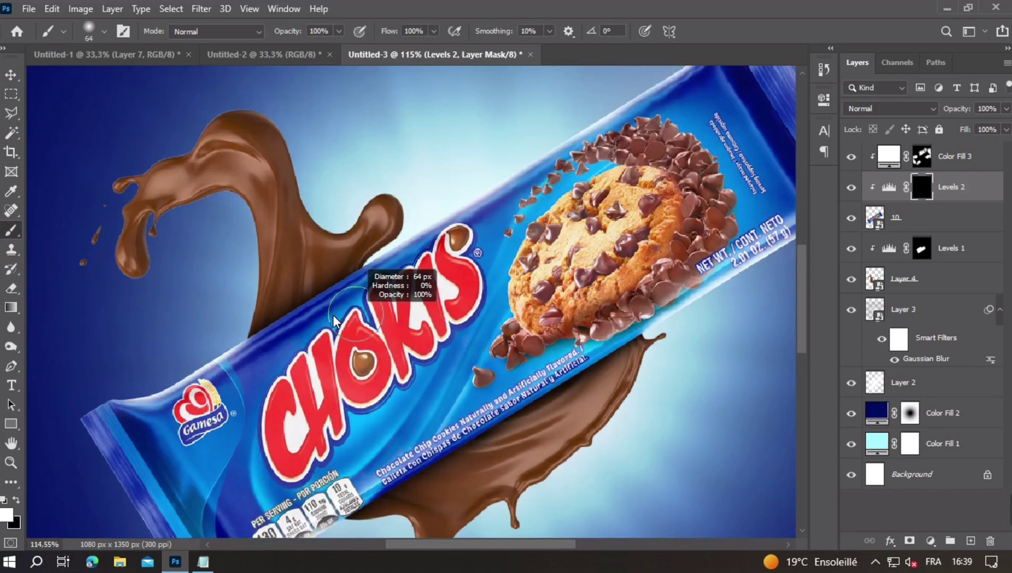
click(345, 270)
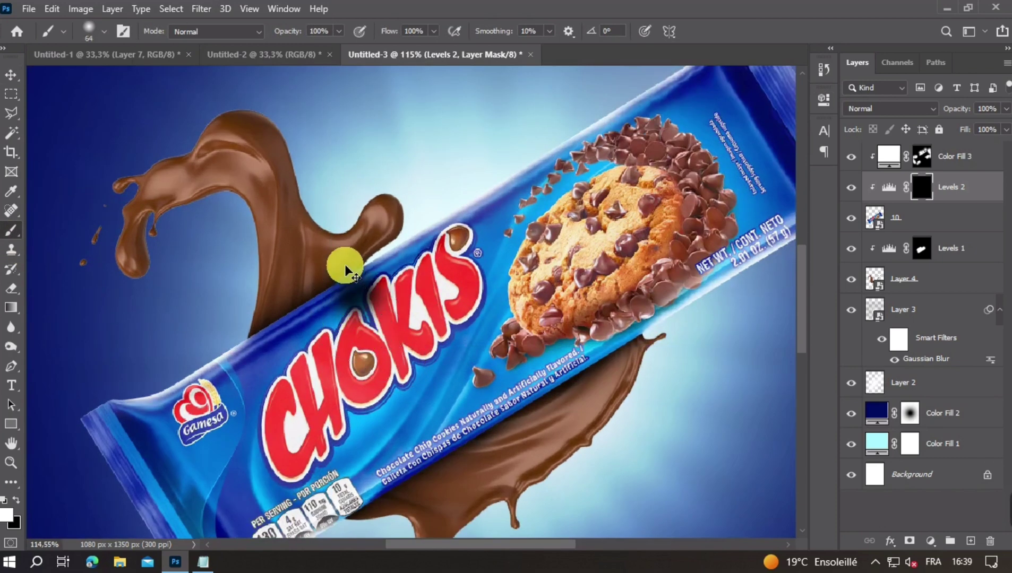
drag(345, 270, 326, 286)
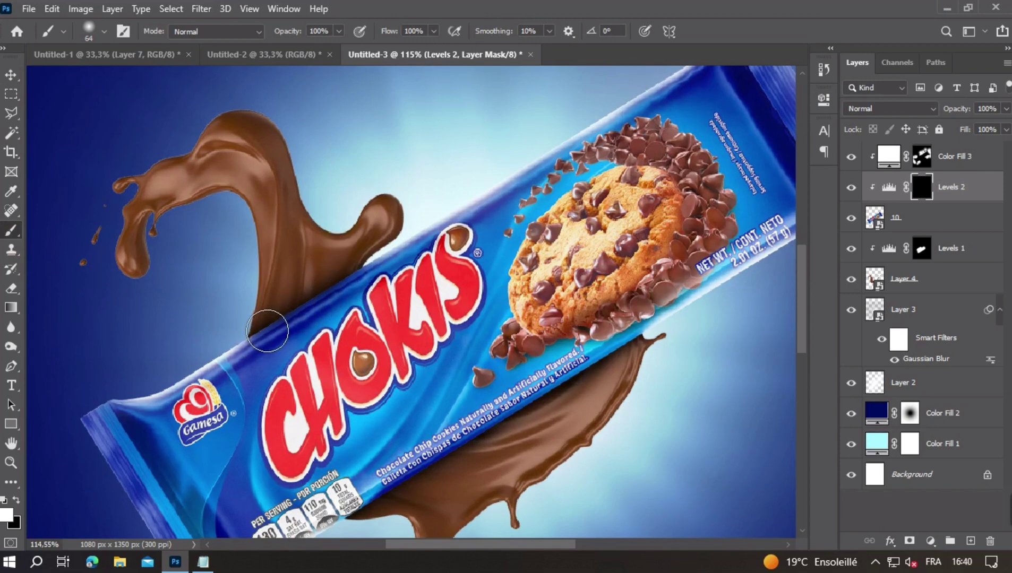
drag(515, 429, 655, 372)
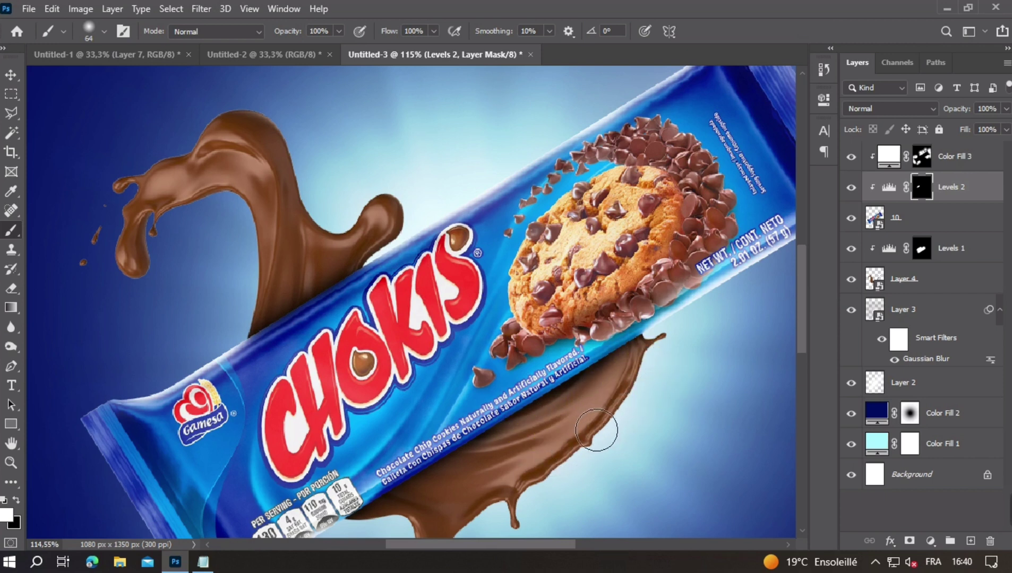
drag(501, 481, 475, 502)
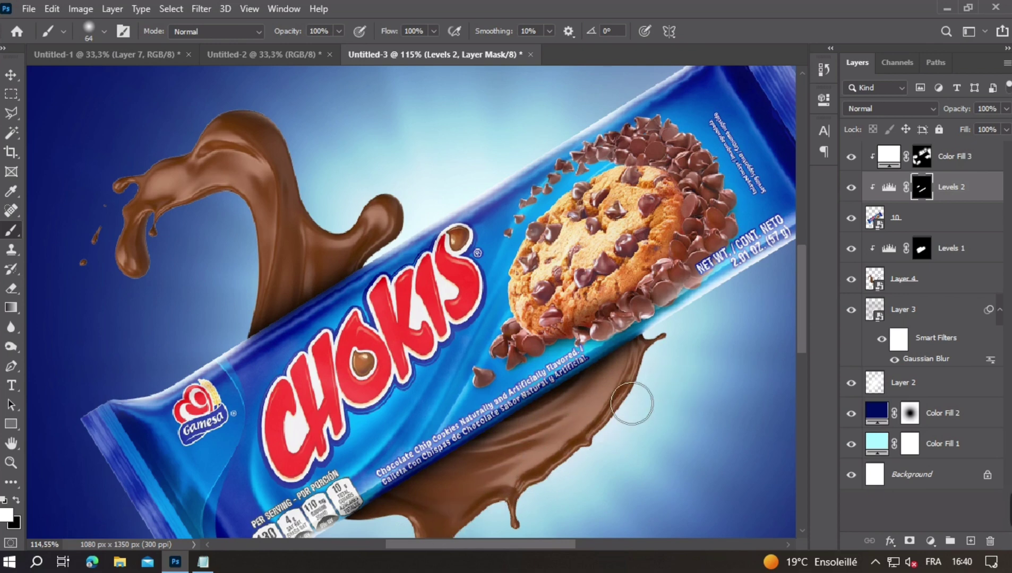
drag(301, 264, 343, 242)
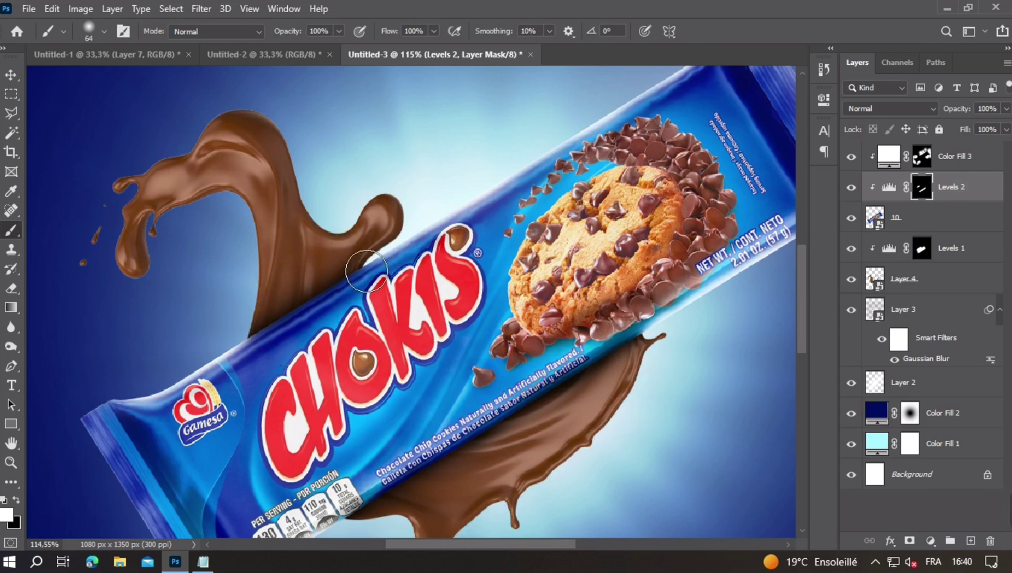
scroll(328, 273, down, 2)
scroll(456, 261, down, 2)
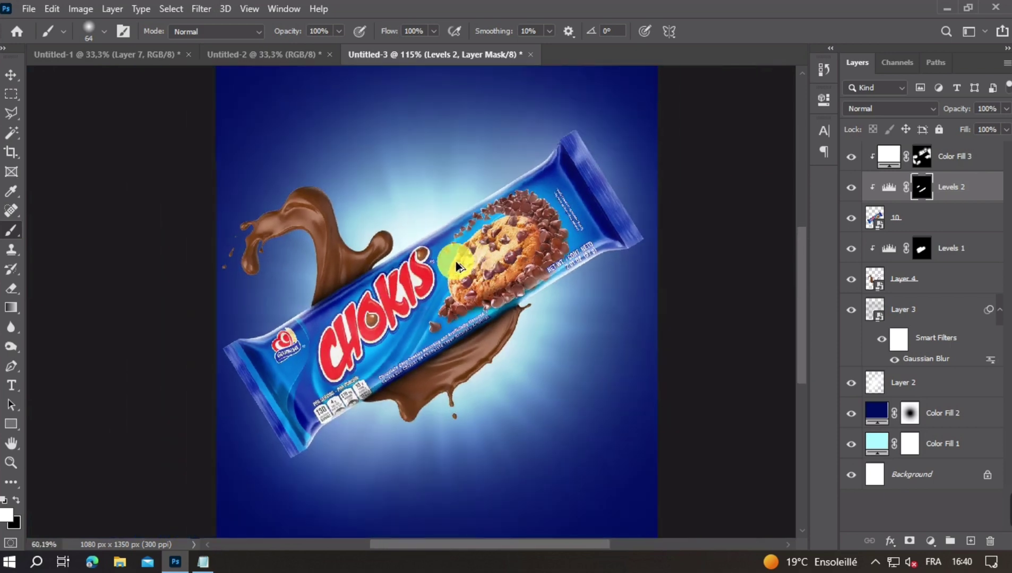
scroll(437, 246, down, 1)
drag(471, 310, 497, 310)
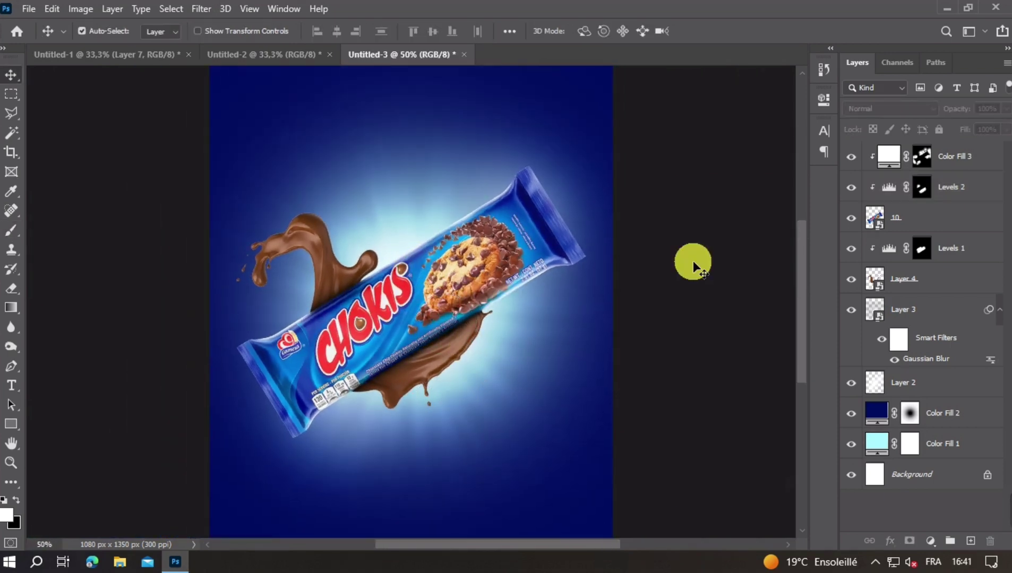
Add a white Color Fill 4 layer above chocolate splash Layer 4 and invert its mask.
click(311, 239)
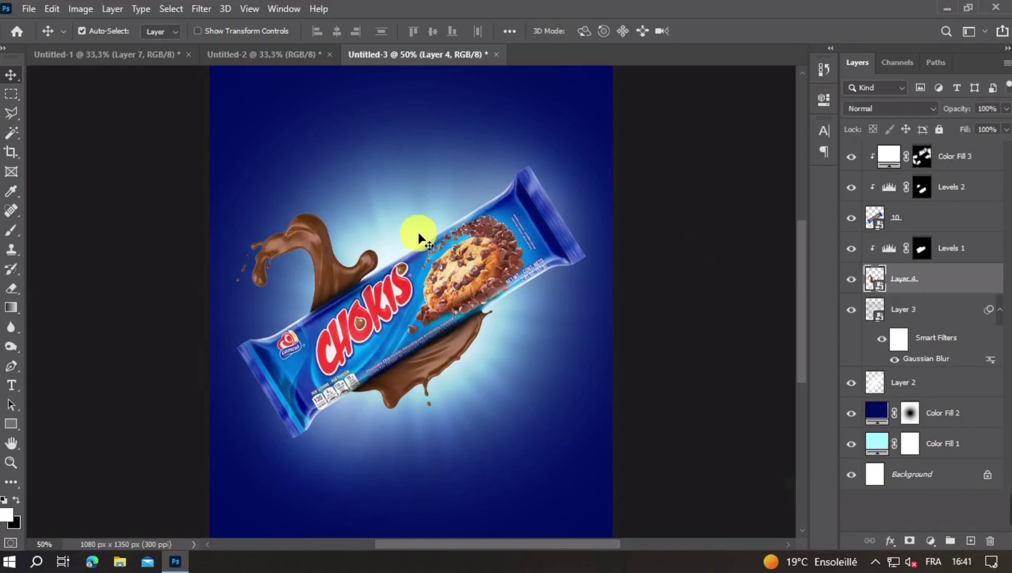
click(851, 281)
click(852, 280)
click(932, 544)
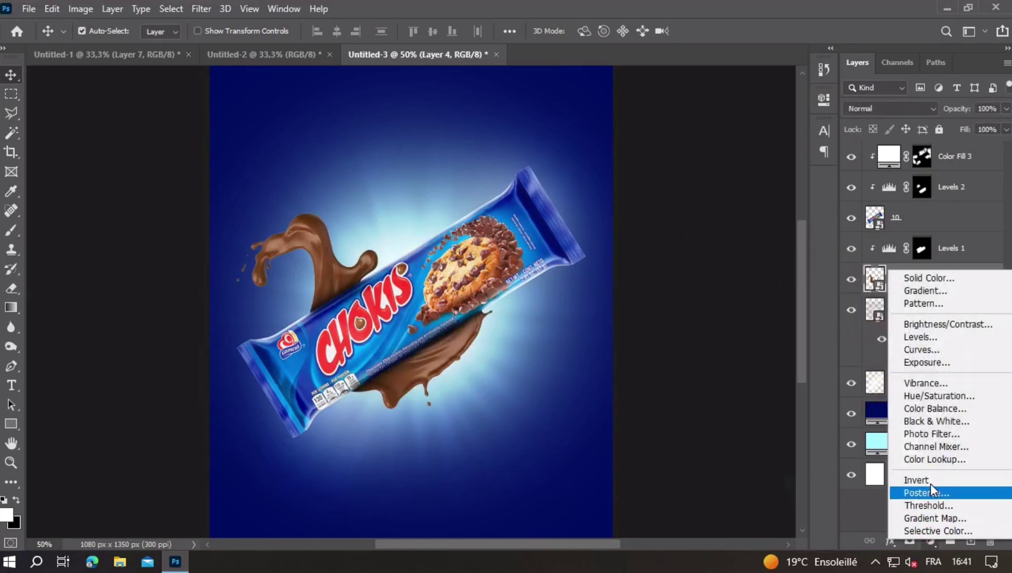
click(926, 279)
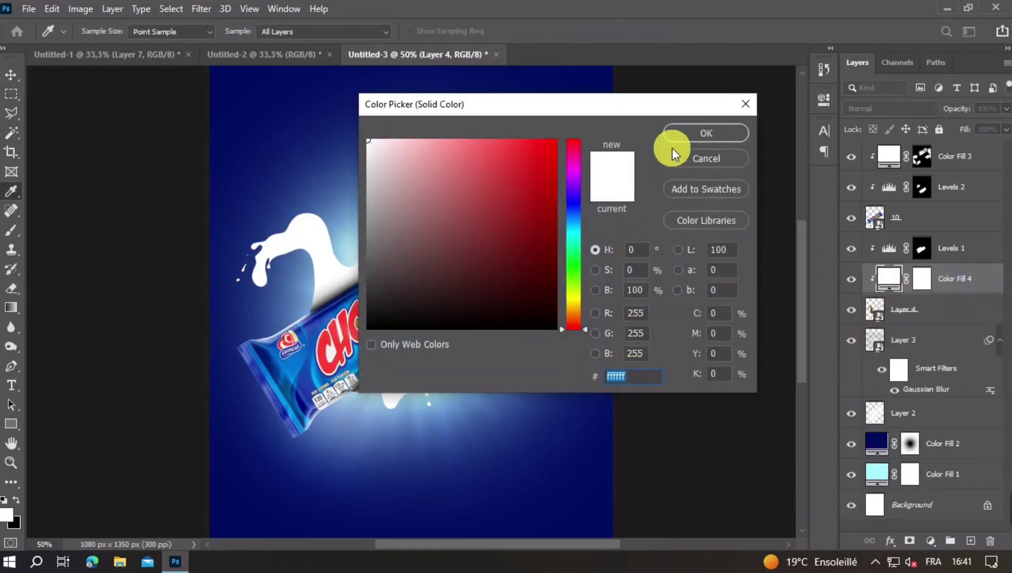
click(674, 139)
click(925, 279)
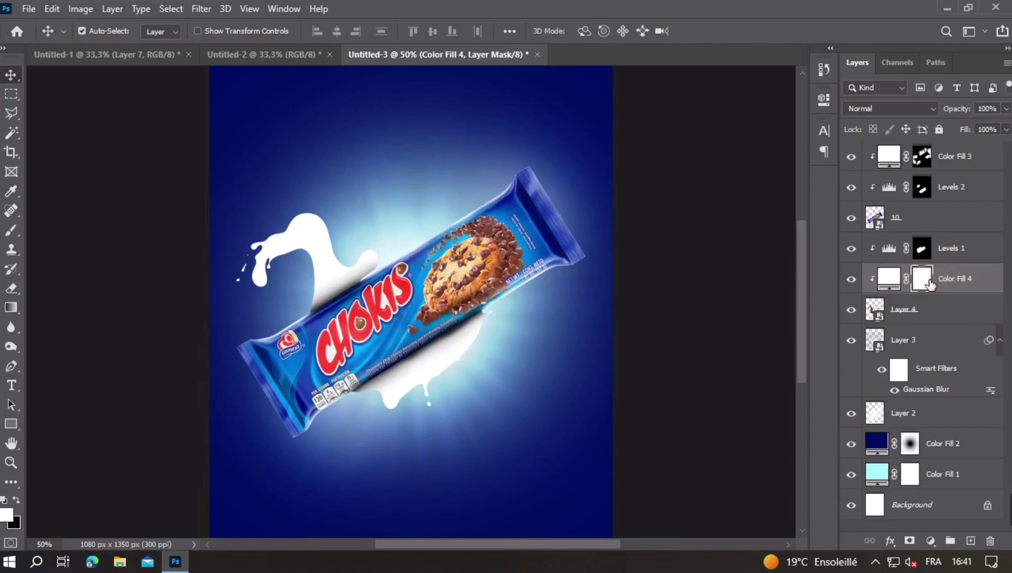
key(ctrl+i)
Refine the mask at the splash neck and paint soft light along the upper chocolate edge with a 15 px brush.
click(11, 230)
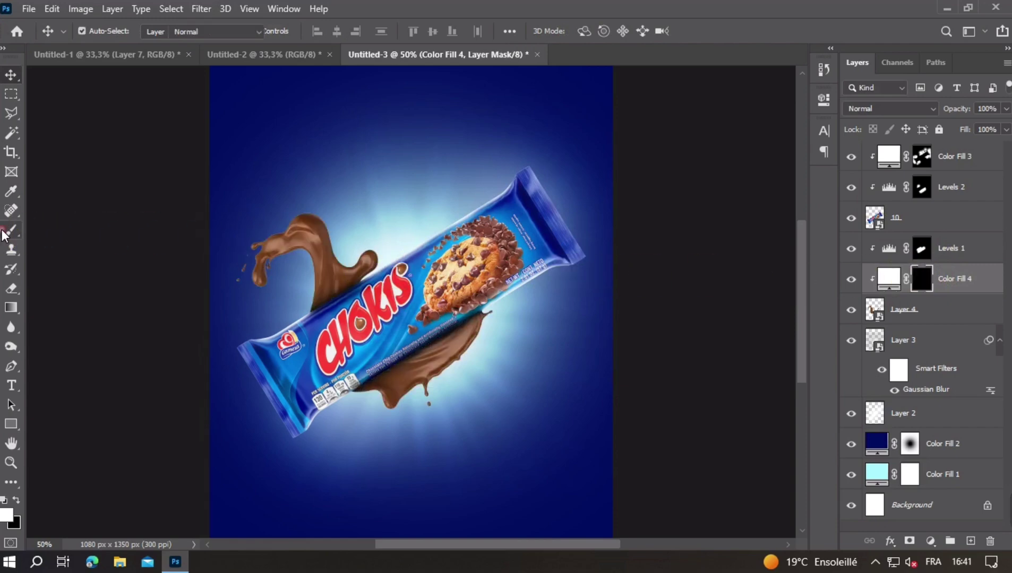
scroll(362, 256, up, 2)
scroll(298, 264, up, 2)
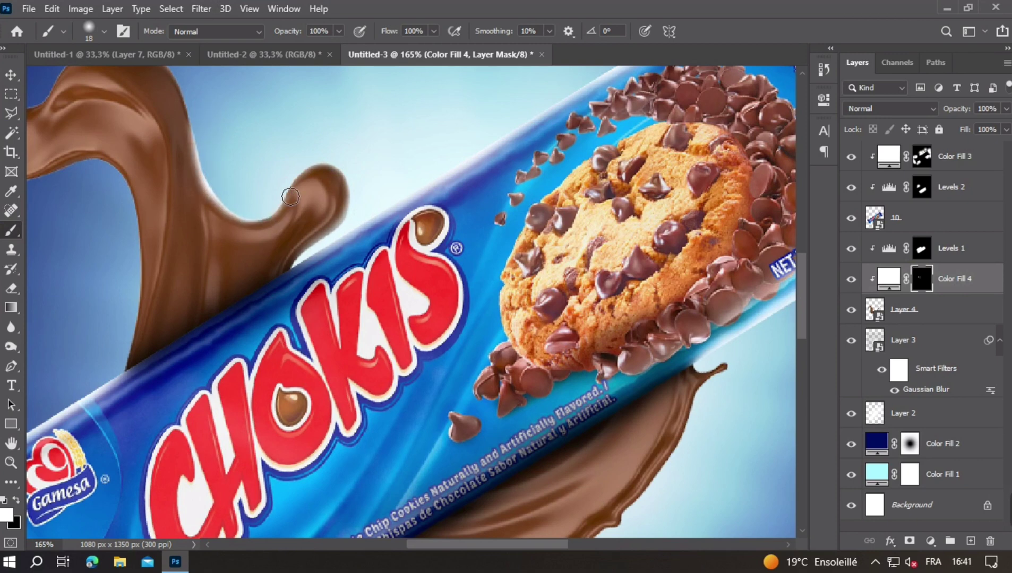
mouse_move(300, 189)
mouse_down()
mouse_move(279, 216)
mouse_move(215, 192)
mouse_move(235, 185)
mouse_move(228, 177)
mouse_move(291, 215)
mouse_up()
scroll(308, 355, up, 3)
scroll(308, 355, left, 3)
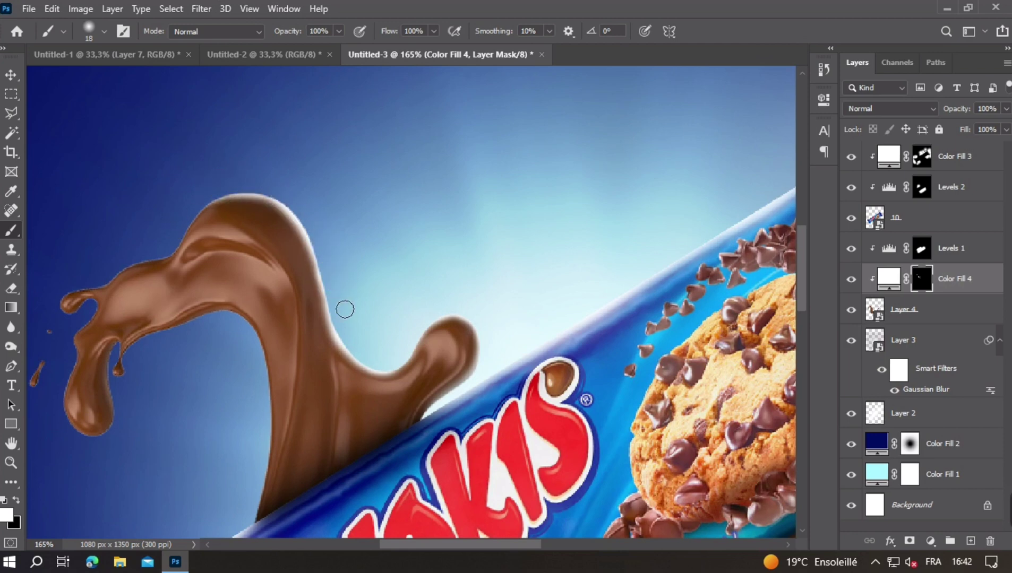
scroll(345, 310, up, 3)
scroll(345, 309, left, 3)
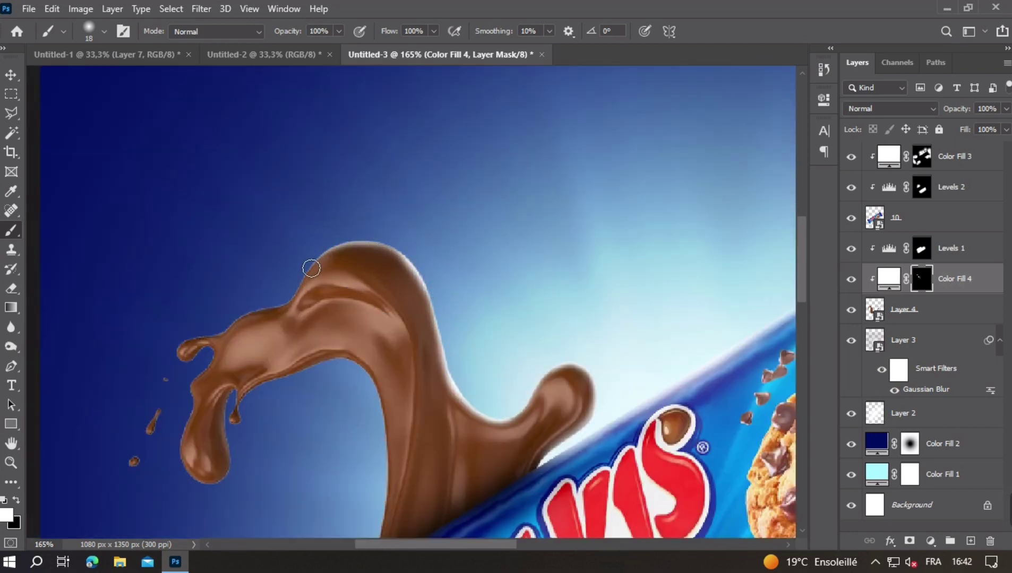
scroll(300, 283, up, 3)
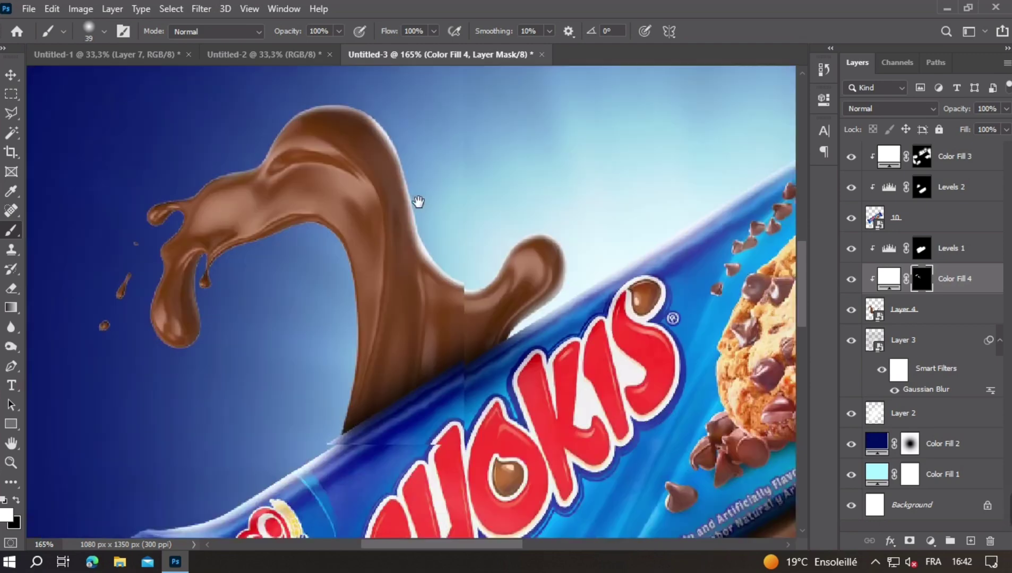
drag(371, 412, 403, 366)
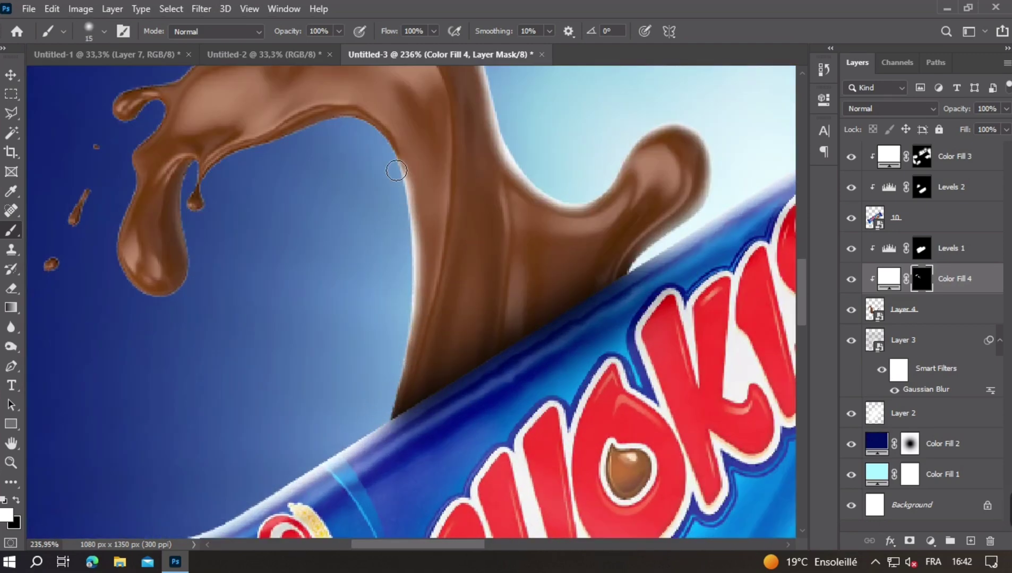
scroll(371, 255, up, 3)
mouse_move(271, 219)
mouse_down()
mouse_move(329, 208)
mouse_move(429, 294)
mouse_up()
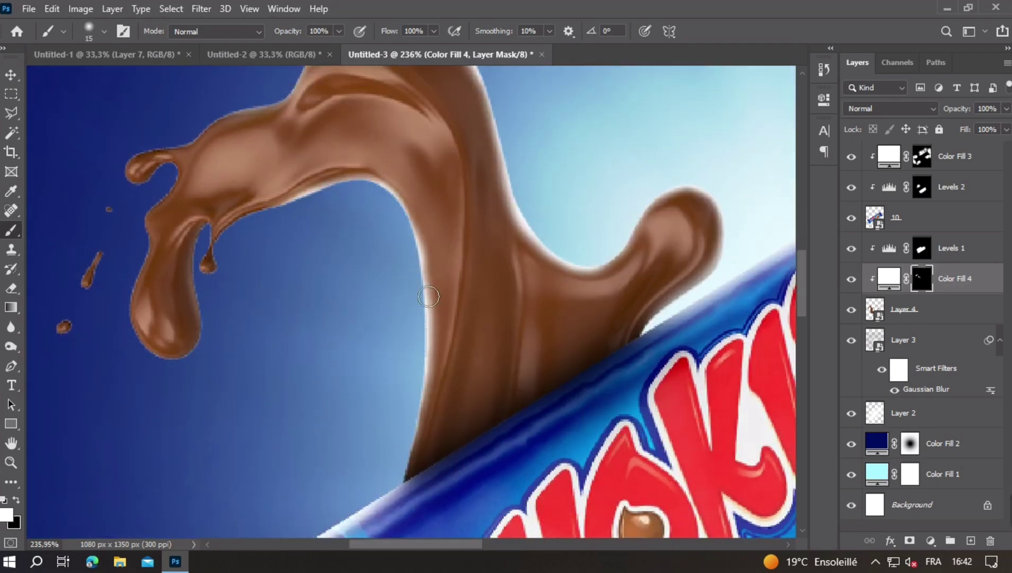
Brush light highlights along the chocolate's lower edges and below the chips.
scroll(451, 321, down, 5)
scroll(328, 361, up, 3)
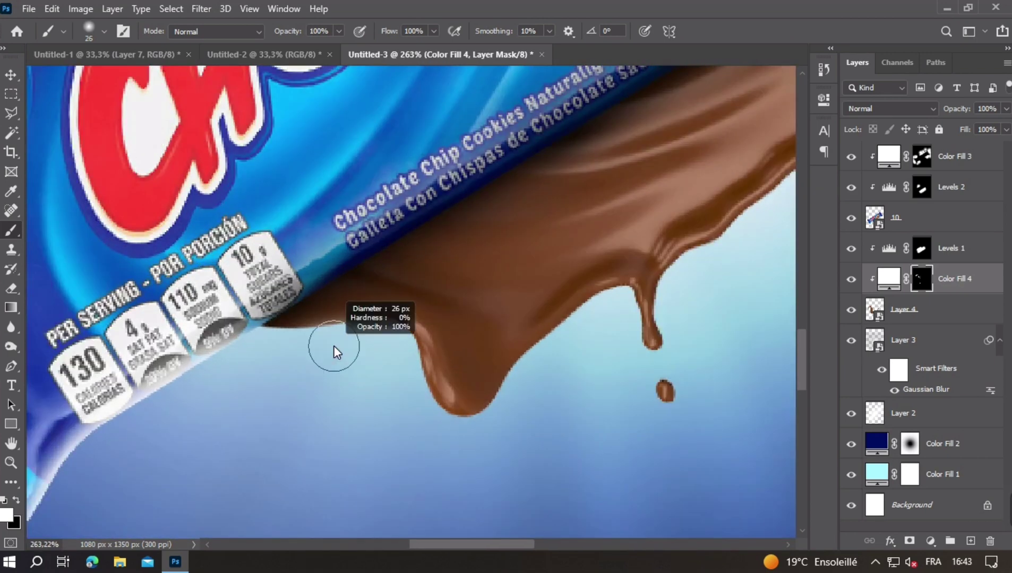
scroll(345, 342, up, 3)
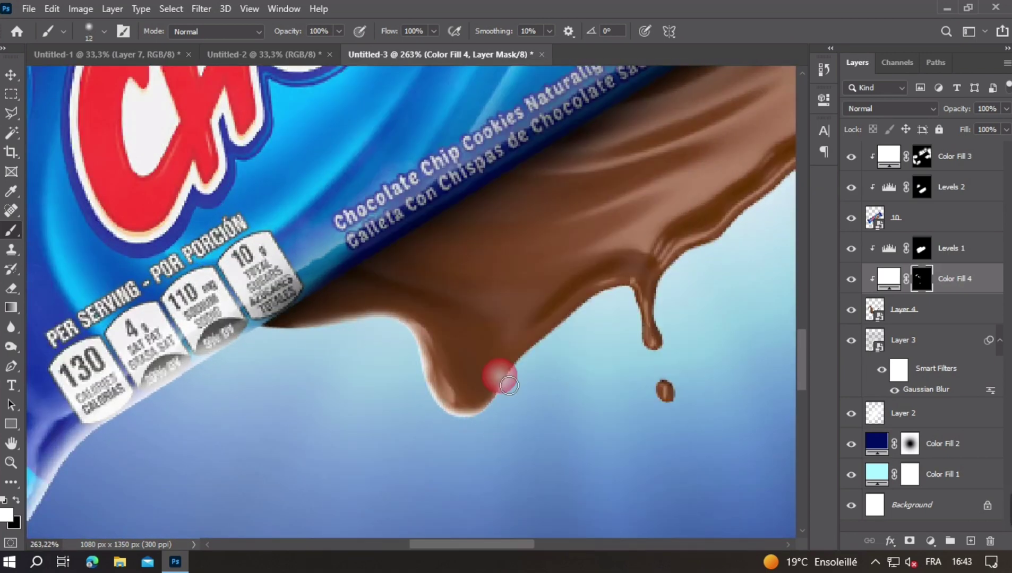
drag(438, 405, 585, 321)
scroll(528, 384, right, 3)
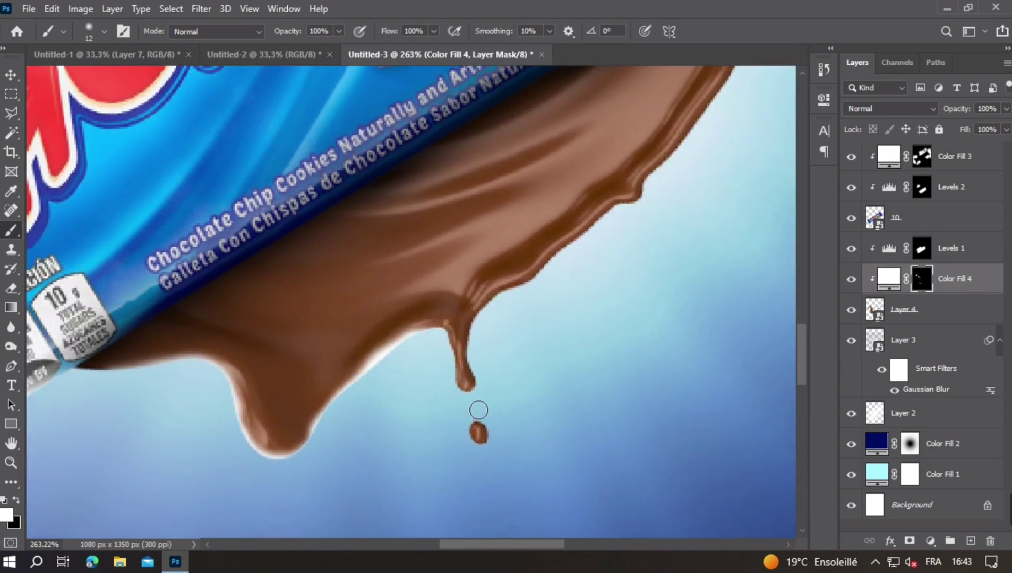
drag(484, 343, 406, 357)
drag(480, 296, 388, 334)
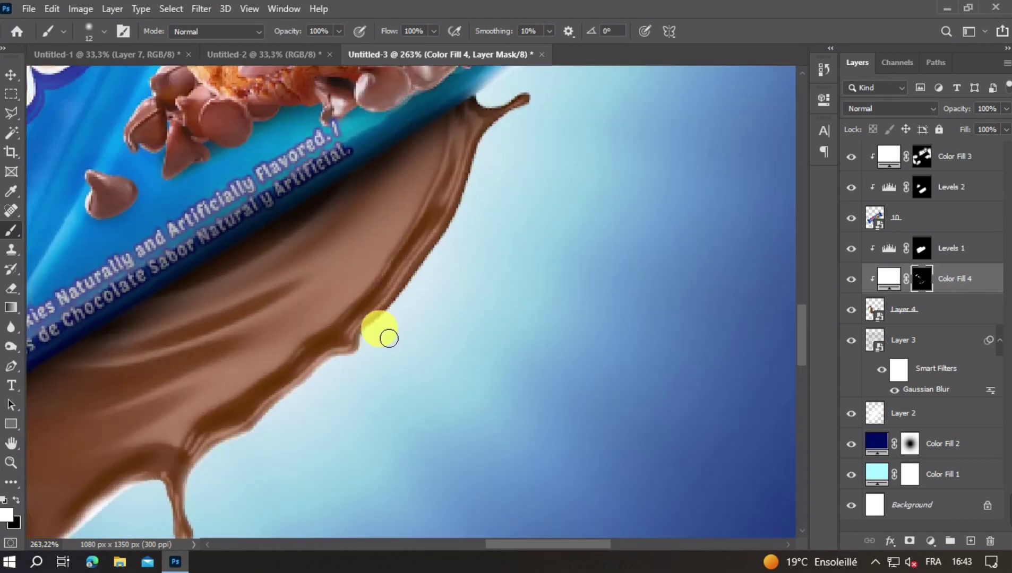
scroll(467, 223, down, 1)
scroll(468, 228, up, 1)
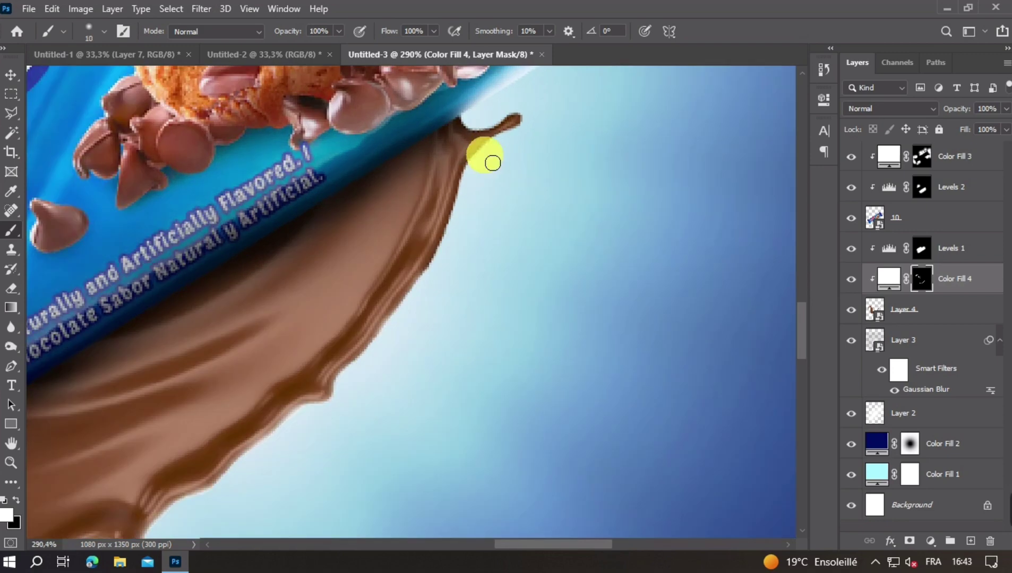
drag(490, 163, 440, 273)
drag(401, 337, 327, 413)
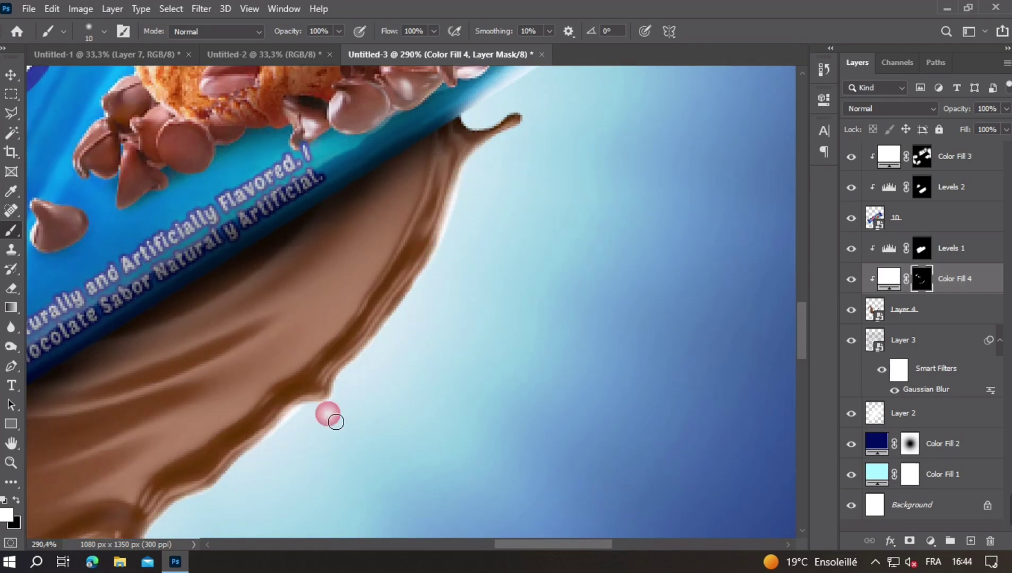
Zoom out to view the full poster at 50%.
scroll(473, 327, down, 3)
scroll(451, 350, up, 1)
scroll(413, 364, up, 1)
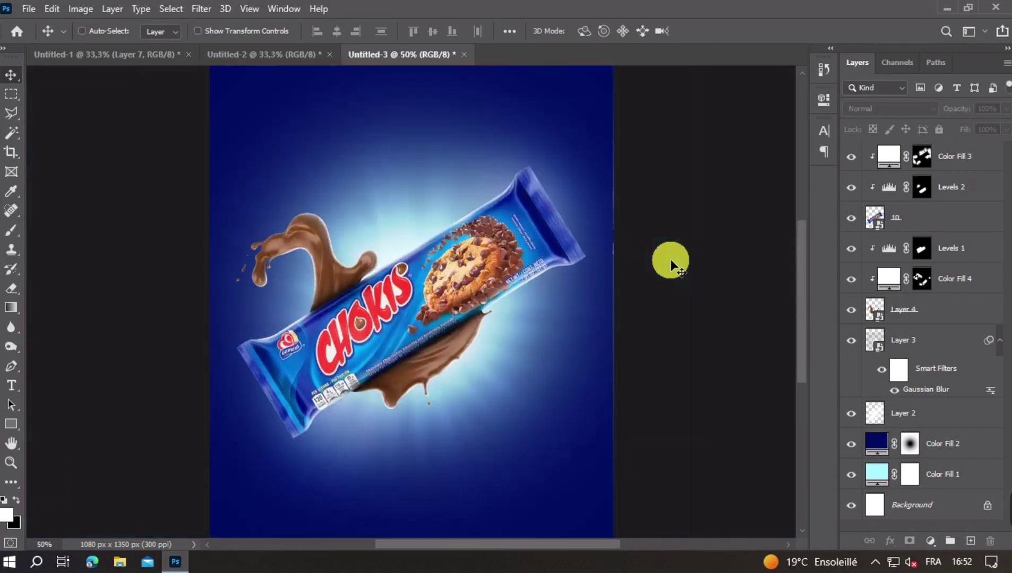
key(ctrl+minus)
key(ctrl+plus)
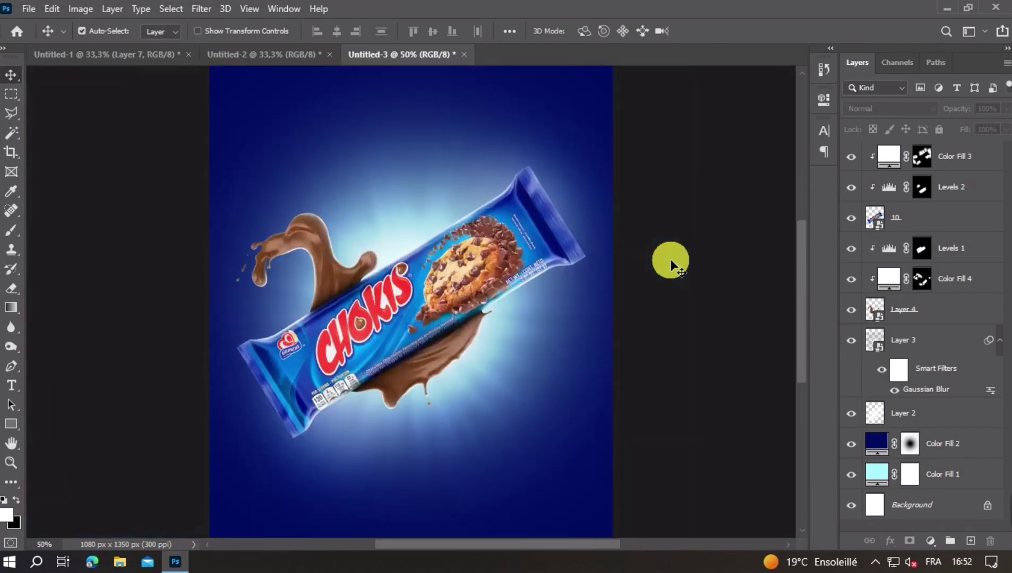
Bring a chocolate chip from Untitled-2 into the poster's upper-left area.
click(290, 55)
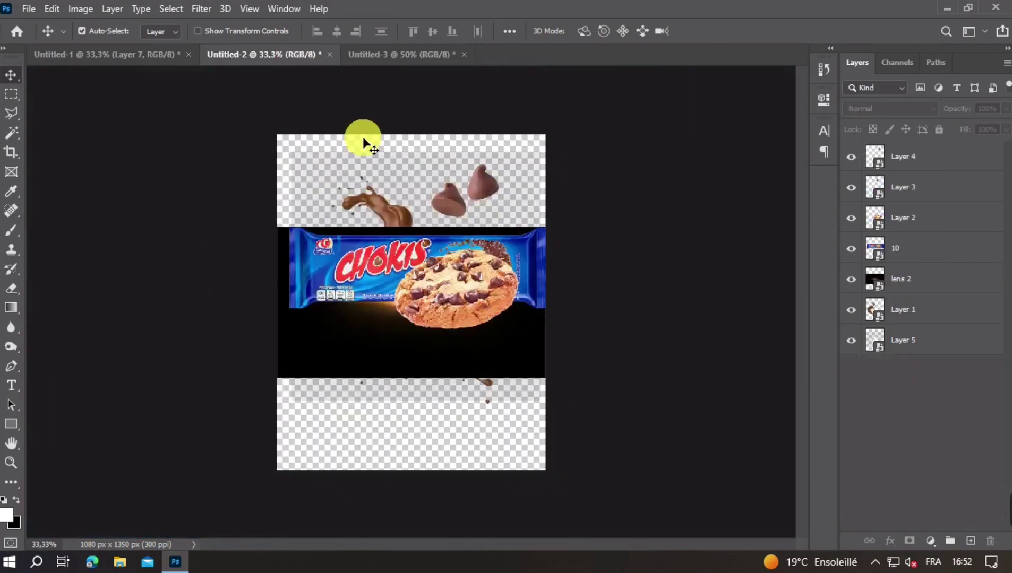
drag(453, 198, 438, 189)
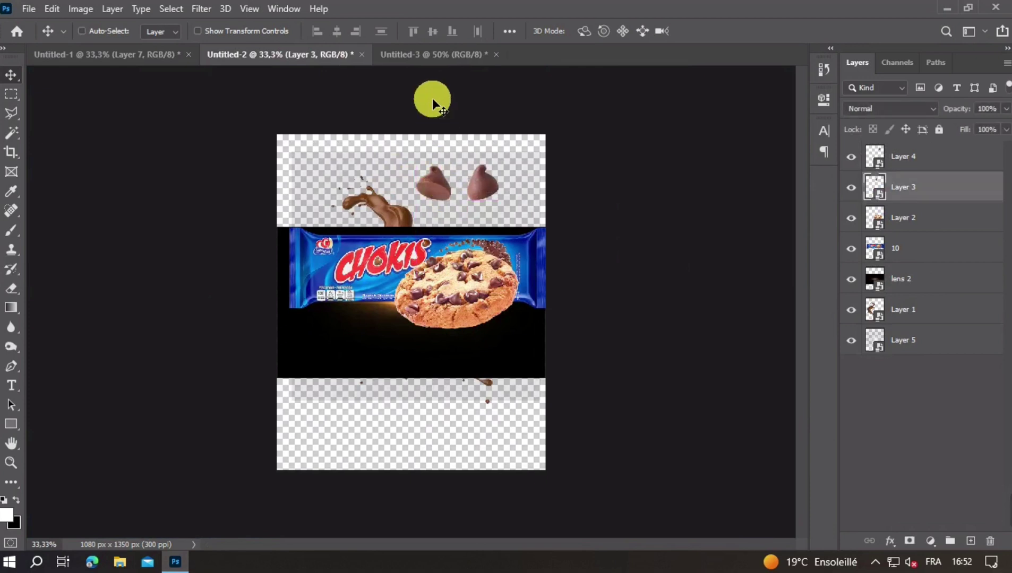
click(422, 56)
mouse_move(501, 298)
mouse_down()
mouse_move(414, 299)
mouse_move(386, 189)
mouse_up()
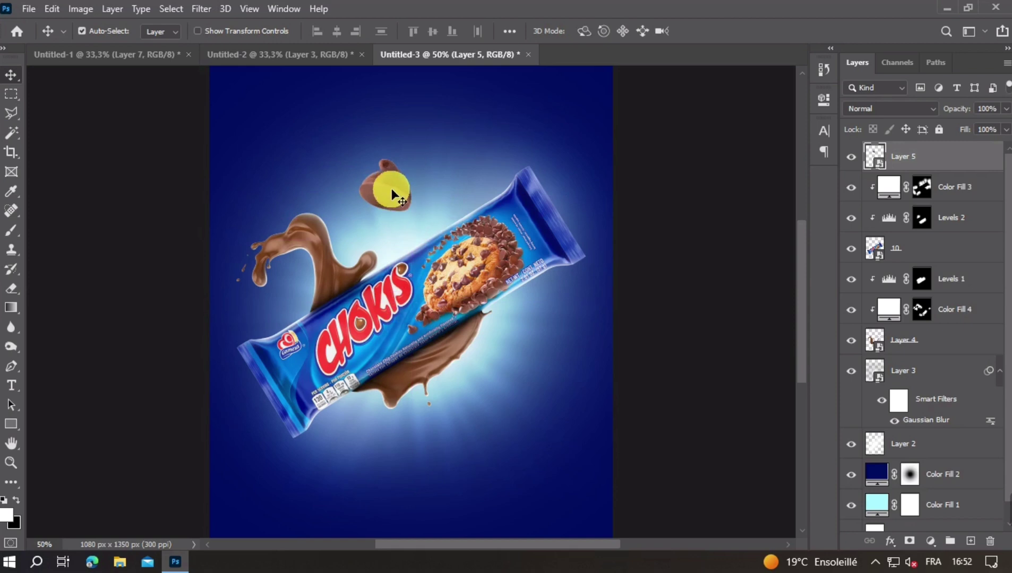
drag(392, 192, 333, 128)
scroll(367, 179, down, 2)
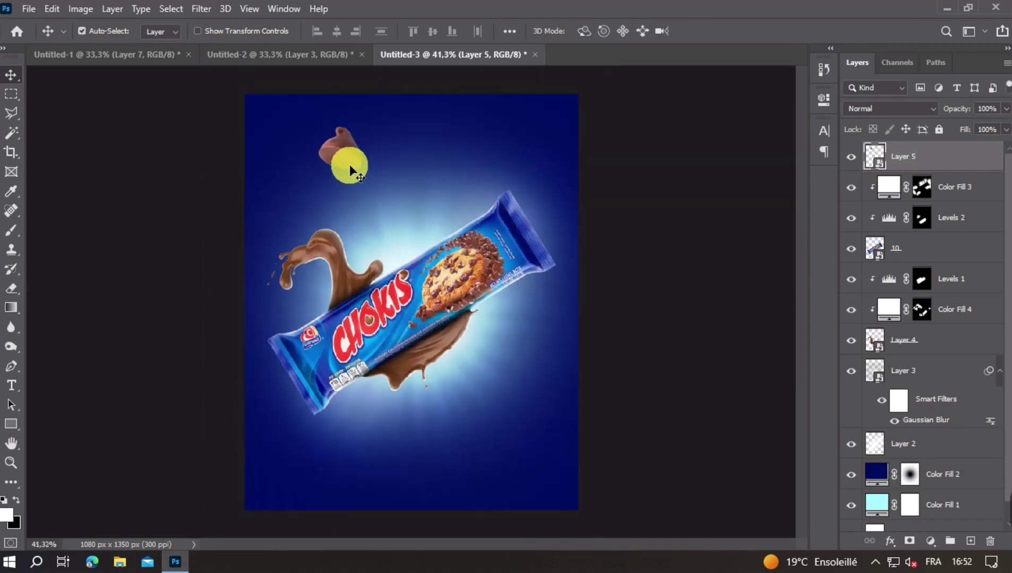
drag(350, 165, 329, 159)
Shrink and rotate the top-left chocolate chip with Free Transform.
key(ctrl+t)
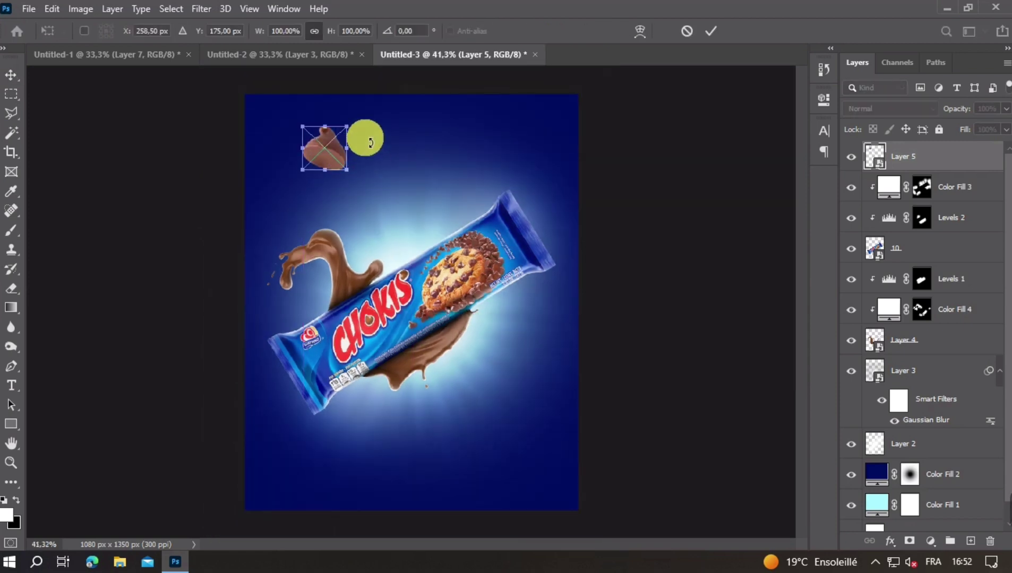
drag(366, 119, 383, 109)
mouse_move(353, 176)
mouse_down()
mouse_move(335, 162)
mouse_move(350, 146)
mouse_up()
key(Return)
key(ctrl+t)
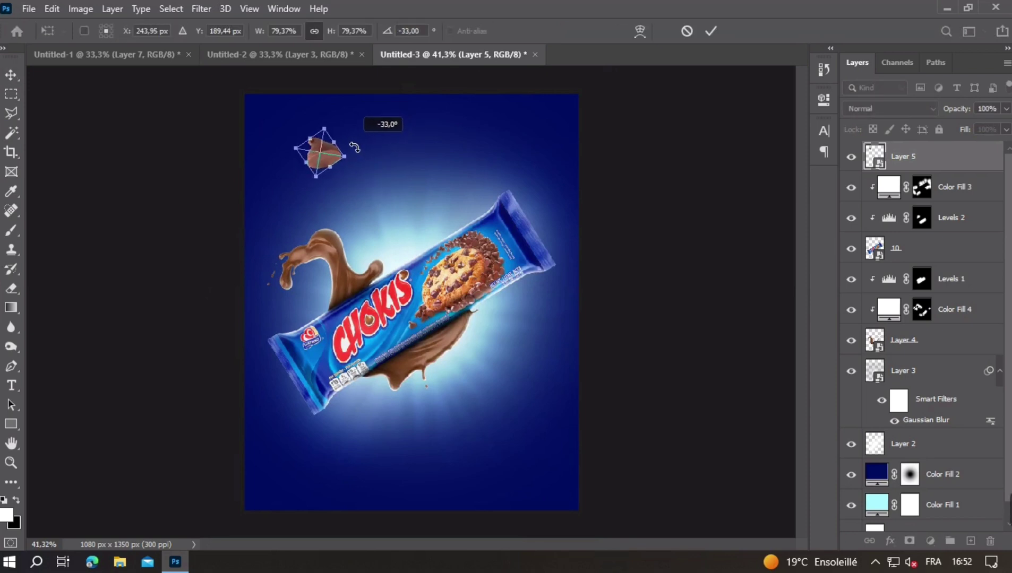
key(Return)
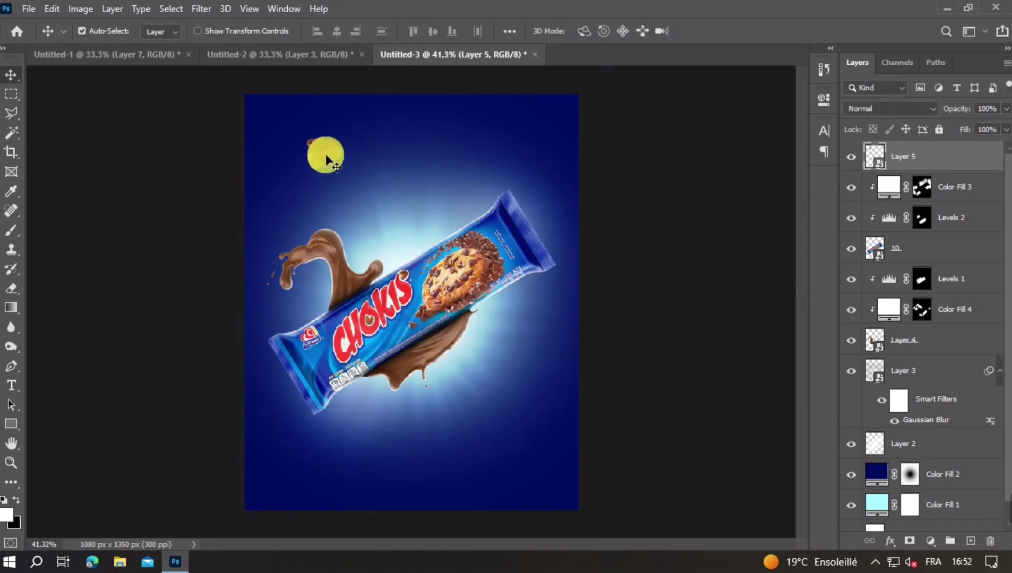
Alt-drag a smaller, rotated copy of the chip next to the pack.
drag(325, 153, 416, 227)
key(ctrl+t)
double_click(402, 225)
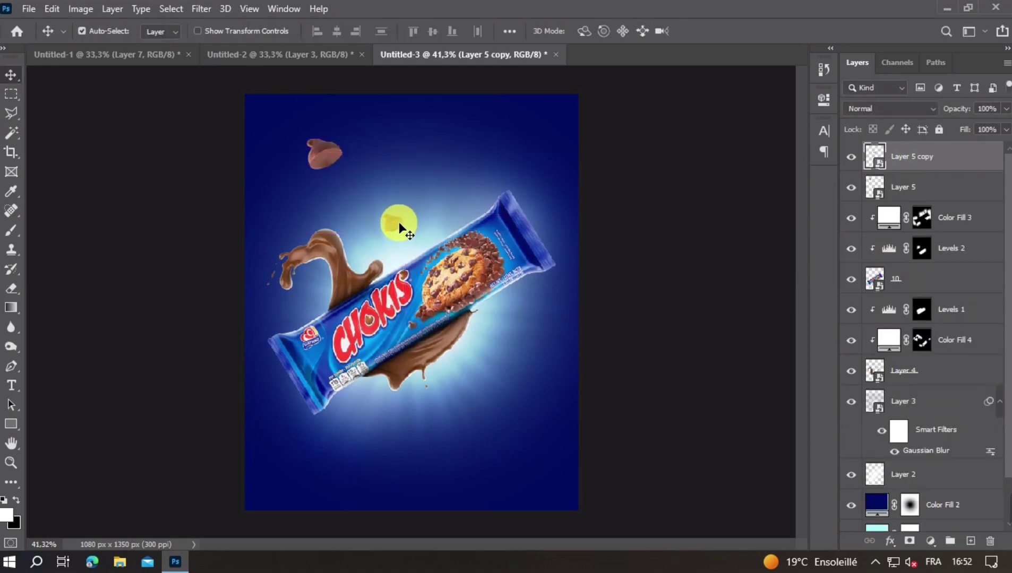
key(ctrl+t)
drag(447, 209, 389, 242)
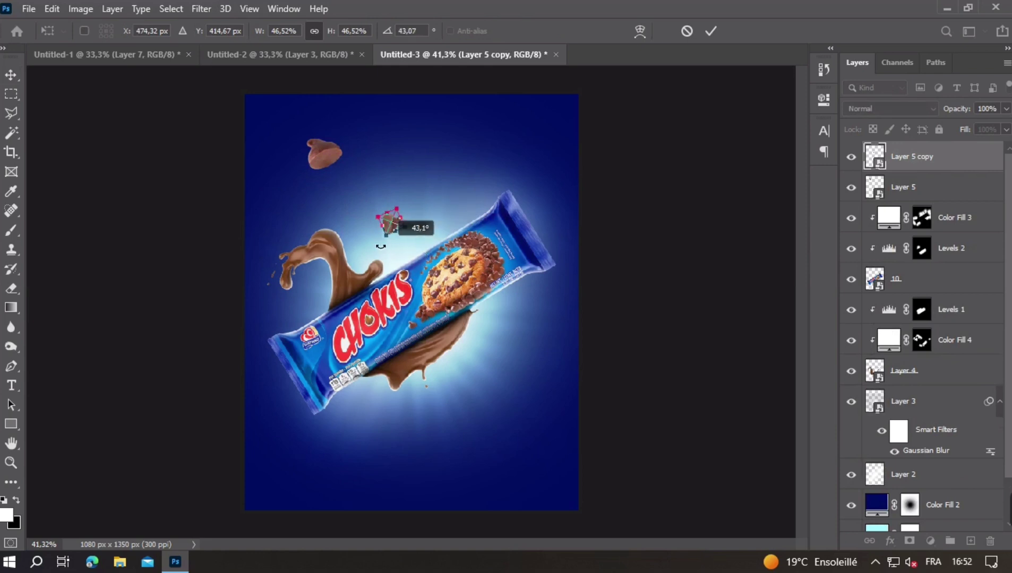
double_click(427, 242)
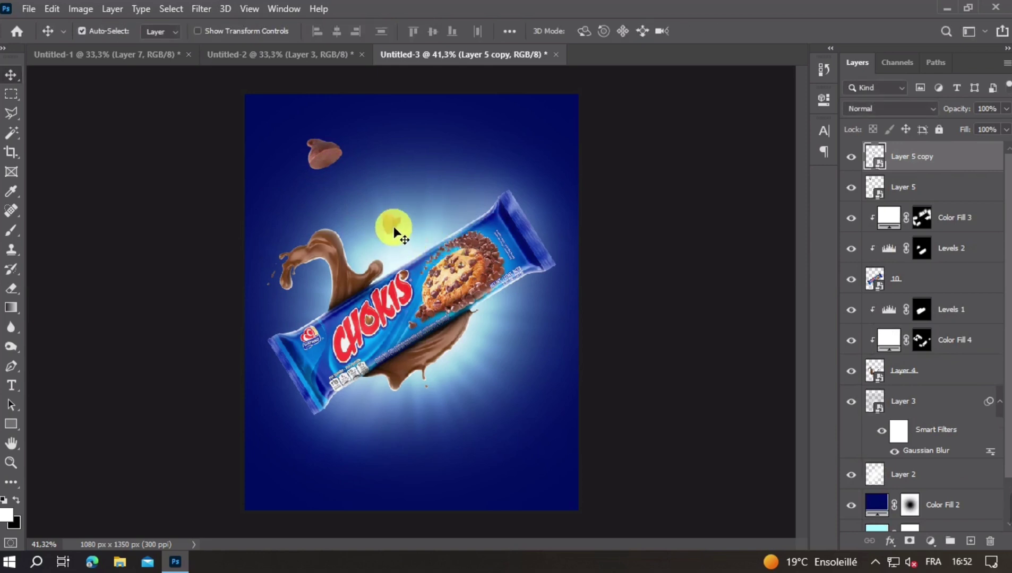
Bring a second chip from Untitled-2, rotate and shrink it, and duplicate it.
click(276, 53)
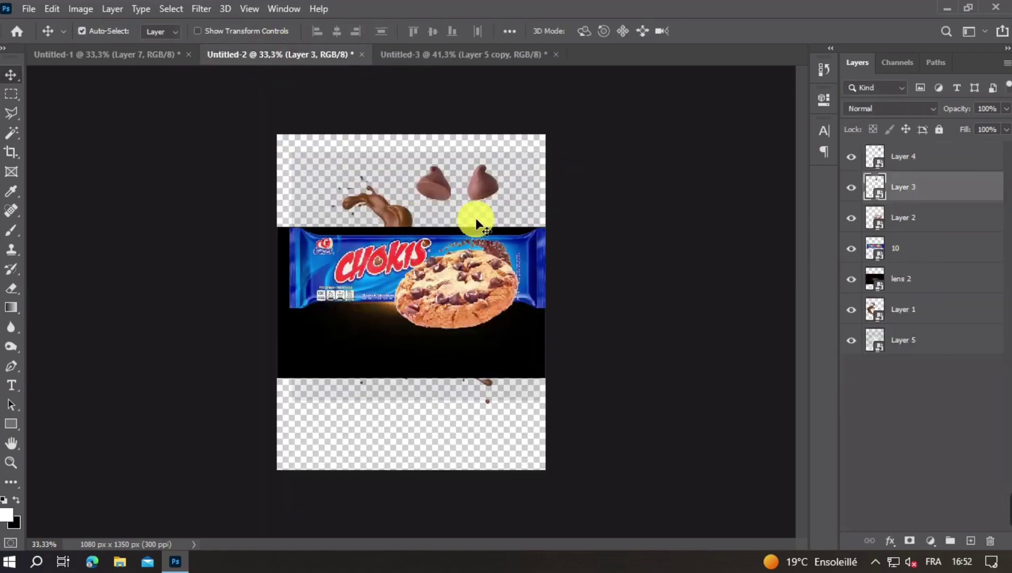
drag(482, 183, 488, 186)
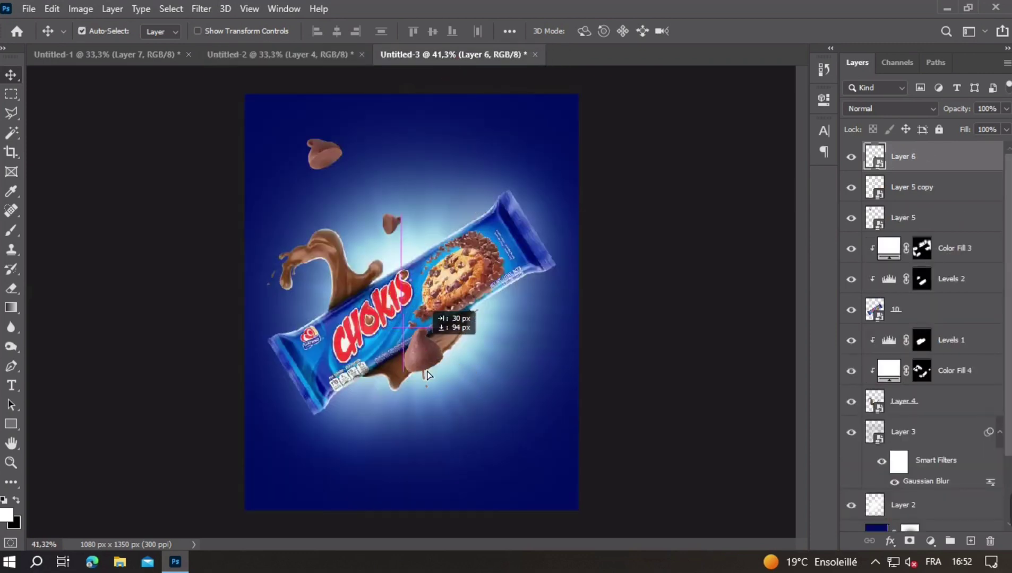
mouse_move(457, 63)
mouse_down()
mouse_move(457, 438)
mouse_move(492, 463)
mouse_up()
key(ctrl+t)
drag(452, 416, 516, 438)
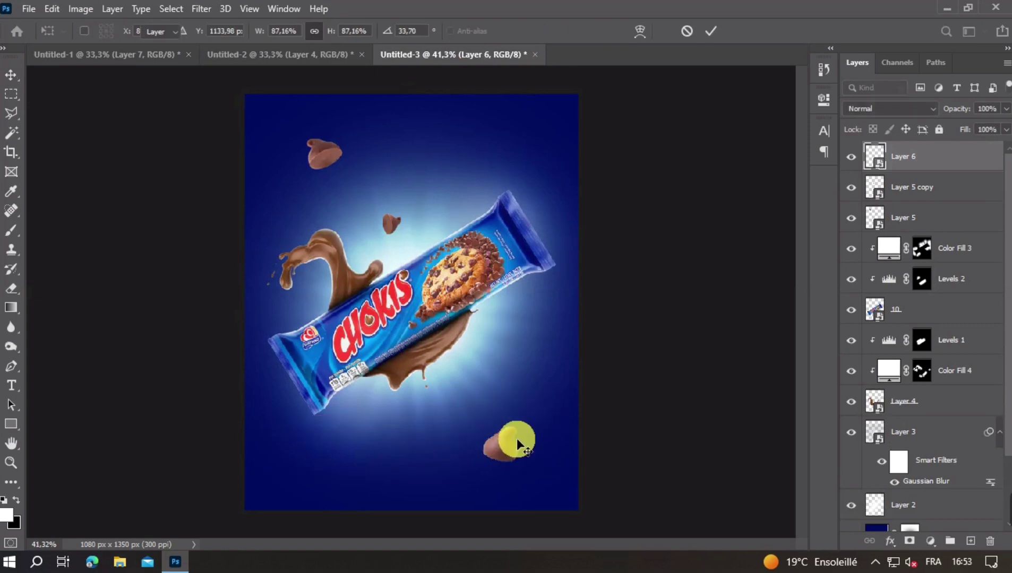
key(Return)
drag(502, 448, 502, 381)
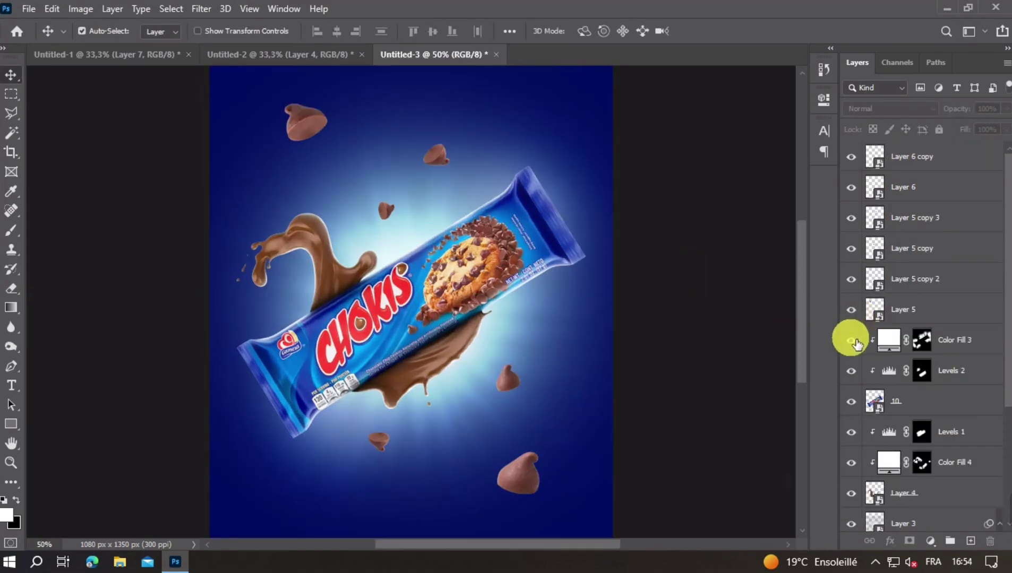
Select Color Fill 3 through Layer 4 and group them with Ctrl+G.
click(920, 350)
scroll(950, 372, down, 3)
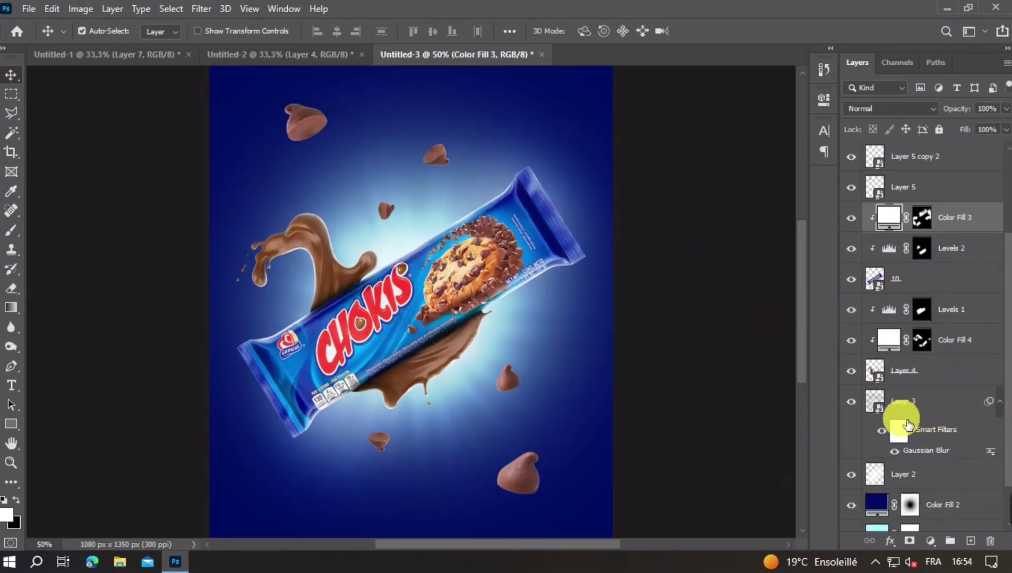
click(851, 402)
click(918, 372)
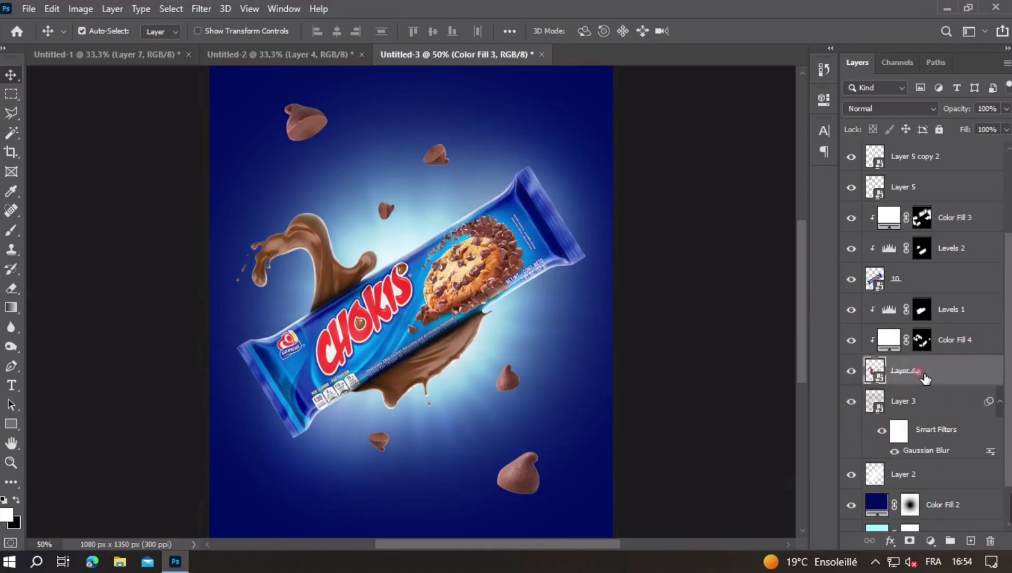
shift+click(980, 230)
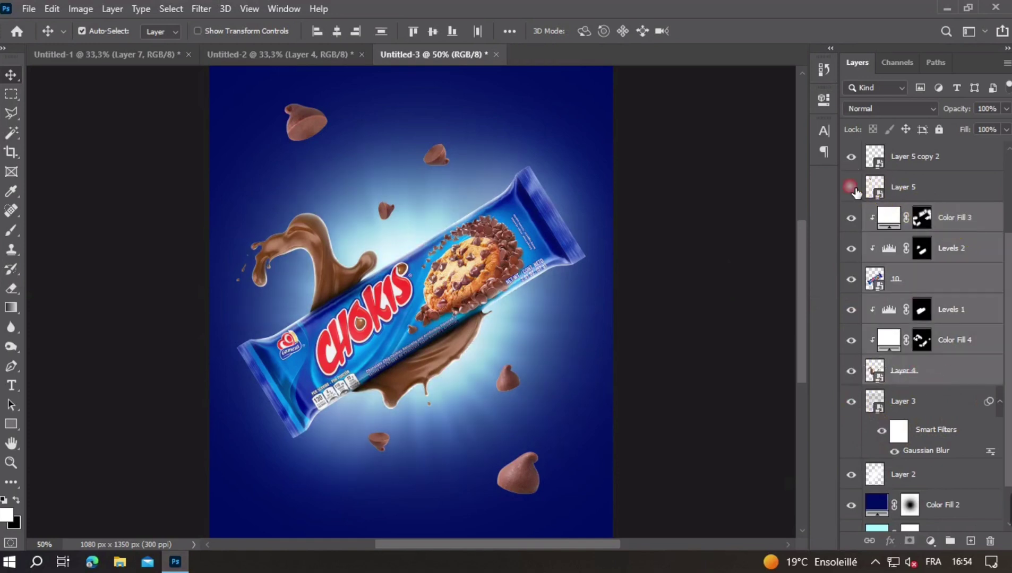
click(966, 251)
key(ctrl+g)
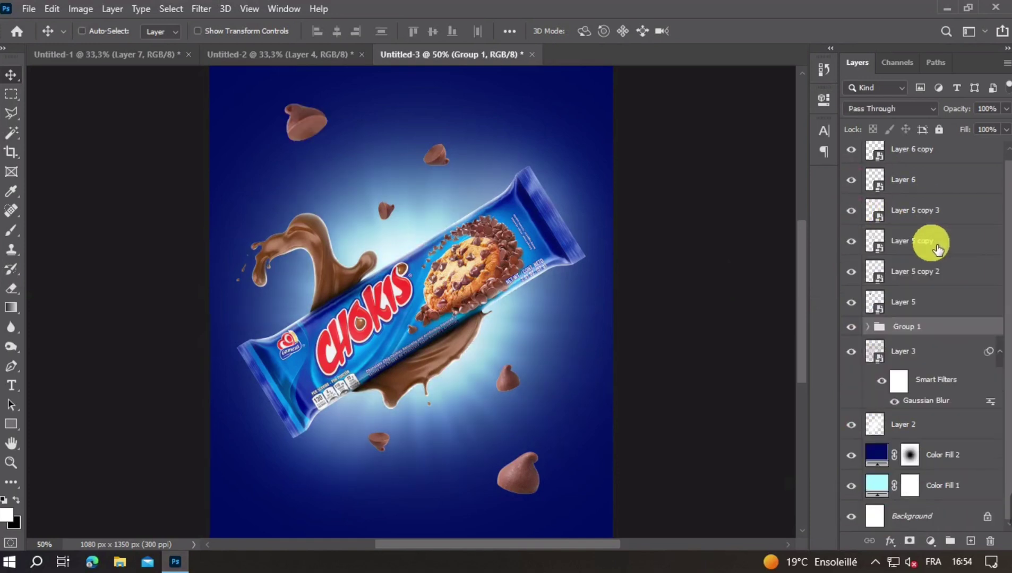
Toggle the new group's visibility to check it and rename it 1.
click(851, 326)
click(851, 327)
click(851, 326)
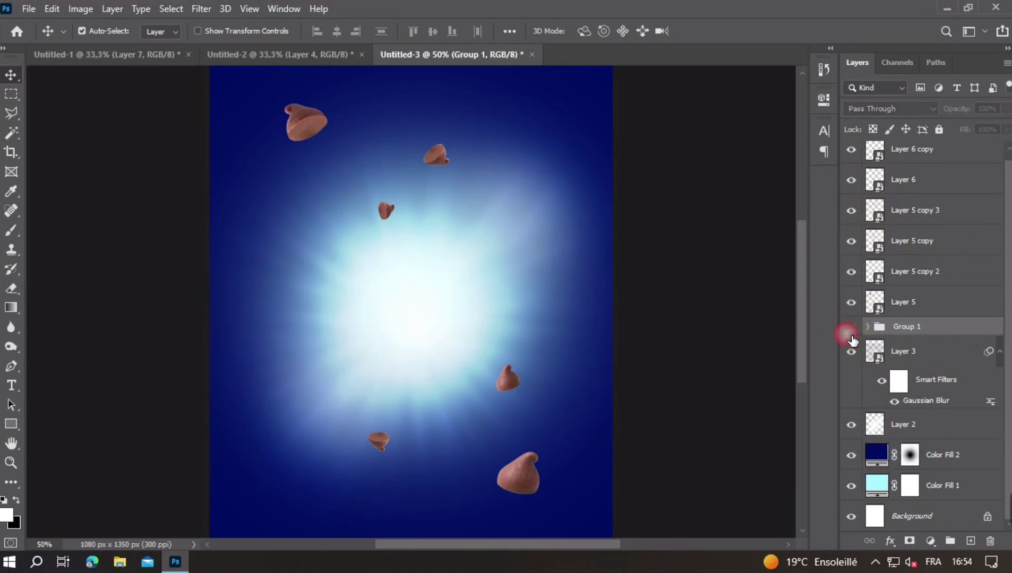
click(916, 327)
click(852, 324)
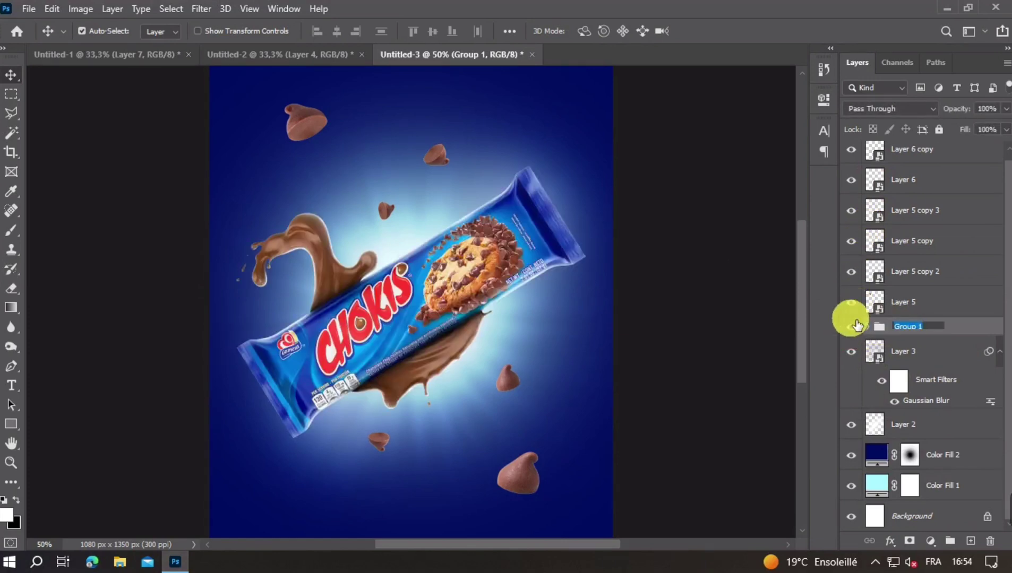
text(1)
scroll(892, 202, up, 1)
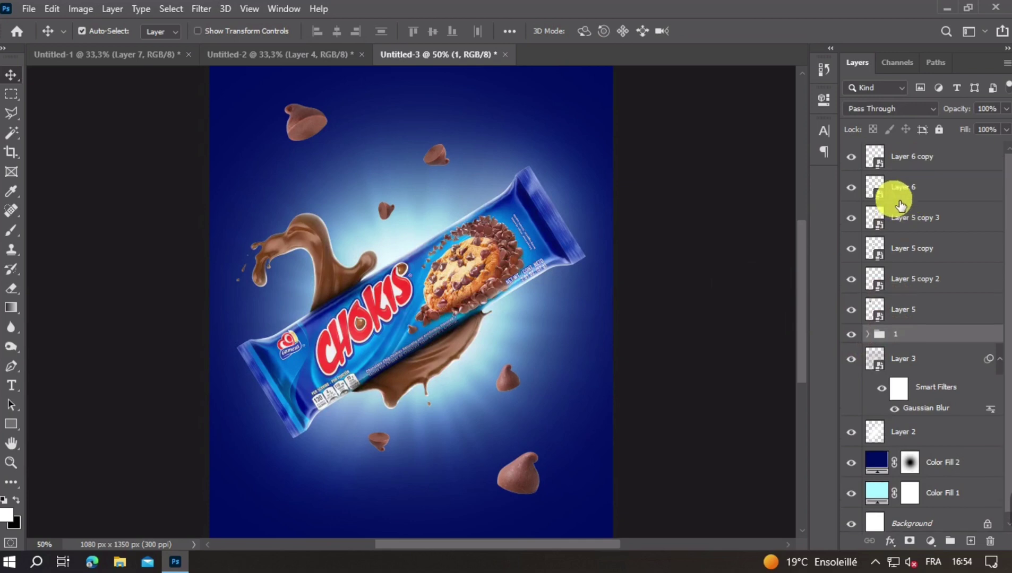
click(304, 128)
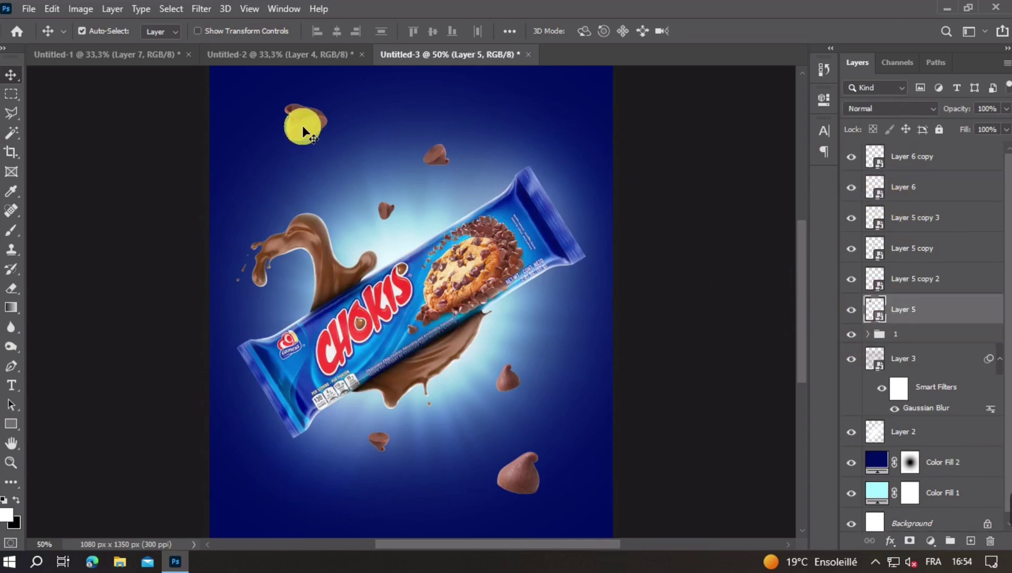
Add a white Solid Color fill clipped to Layer 5 with an inverted black mask.
click(931, 541)
click(927, 273)
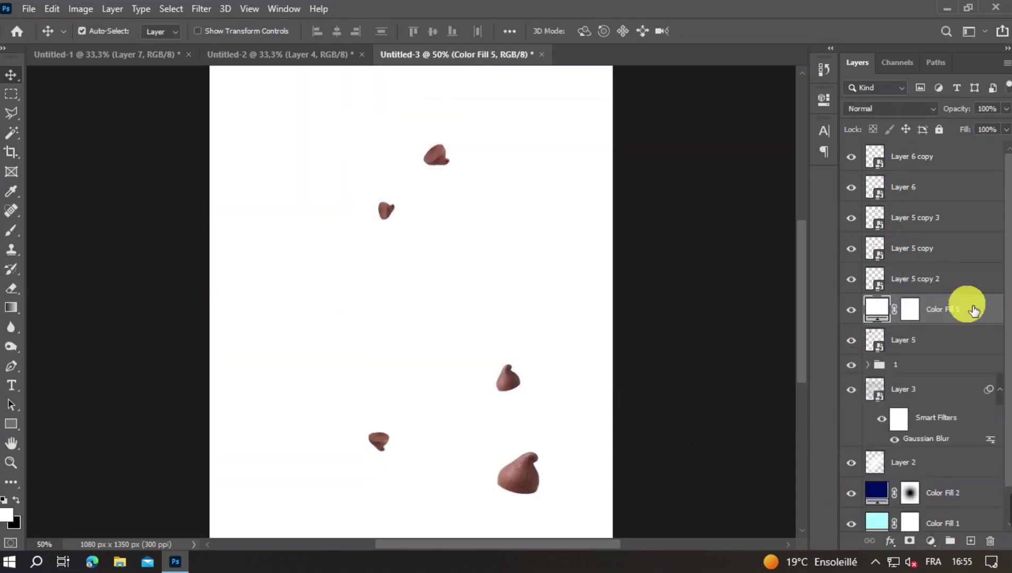
key(ctrl+alt+g)
key(ctrl+i)
key(b)
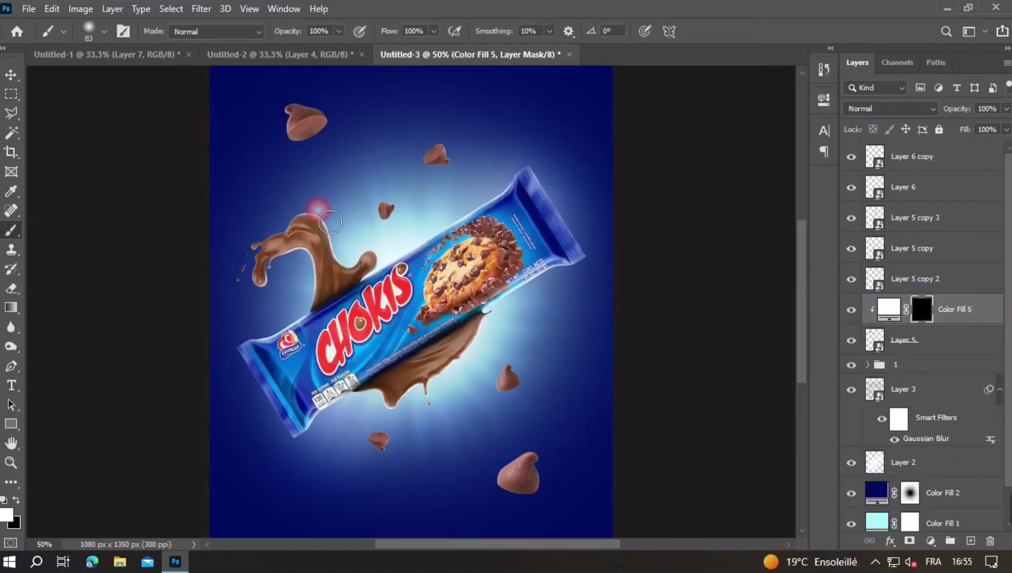
scroll(318, 133, up, 5)
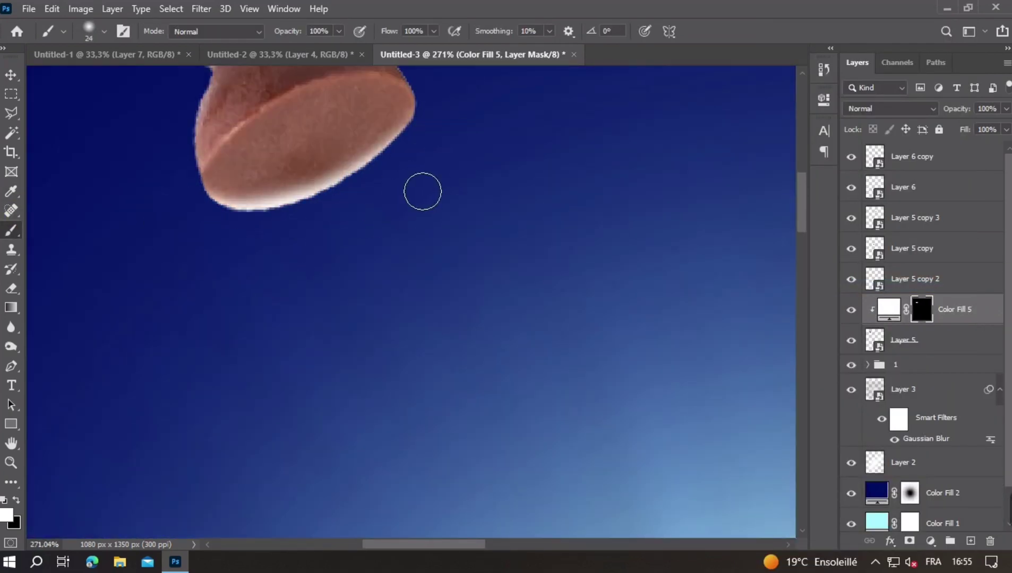
scroll(478, 284, down, 4)
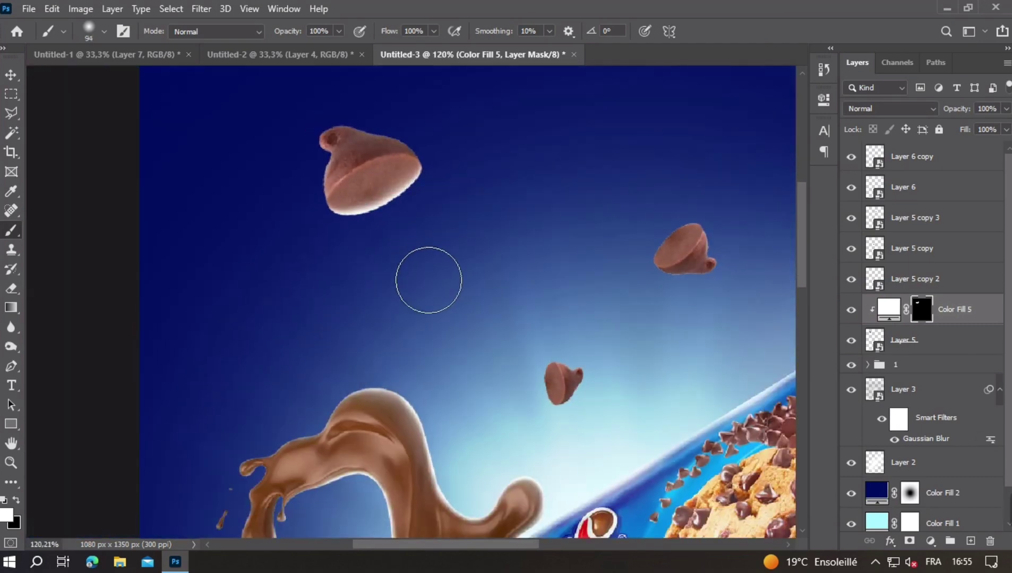
scroll(429, 280, down, 3)
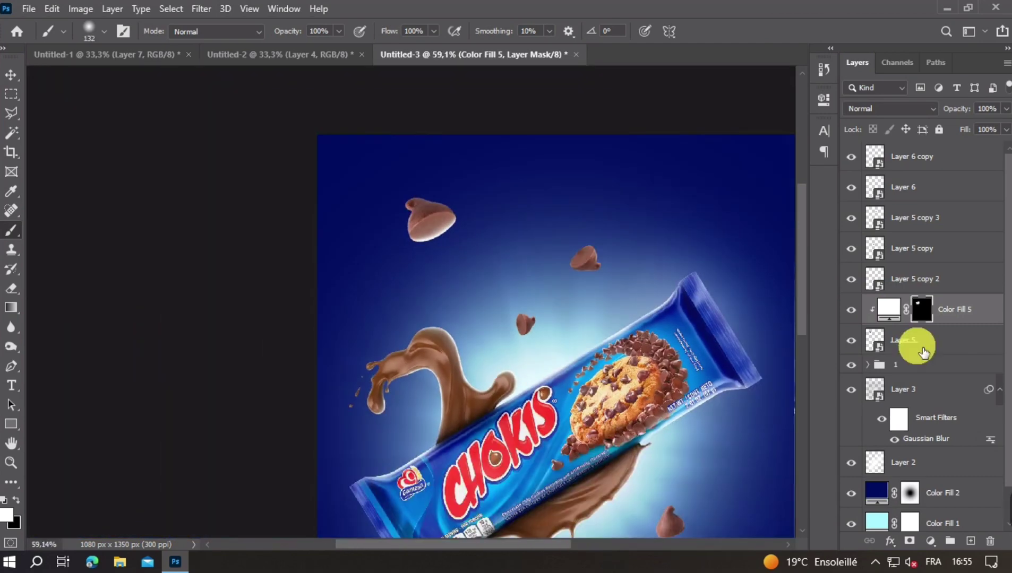
Add a clipped, black-masked Levels to the chip and paint it onto its edge.
click(930, 541)
click(892, 341)
key(ctrl+alt+g)
key(ctrl+i)
scroll(447, 195, up, 2)
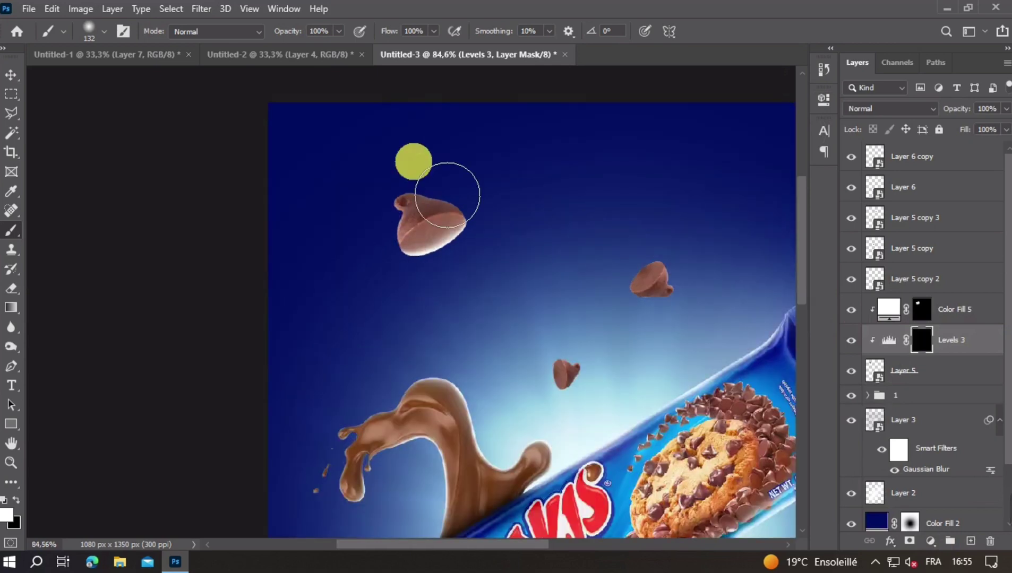
click(443, 164)
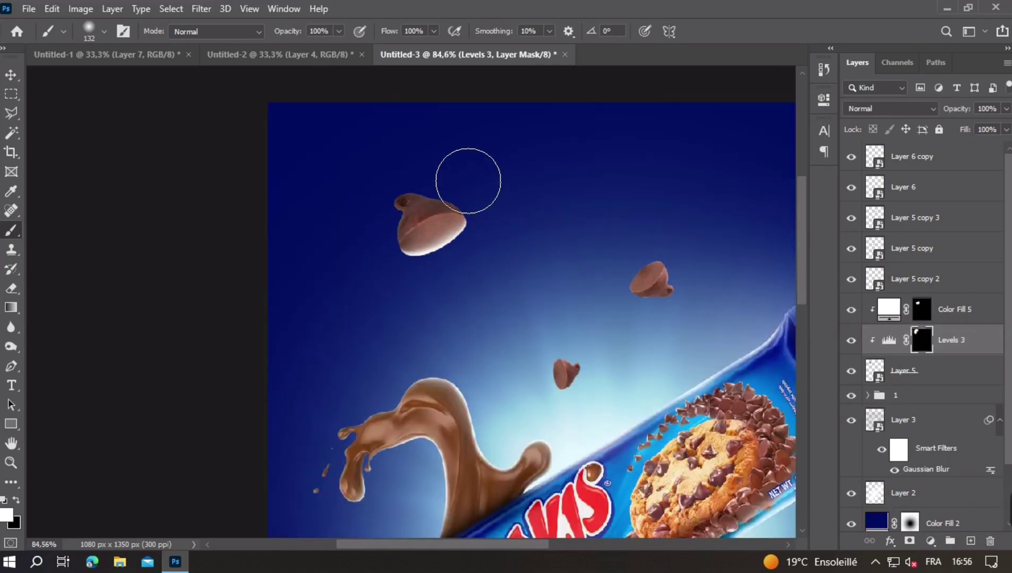
scroll(468, 180, down, 3)
scroll(368, 196, up, 4)
scroll(312, 185, down, 2)
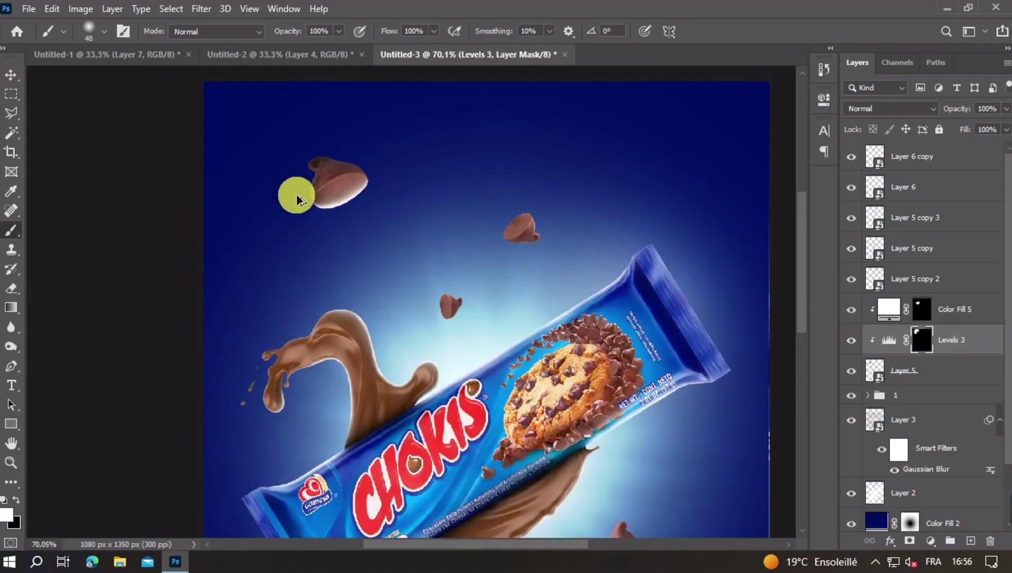
Stretch the white highlight fill over the chip and apply Motion Blur to Layer 5.
key(v)
click(876, 310)
key(ctrl+t)
drag(357, 160, 357, 163)
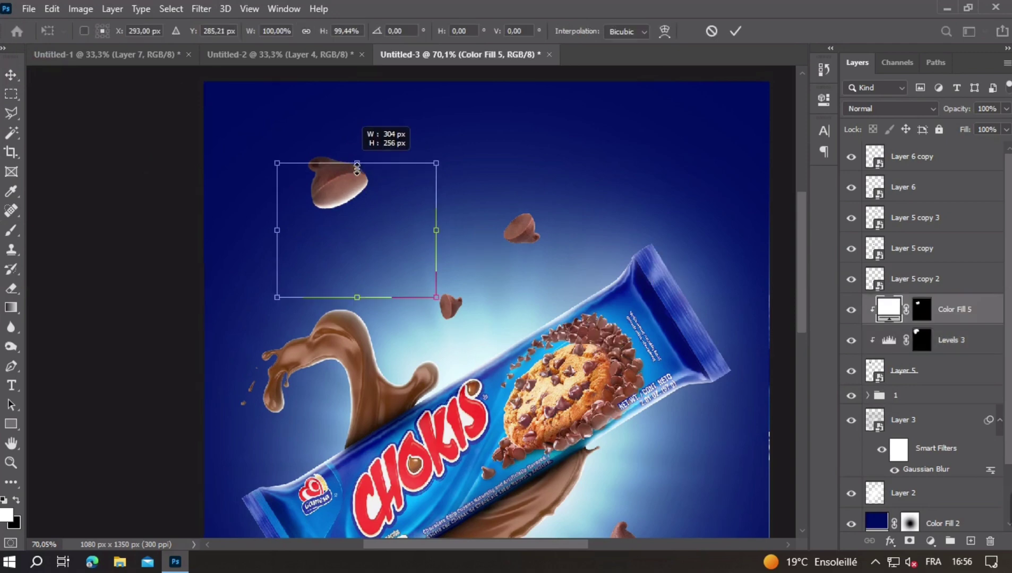
click(902, 370)
click(202, 9)
click(420, 263)
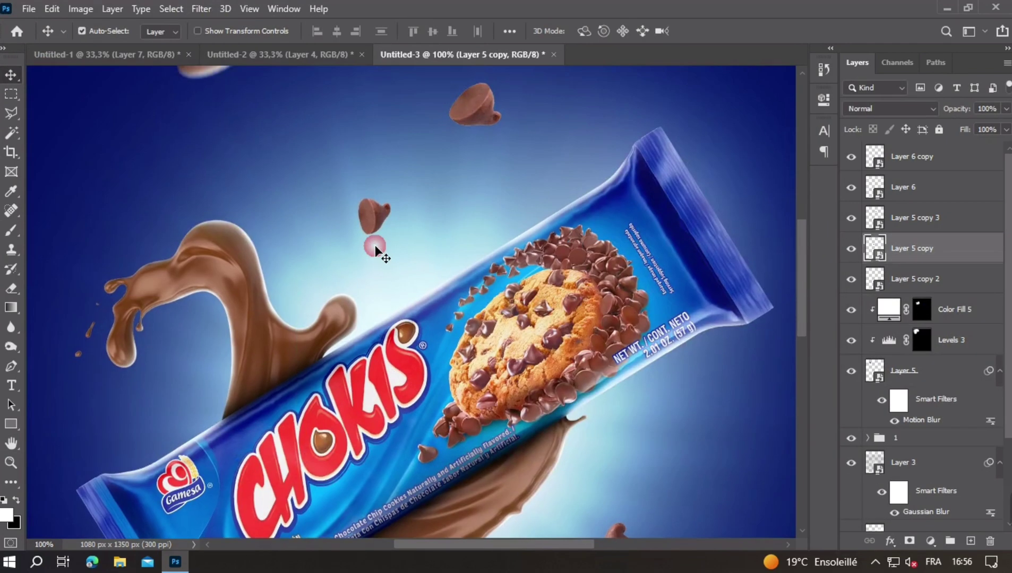
Black-mask Color Fill 6 on Layer 5 copy and paint a white highlight along the chip's edge.
key(ctrl+i)
key(b)
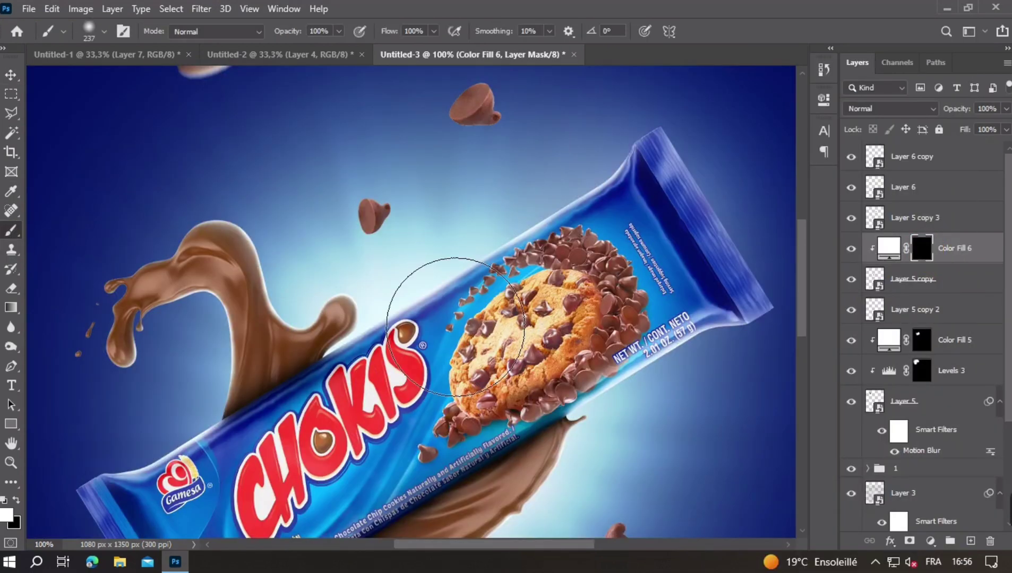
scroll(430, 294, up, 2)
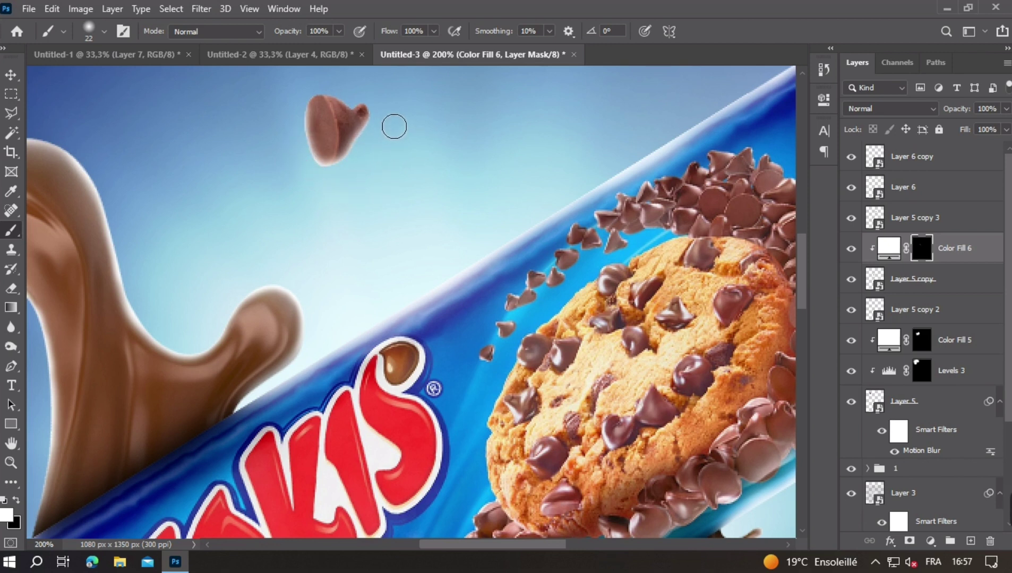
click(382, 113)
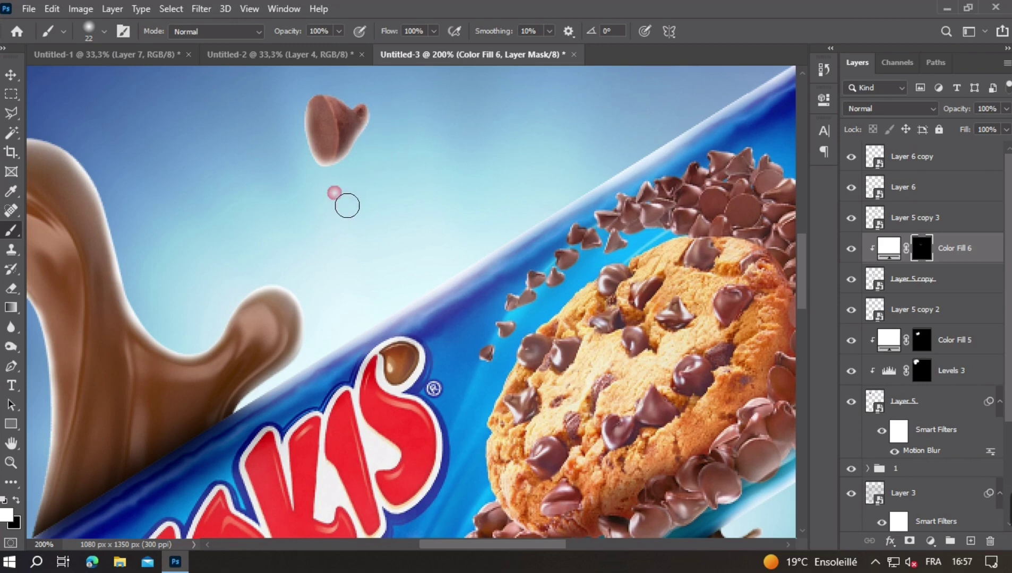
scroll(347, 206, down, 3)
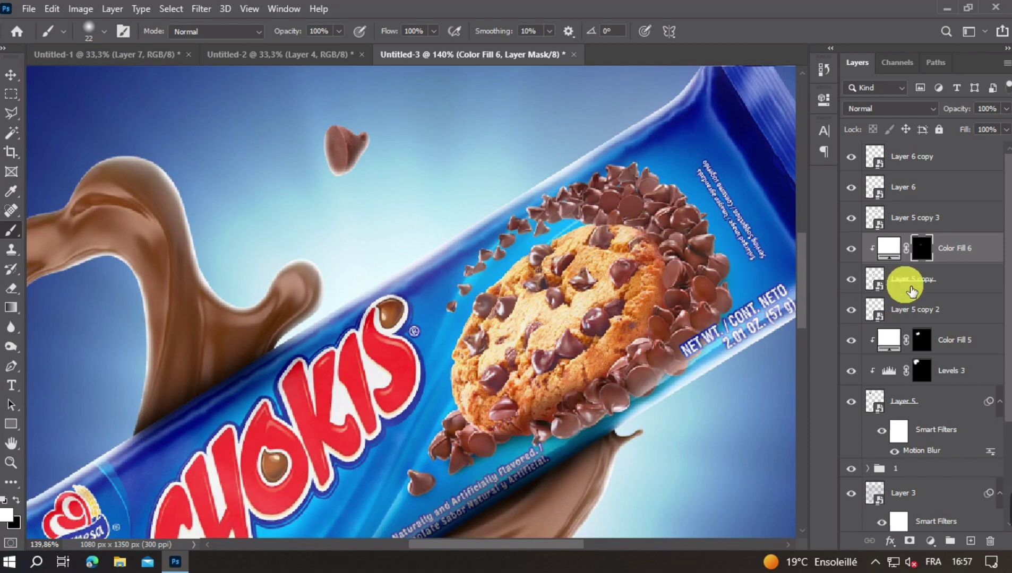
click(924, 279)
Add a Levels with output white at 97 to the chip and invert its mask.
click(930, 541)
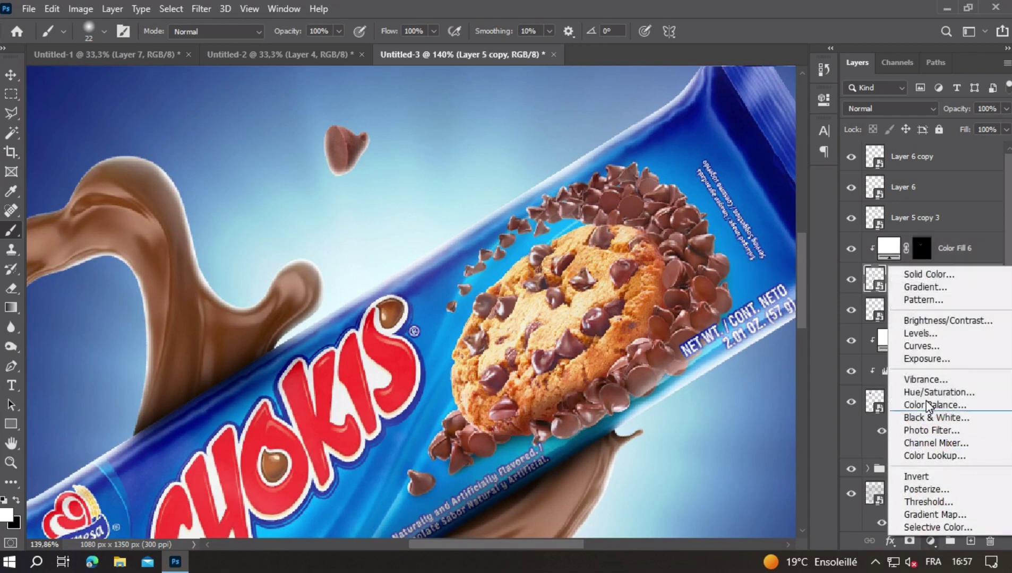
click(928, 333)
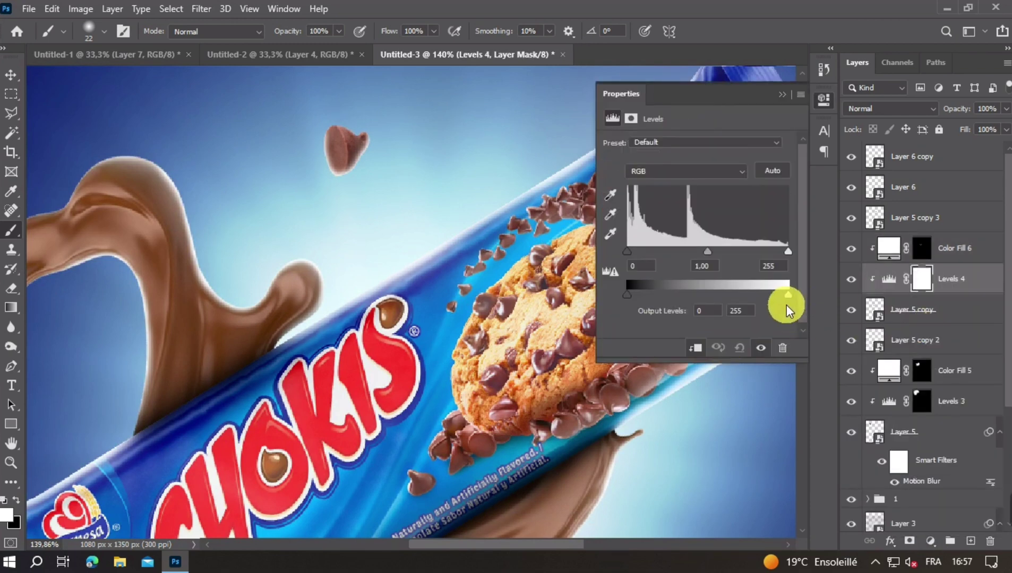
drag(789, 295, 689, 295)
click(774, 153)
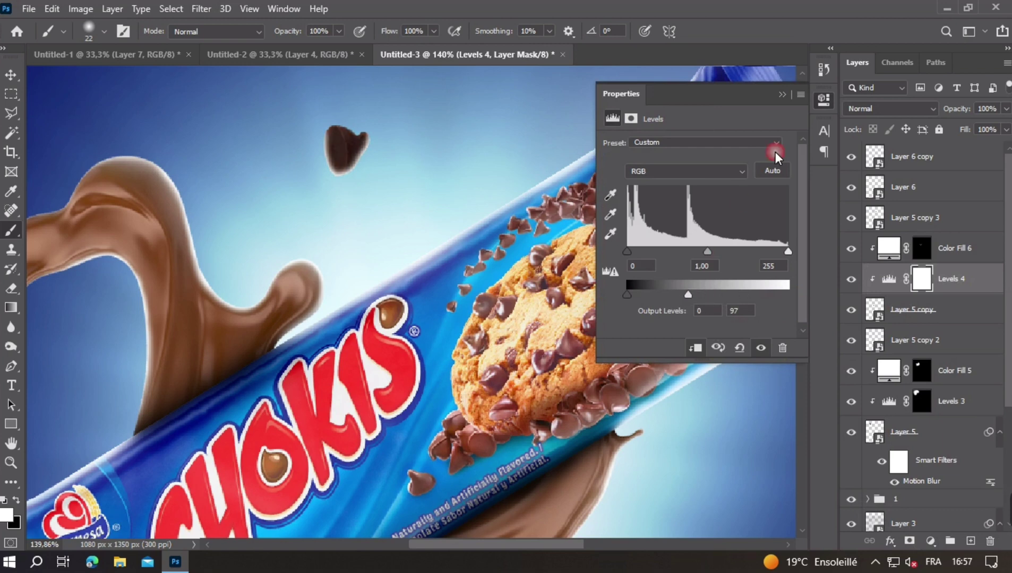
click(781, 100)
key(ctrl+i)
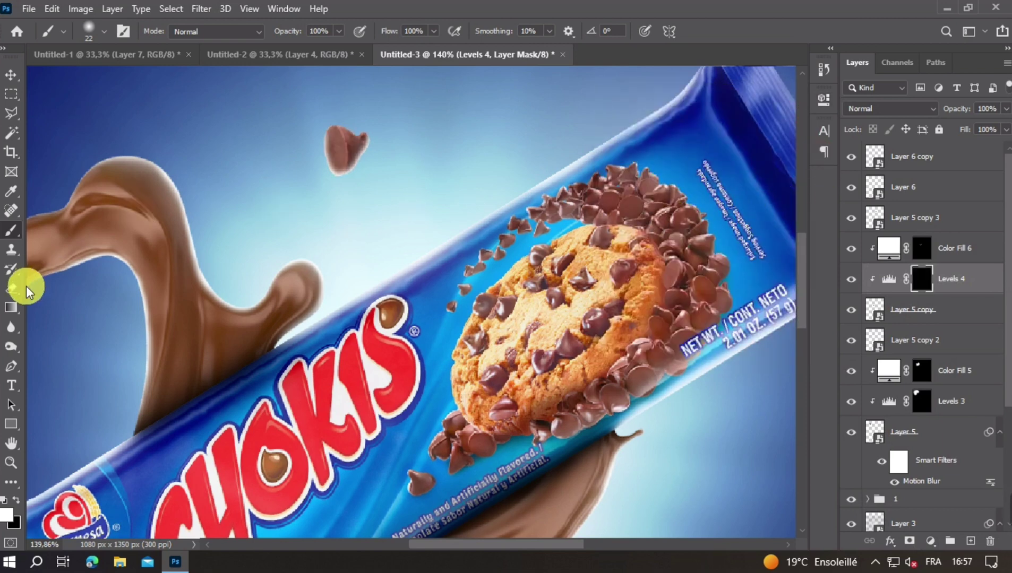
Paint the darkening onto the chip's shadow side with an 86 px soft brush.
drag(378, 107, 391, 110)
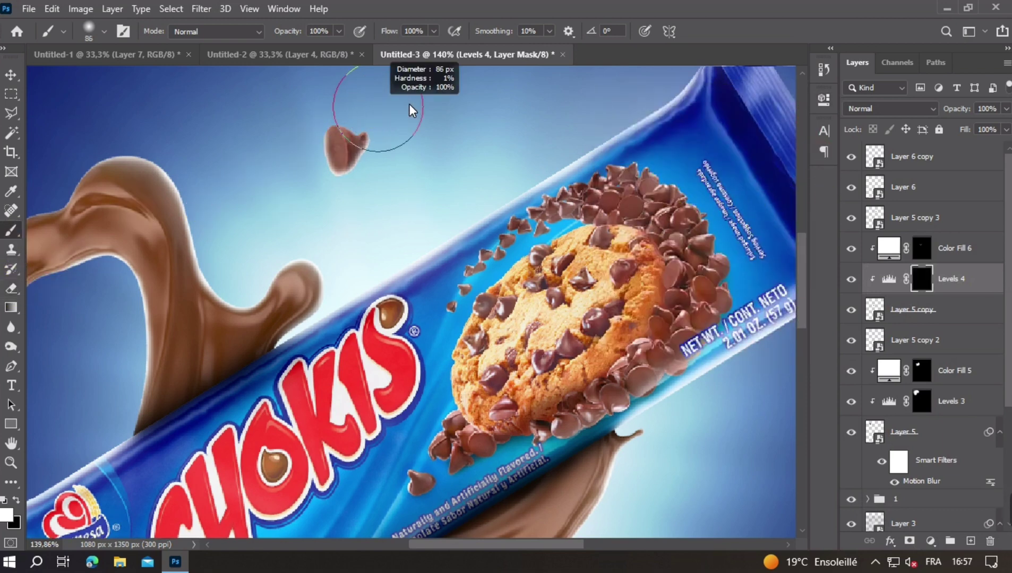
scroll(398, 204, up, 3)
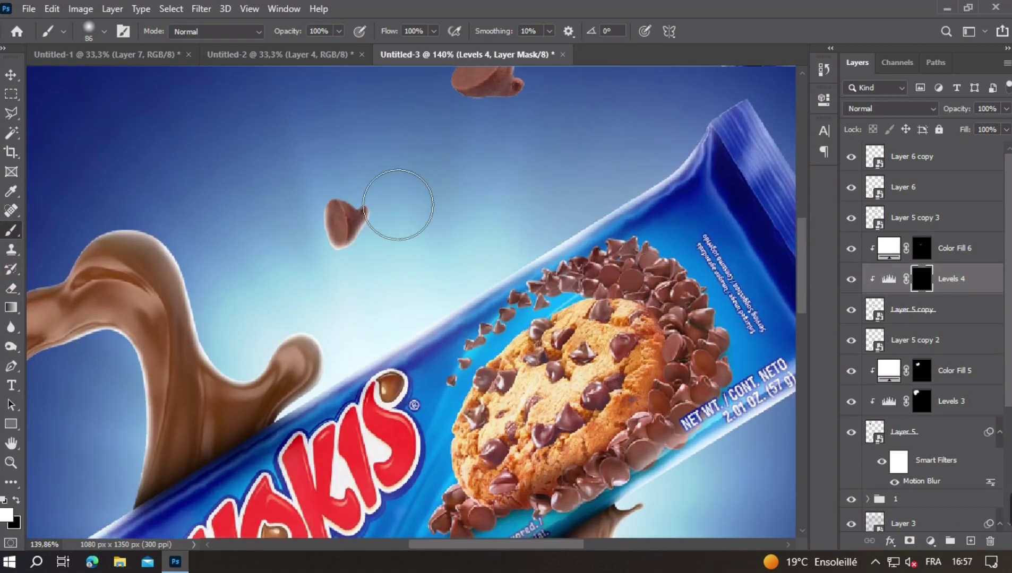
click(380, 192)
scroll(447, 216, down, 2)
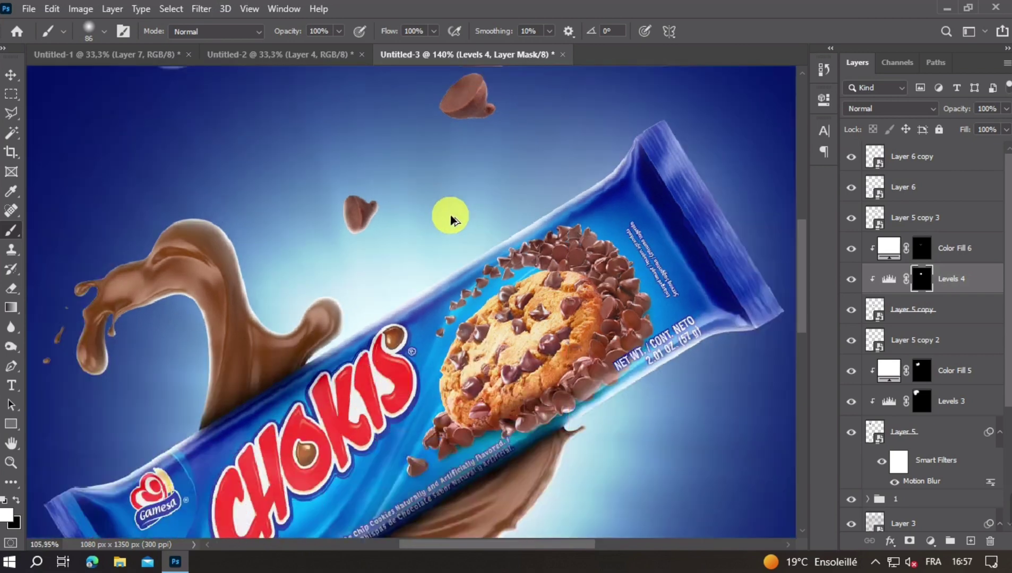
scroll(470, 226, down, 2)
scroll(495, 230, down, 1)
scroll(495, 229, down, 1)
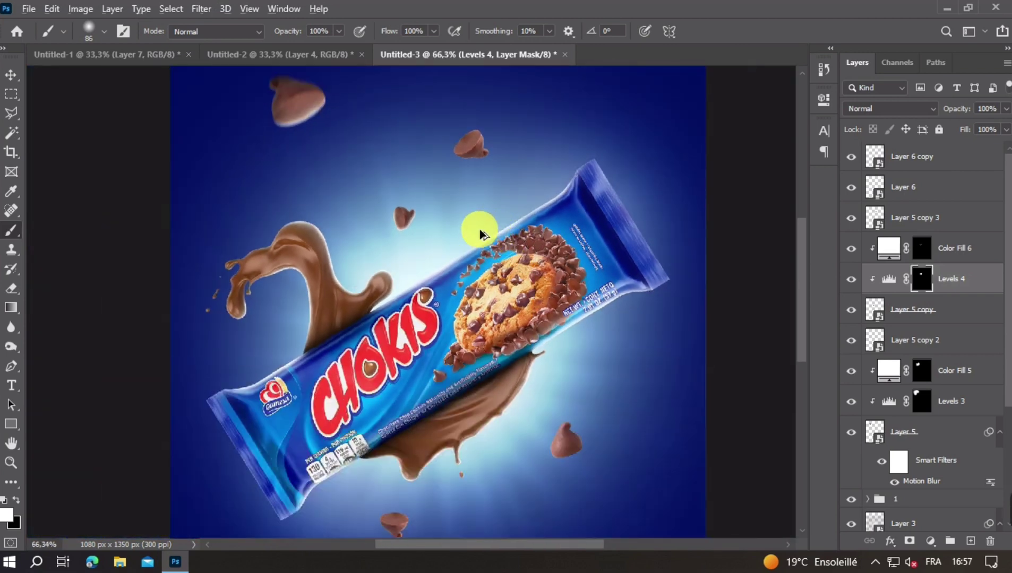
scroll(478, 229, up, 3)
Give the chip's white highlight fill a black mask for painting.
click(934, 256)
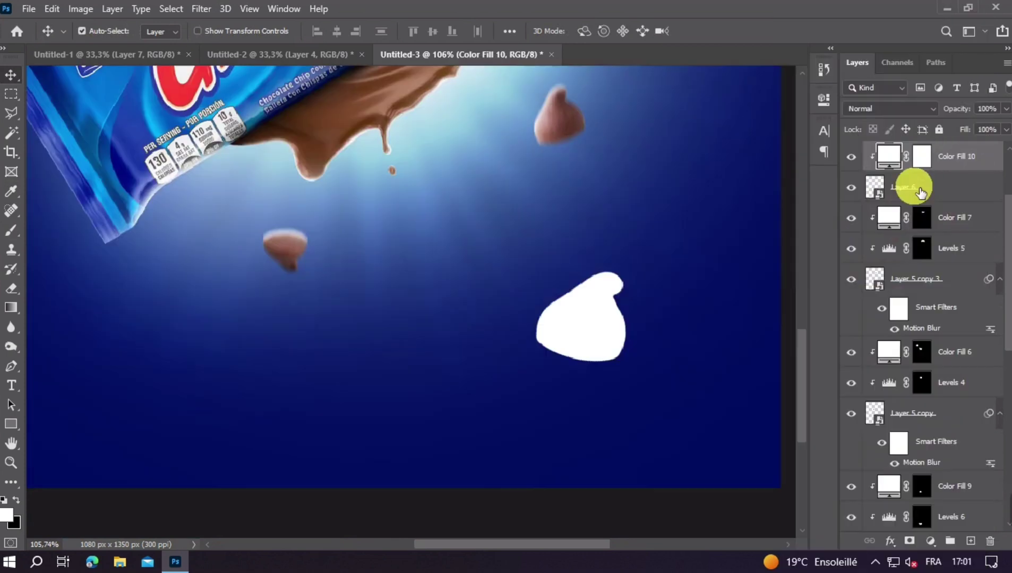
click(922, 156)
key(ctrl+i)
key(b)
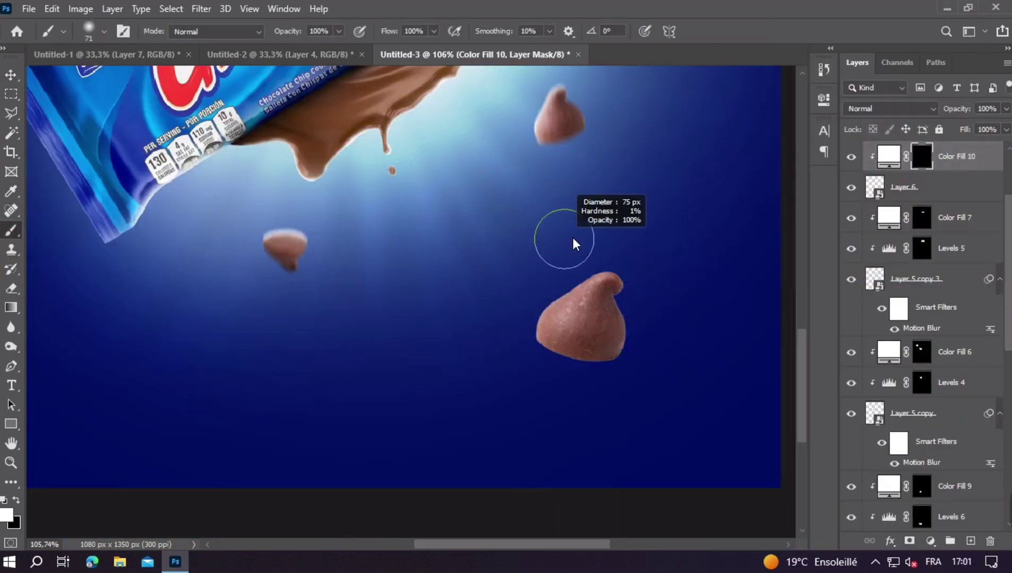
key(v)
Apply Motion Blur to the large lower chip on Layer 6.
key(alt+bracketleft)
click(201, 9)
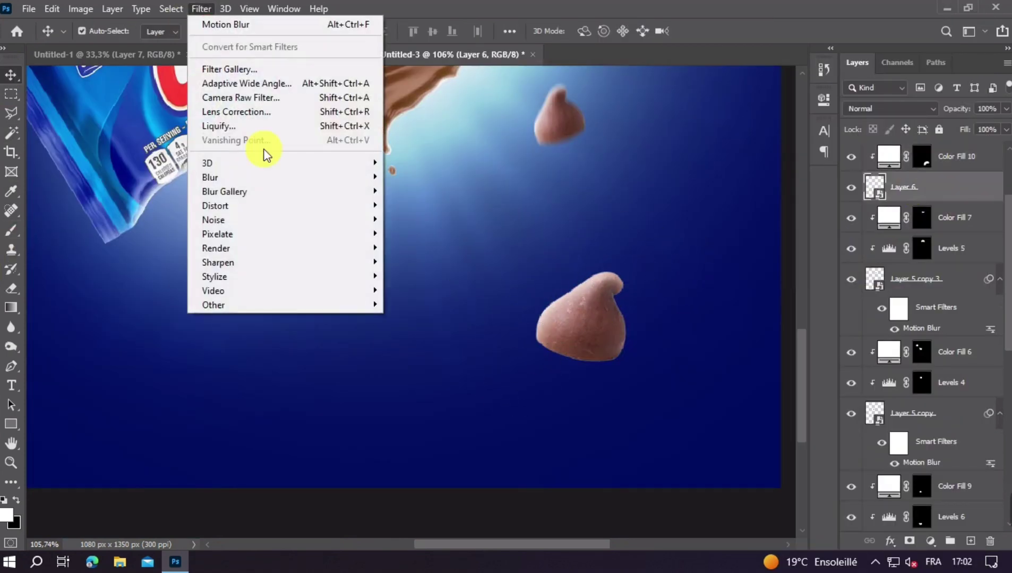
click(287, 20)
key(Return)
click(930, 541)
Add a clipped, black-masked Levels 7 at output 53 and paint it onto the chip's edge.
click(920, 339)
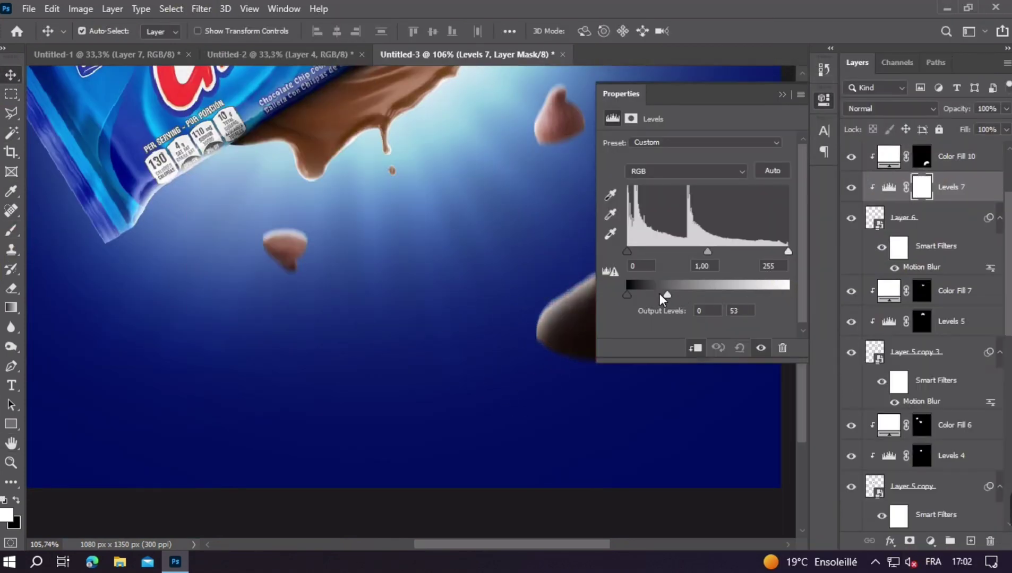
key(ctrl+alt+g)
key(ctrl+i)
key(b)
drag(604, 455, 741, 406)
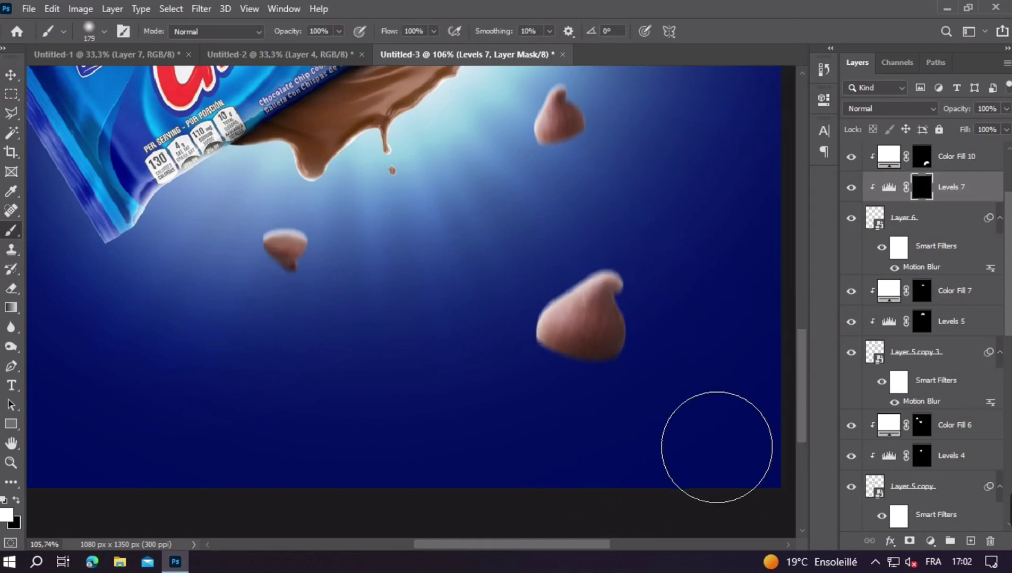
Select Color Fill 8 down to Layer 5 and group them with Ctrl+G.
scroll(454, 456, down, 5)
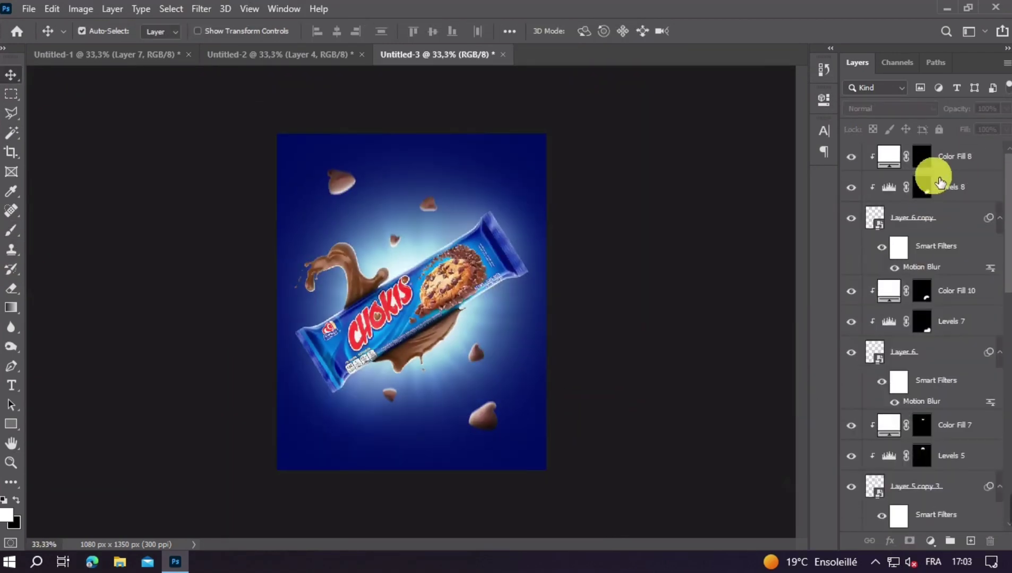
click(966, 167)
scroll(908, 287, down, 3)
scroll(903, 287, down, 3)
scroll(913, 294, down, 3)
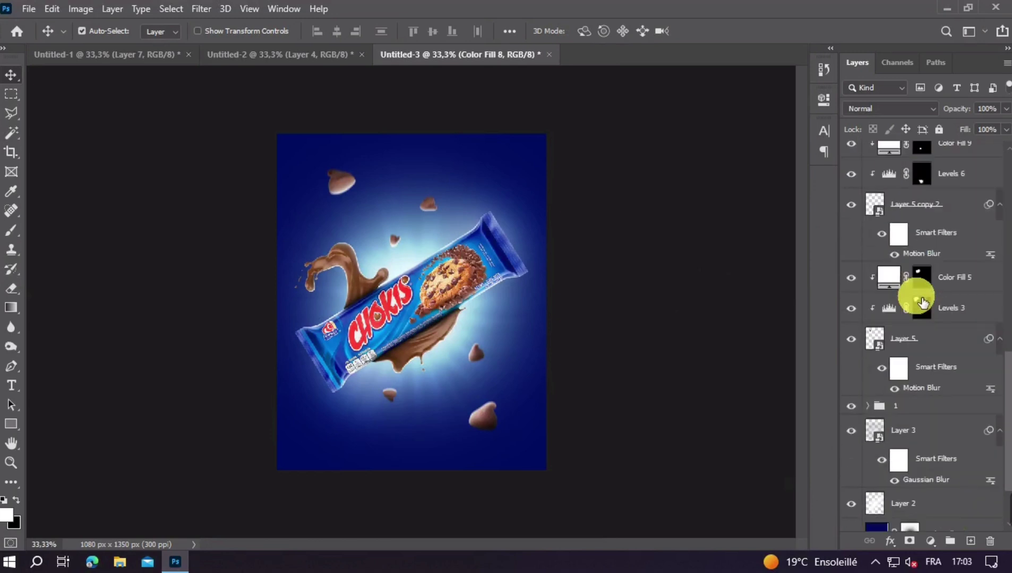
scroll(919, 347, down, 3)
scroll(919, 347, down, 1)
shift+click(932, 271)
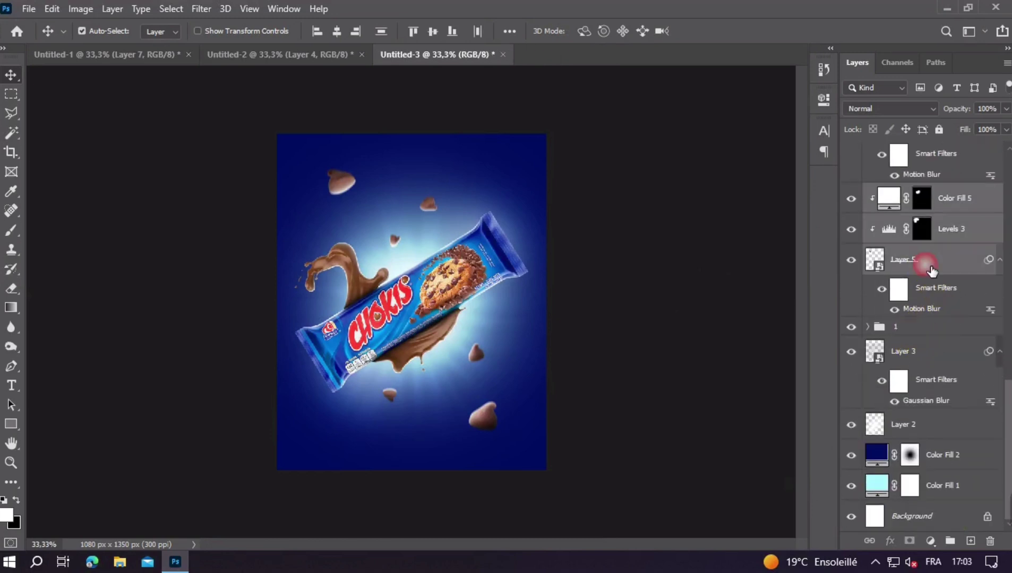
key(ctrl+g)
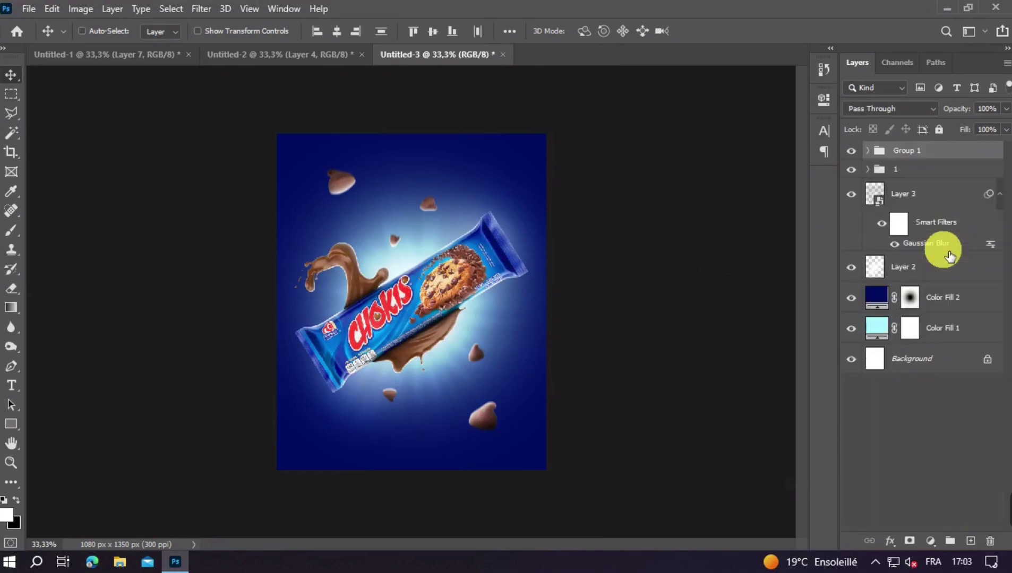
Check the new group's visibility, rename it 2, and zoom to 50%.
click(851, 152)
click(851, 151)
click(851, 151)
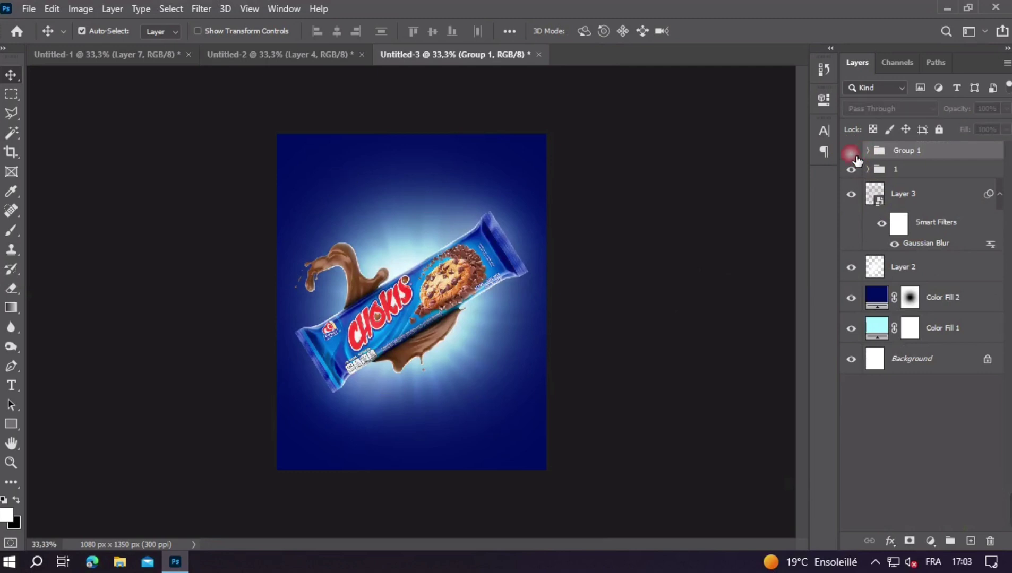
key(ctrl+minus)
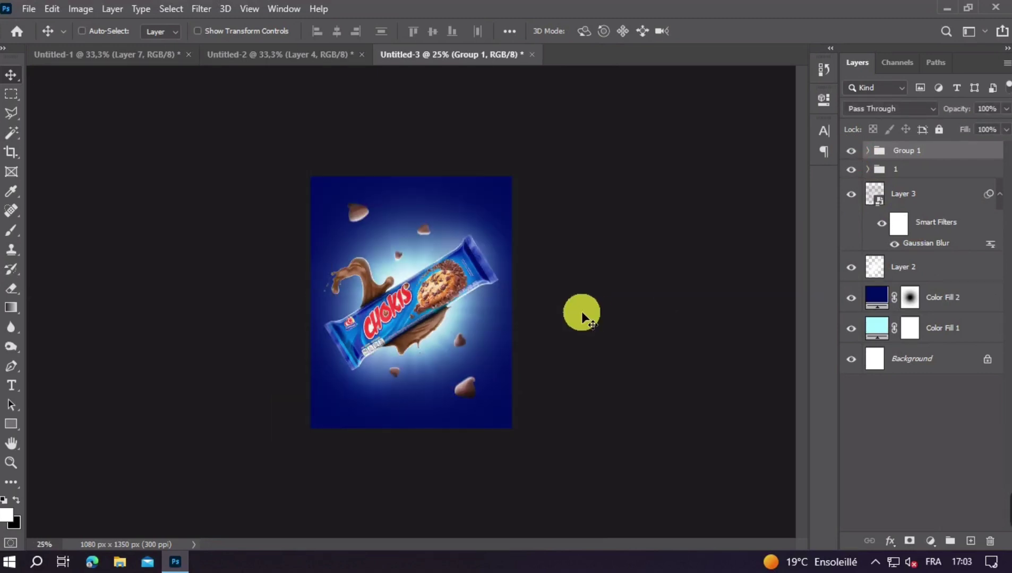
key(ctrl+plus)
drag(880, 171, 906, 160)
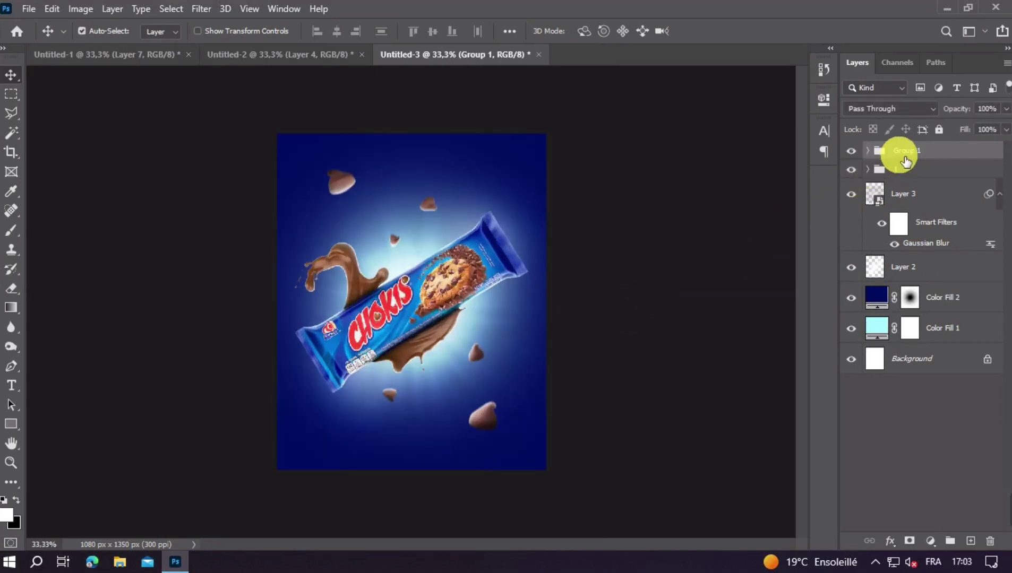
text(2)
key(Return)
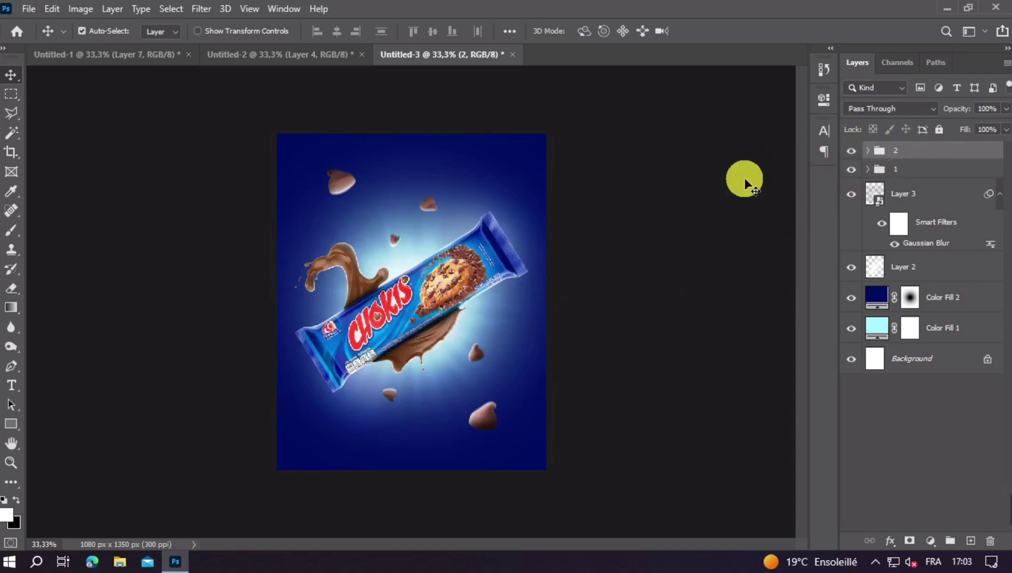
key(ctrl+plus)
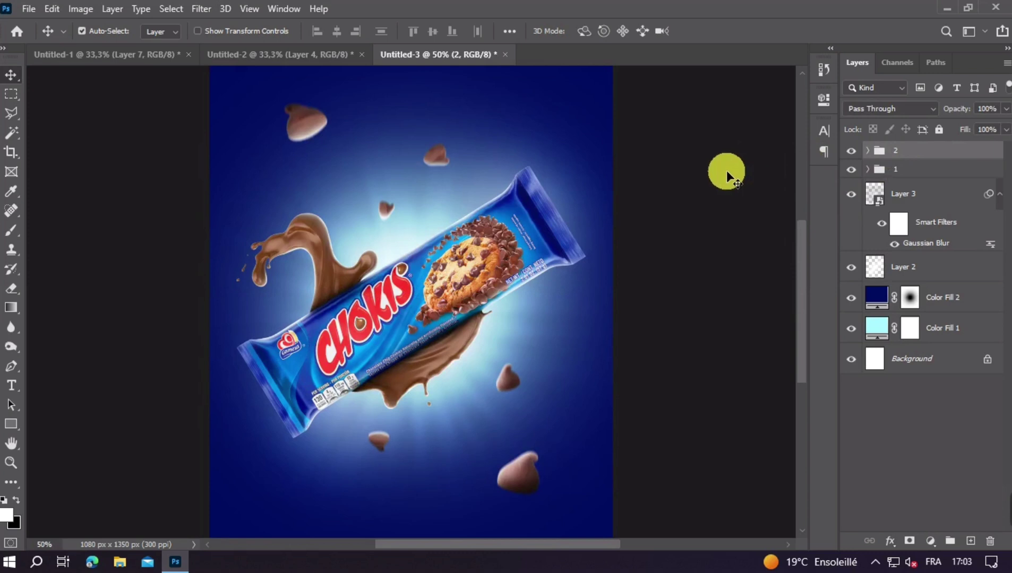
Bring the cookie from Untitled-2 to the lower left and add a clipped, black-masked white fill.
click(275, 56)
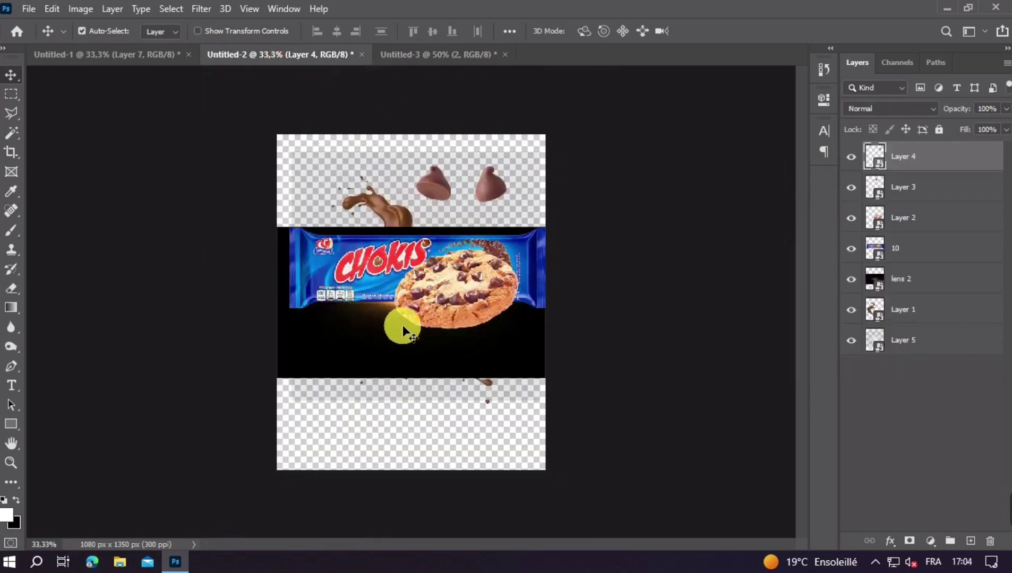
drag(447, 296, 443, 268)
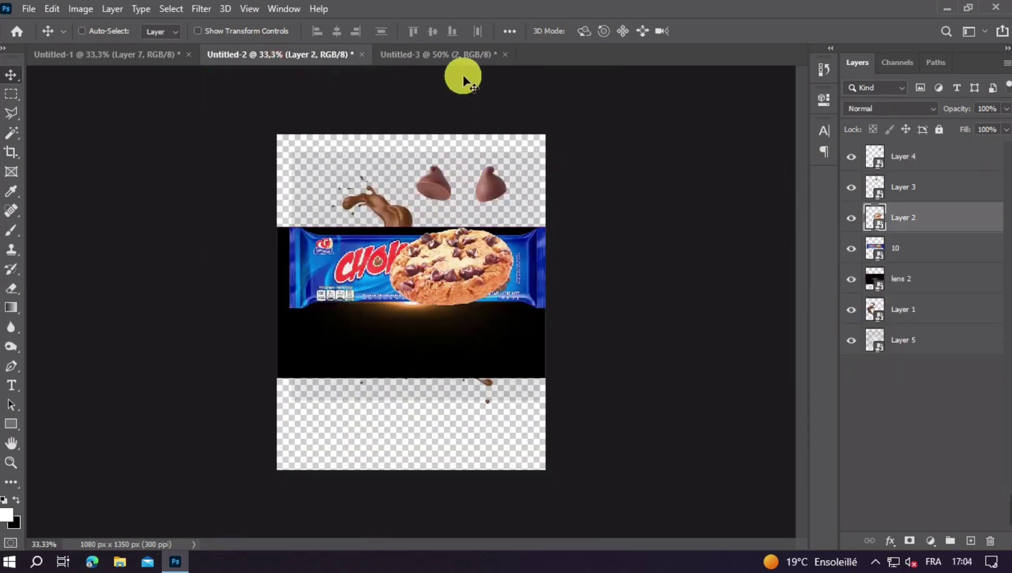
mouse_move(463, 75)
mouse_down()
mouse_move(404, 338)
mouse_move(303, 470)
mouse_up()
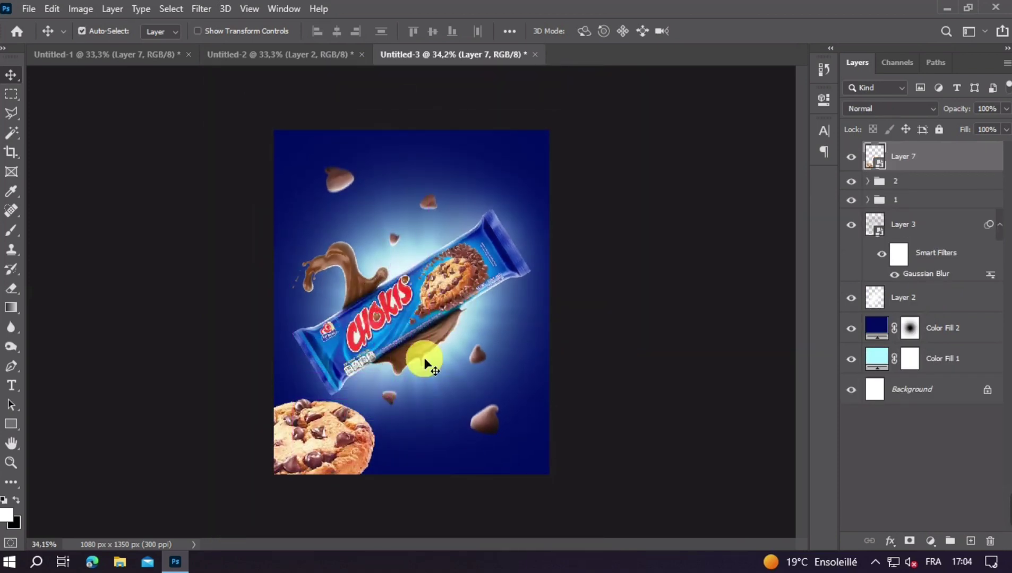
key(ctrl+alt+g)
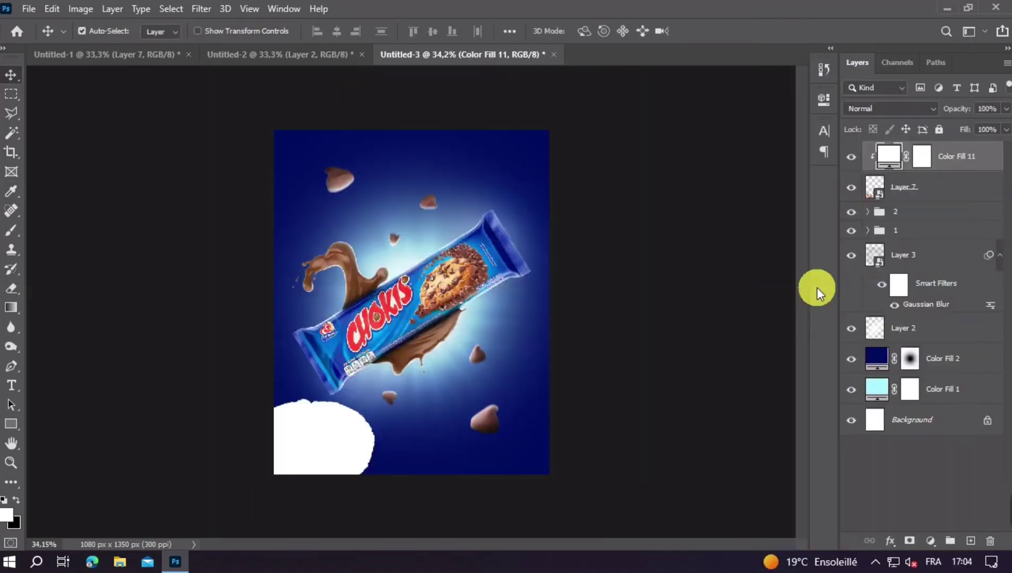
key(ctrl+i)
key(b)
Paint the white highlight onto the cookie's edge with an enlarged brush.
scroll(296, 314, up, 1)
scroll(316, 312, down, 1)
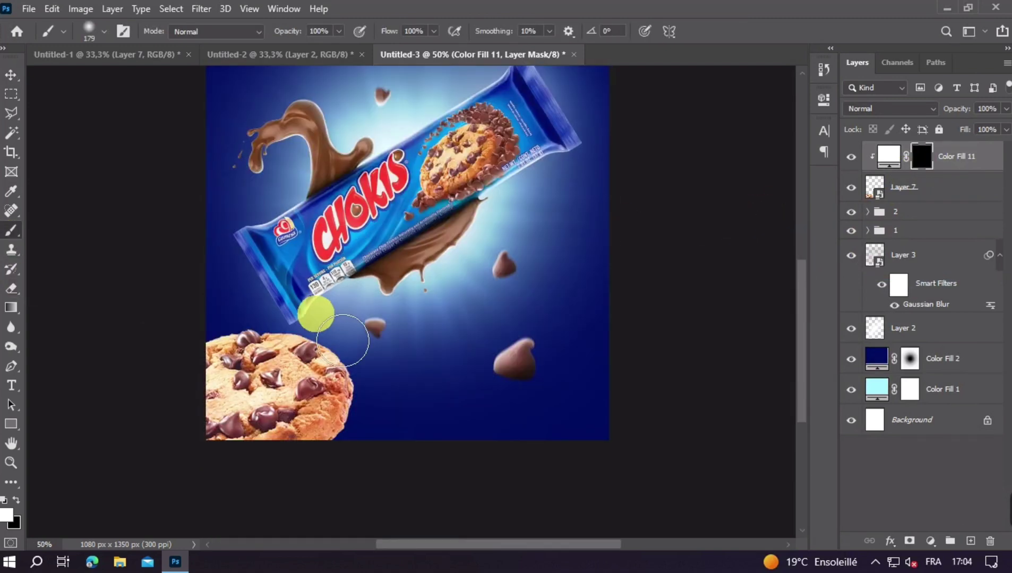
scroll(316, 316, up, 1)
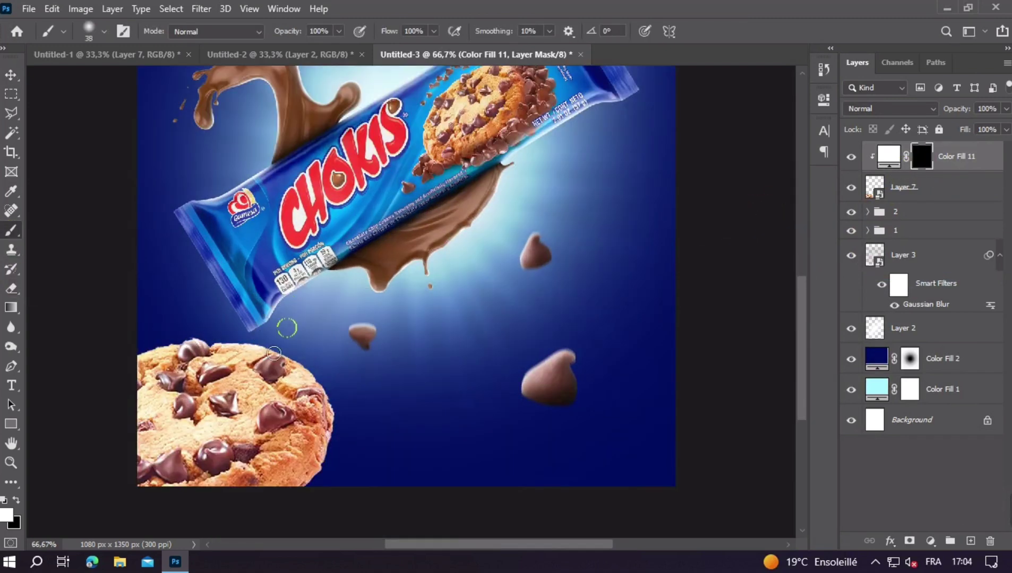
drag(321, 373, 361, 368)
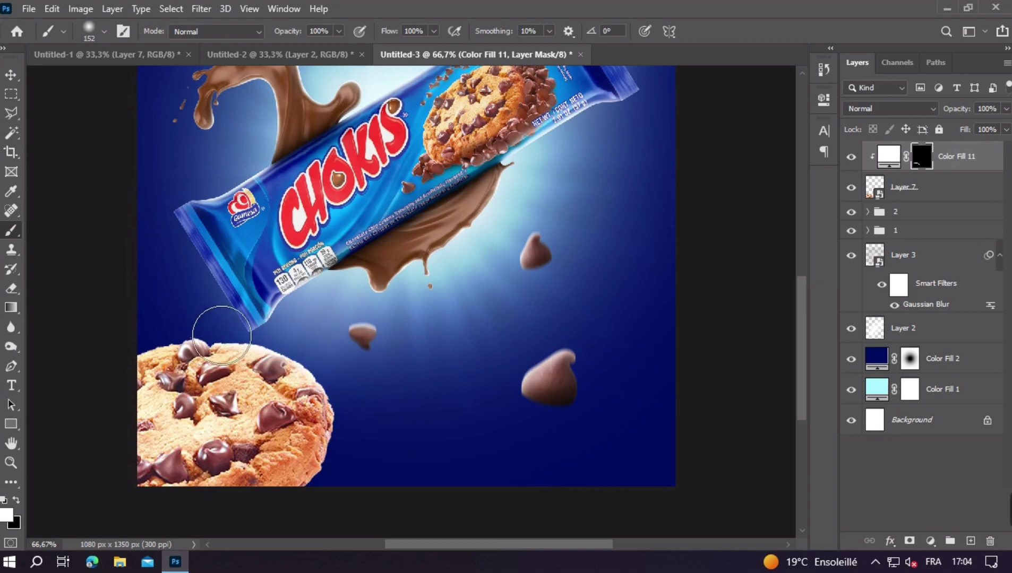
scroll(395, 372, down, 2)
click(11, 75)
scroll(414, 298, down, 1)
Add a darkening Levels with lowered output for the cookie and invert its mask.
click(931, 541)
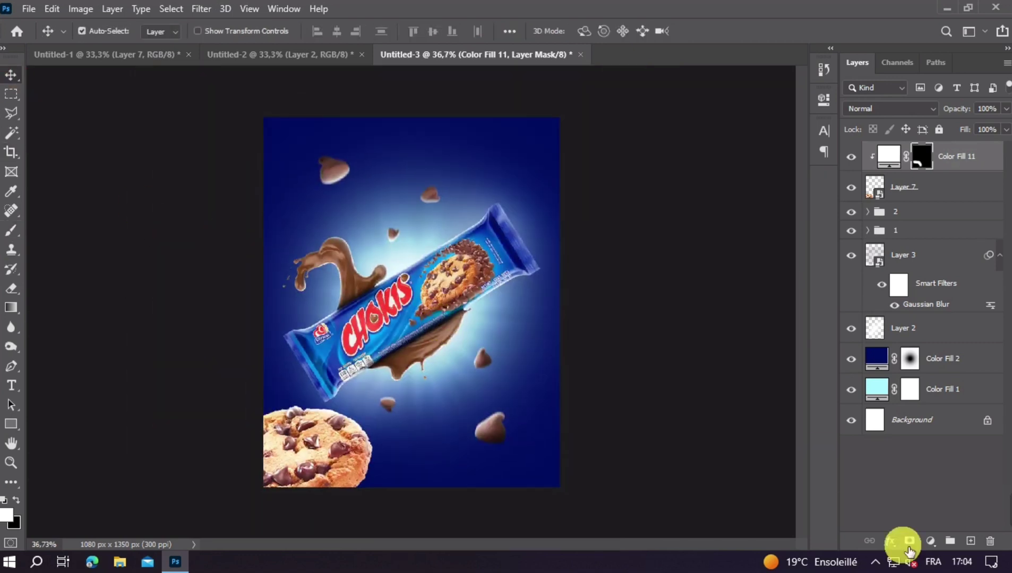
click(924, 339)
drag(779, 304, 660, 297)
click(759, 113)
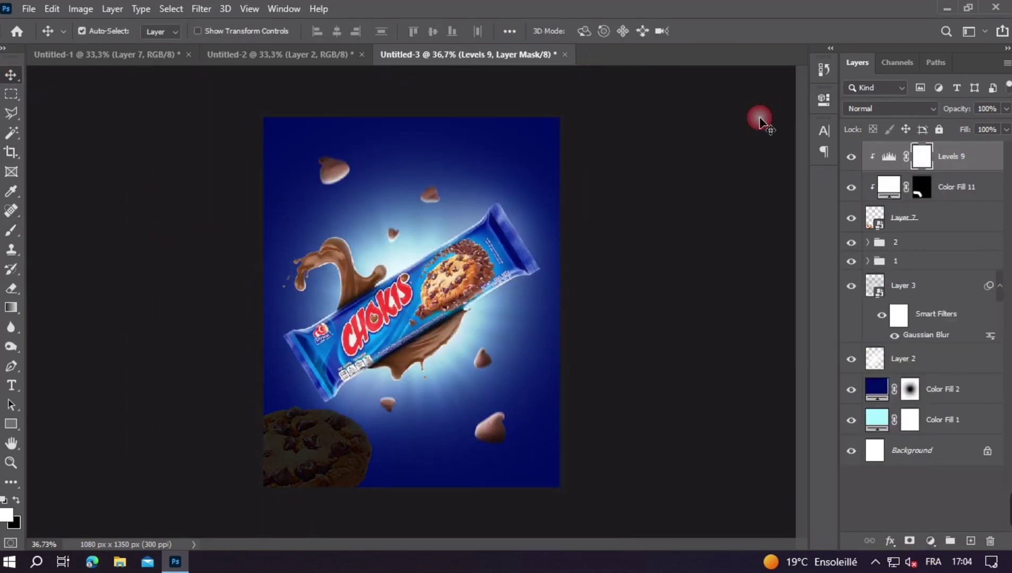
key(ctrl+i)
click(12, 232)
Paint the Levels darkening onto the cookie's lower edge.
key(ctrl+minus)
key(ctrl+minus)
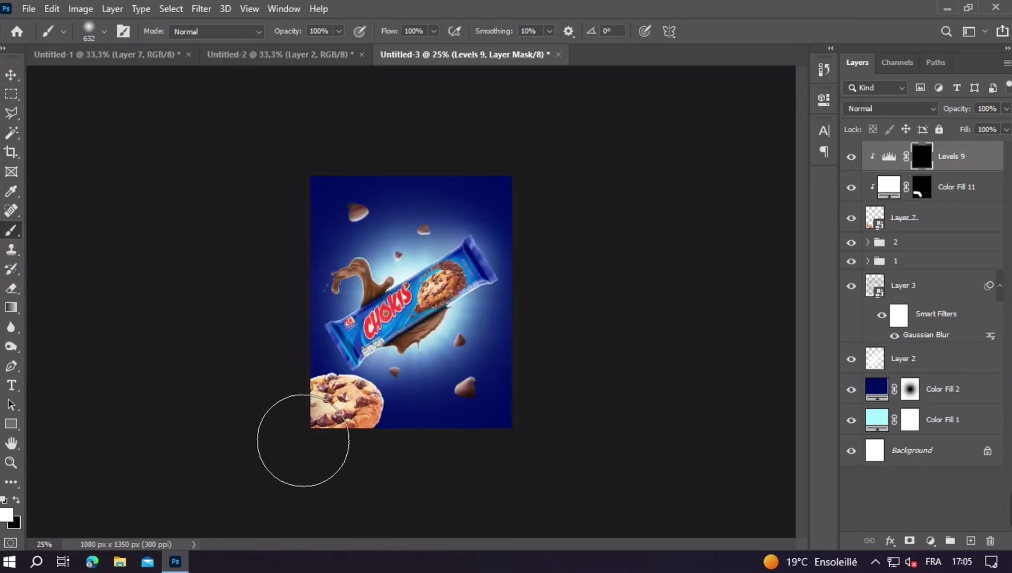
drag(475, 461, 522, 508)
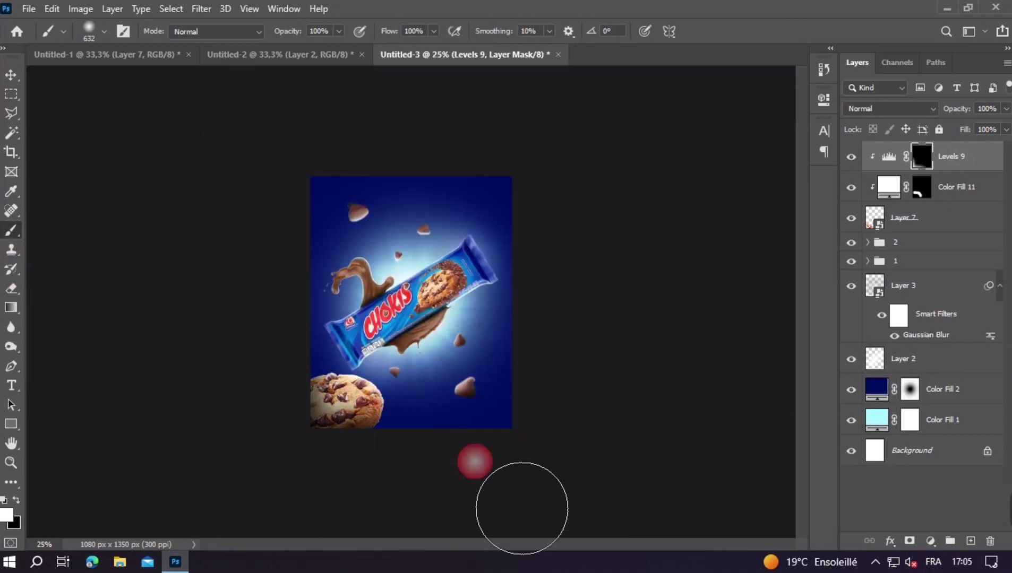
key(ctrl+plus)
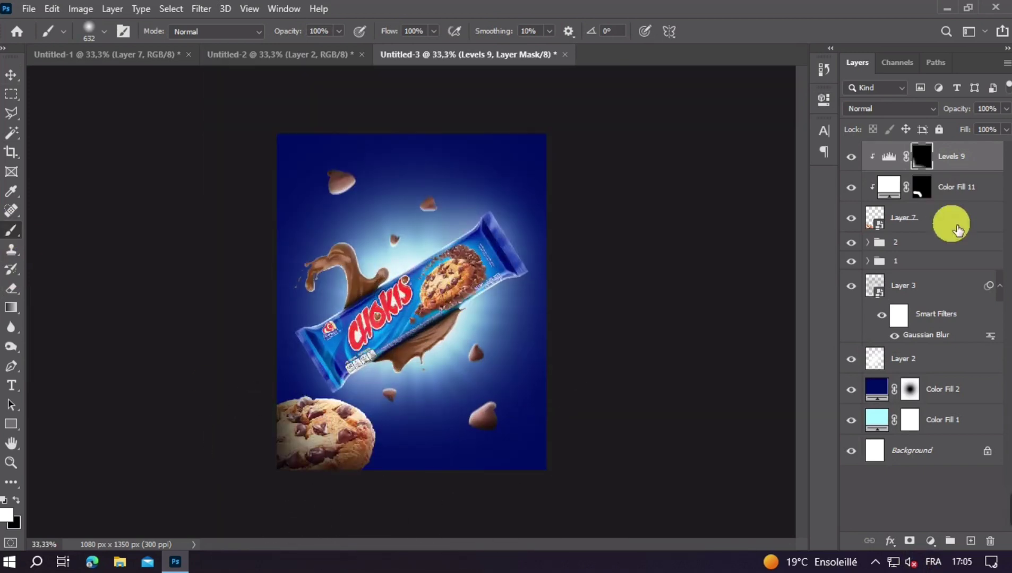
click(857, 221)
Apply a 90° Motion Blur with 20-pixel distance to the lower-left cookie on Layer 7.
click(201, 8)
mouse_move(238, 177)
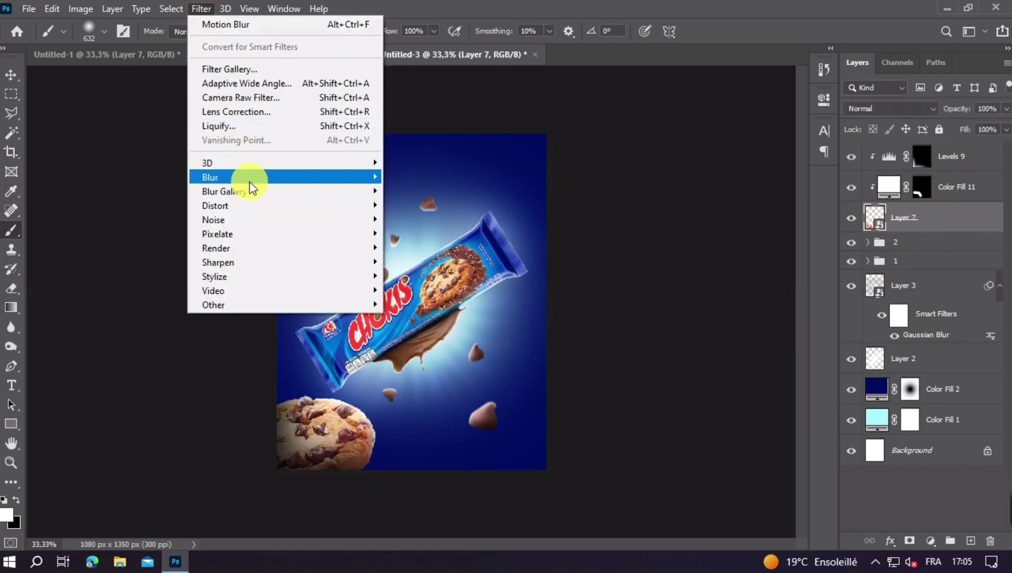
click(420, 262)
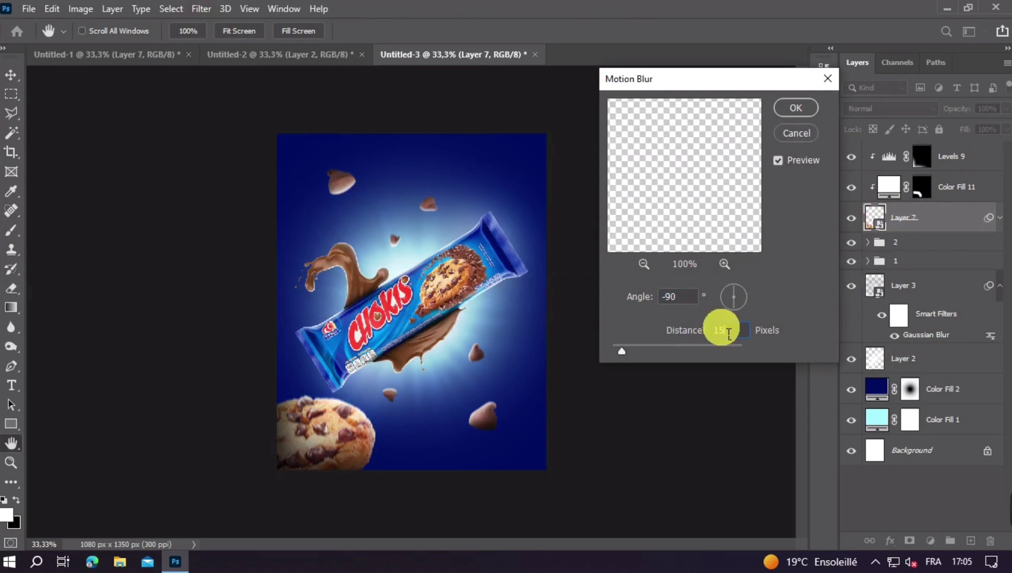
drag(754, 329, 744, 332)
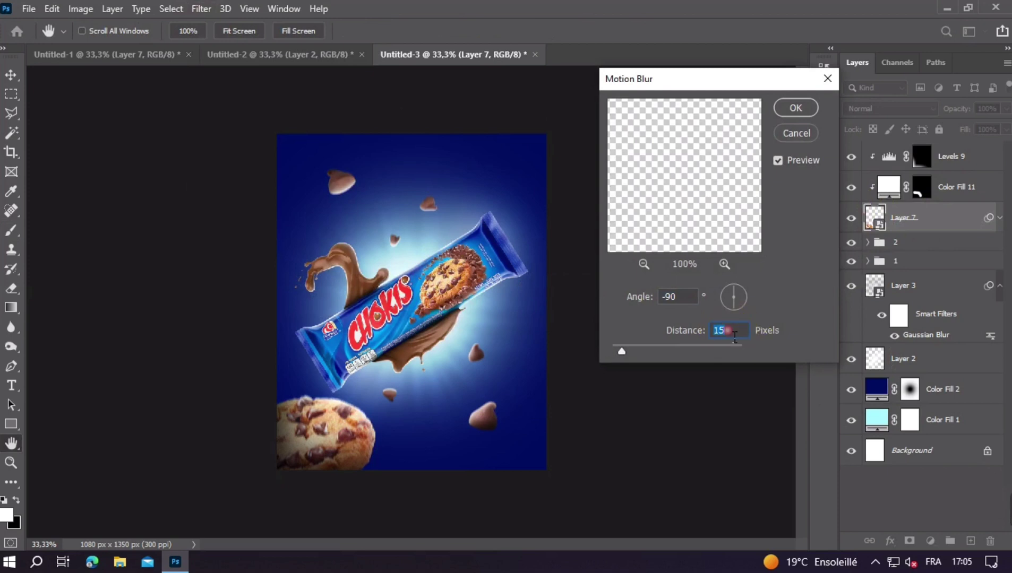
text(20)
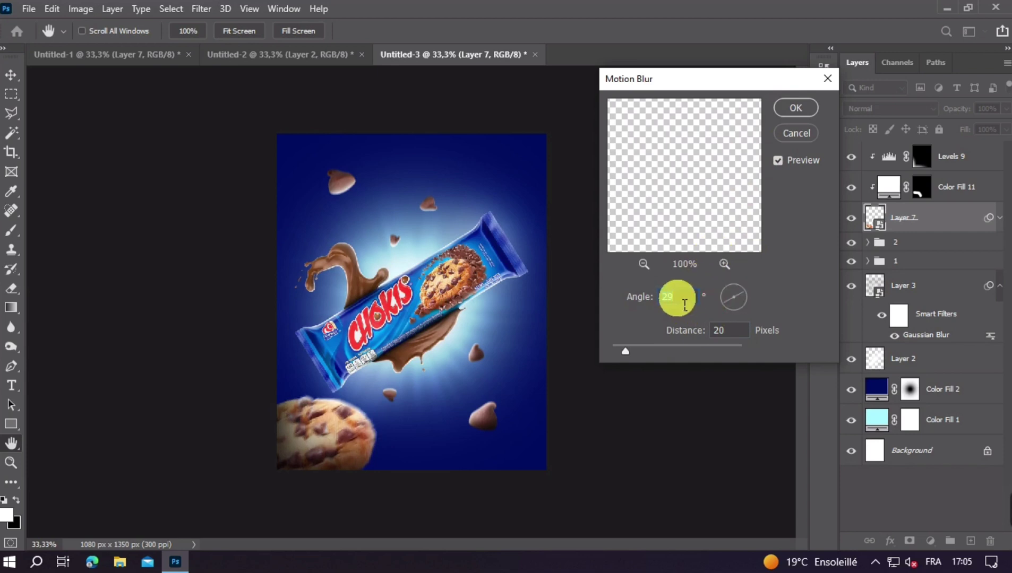
text(90)
click(678, 299)
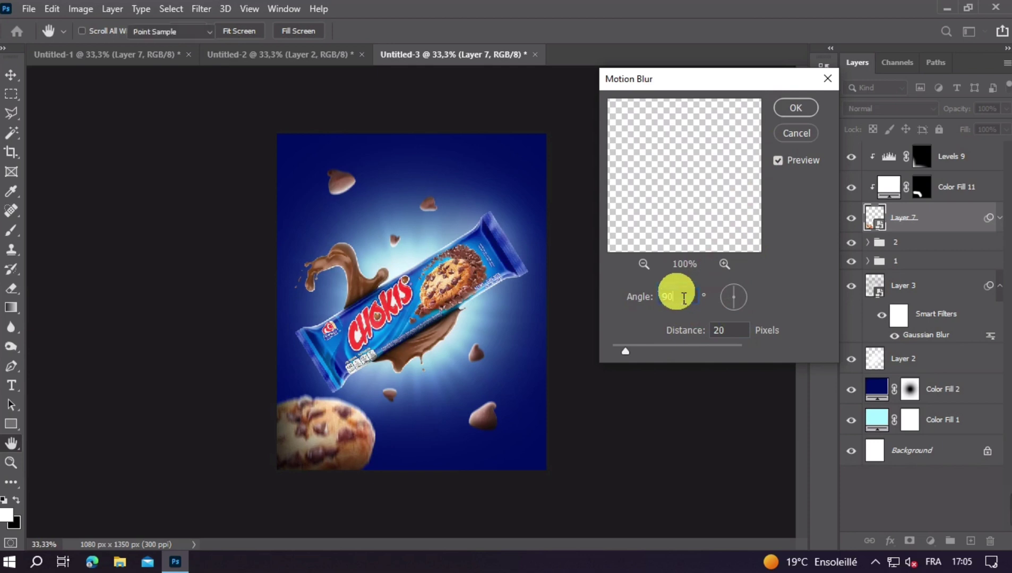
key(Return)
key(ctrl+minus)
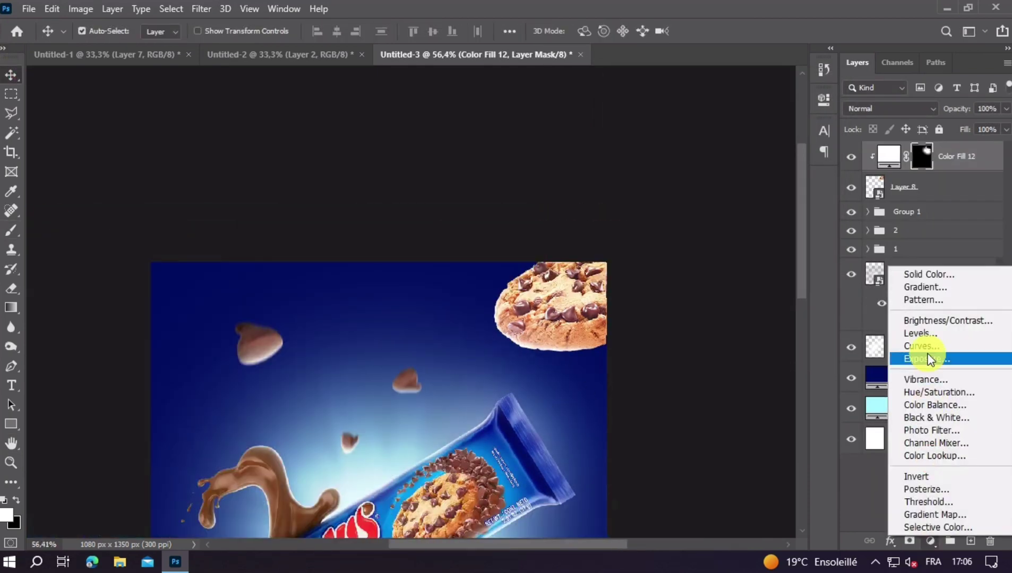
Add a masked Levels adjustment to darken the top-right cookie on Layer 8.
click(920, 333)
click(779, 101)
key(ctrl+0)
key(b)
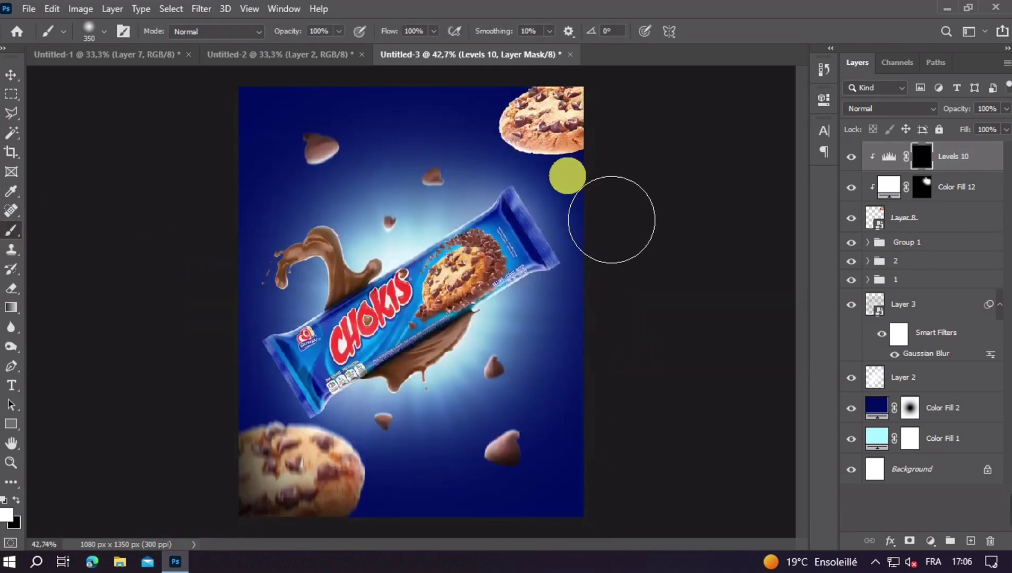
scroll(611, 219, down, 2)
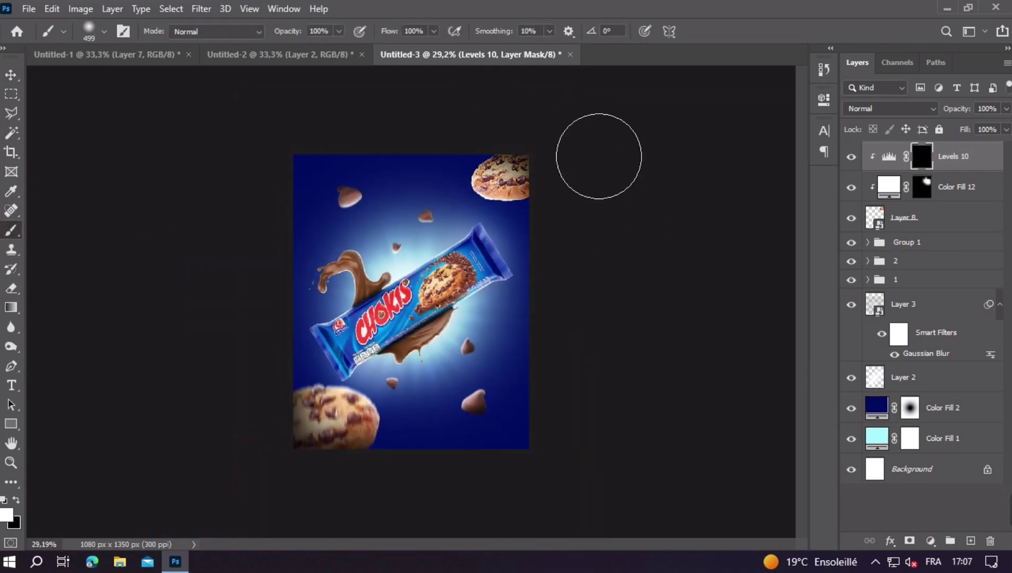
Motion-blur the top-right cookie layer and move the lens 2 flare to the top of the stack.
ctrl+click(322, 422)
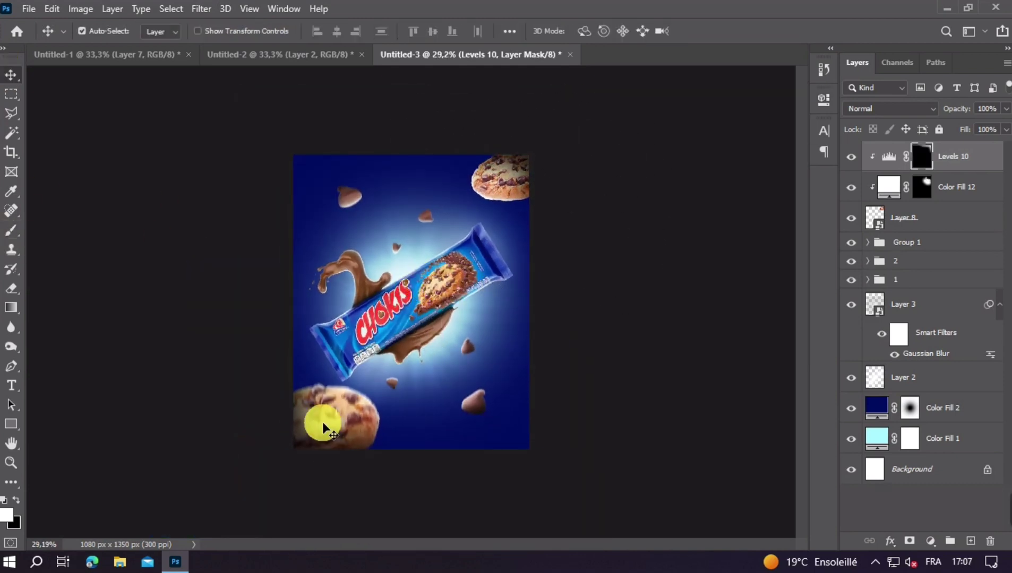
click(11, 75)
ctrl+click(504, 188)
click(201, 8)
click(424, 237)
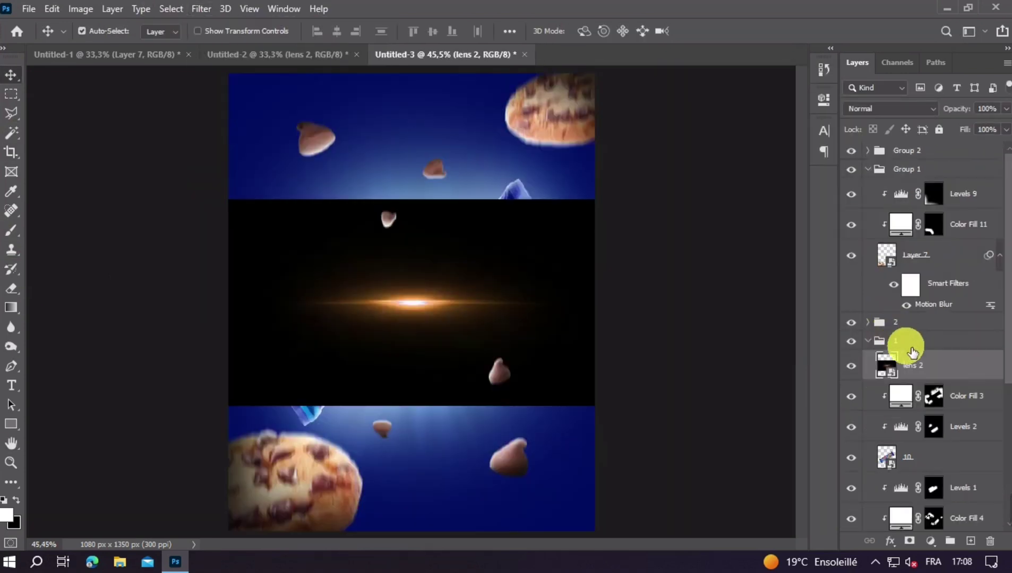
drag(903, 346, 937, 150)
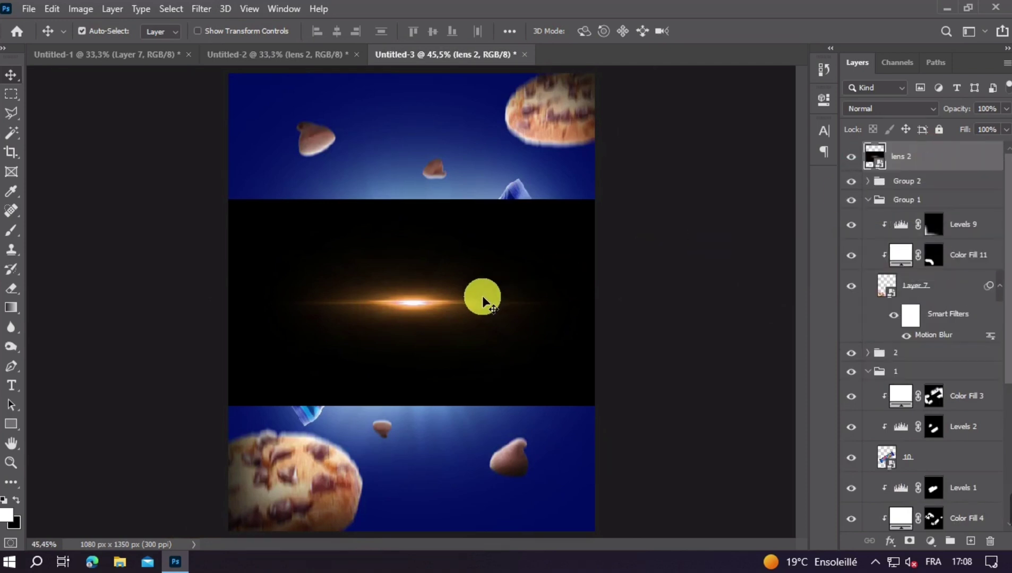
Scale down the lens 2 flare and set its blend mode to Screen.
key(ctrl+t)
drag(403, 391, 422, 354)
click(844, 171)
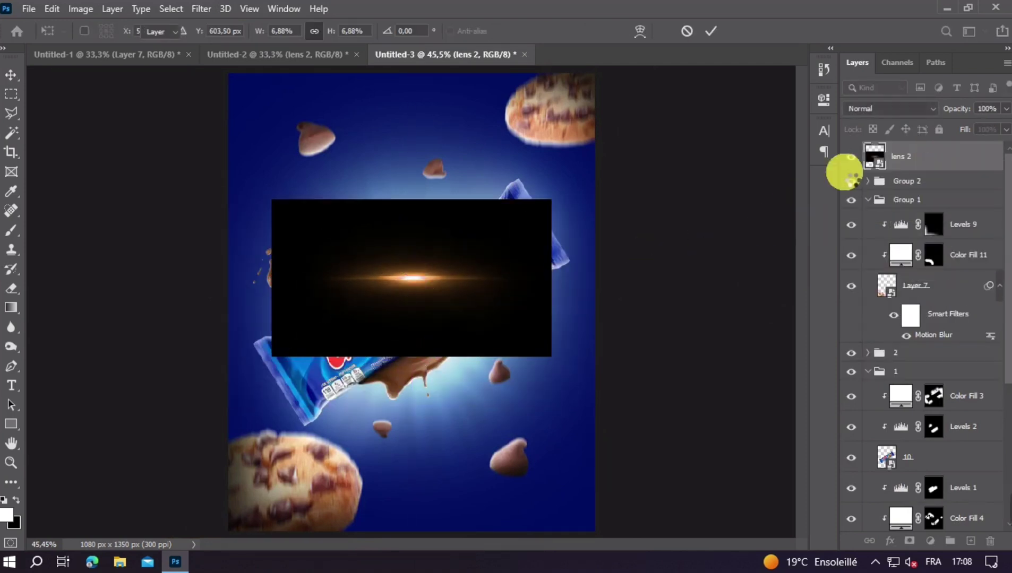
click(881, 109)
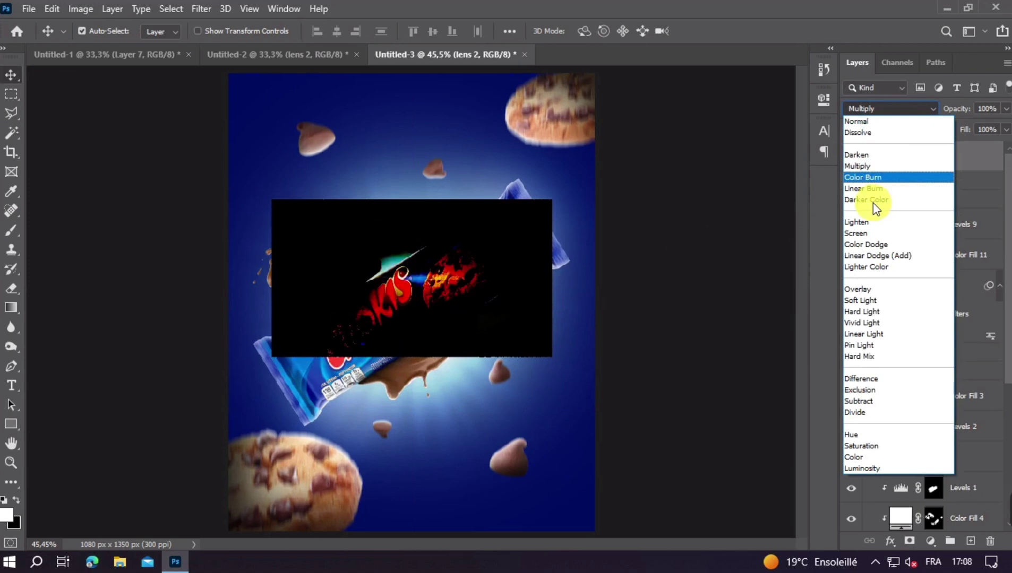
click(862, 243)
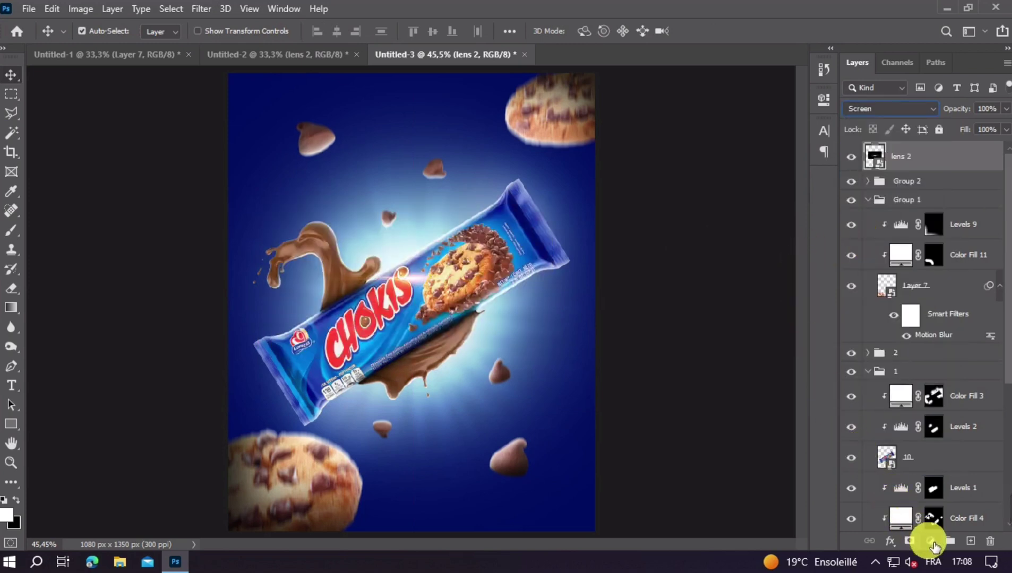
Clip a Hue/Saturation adjustment to the flare with Saturation -70 and Hue 27.
click(930, 541)
click(938, 395)
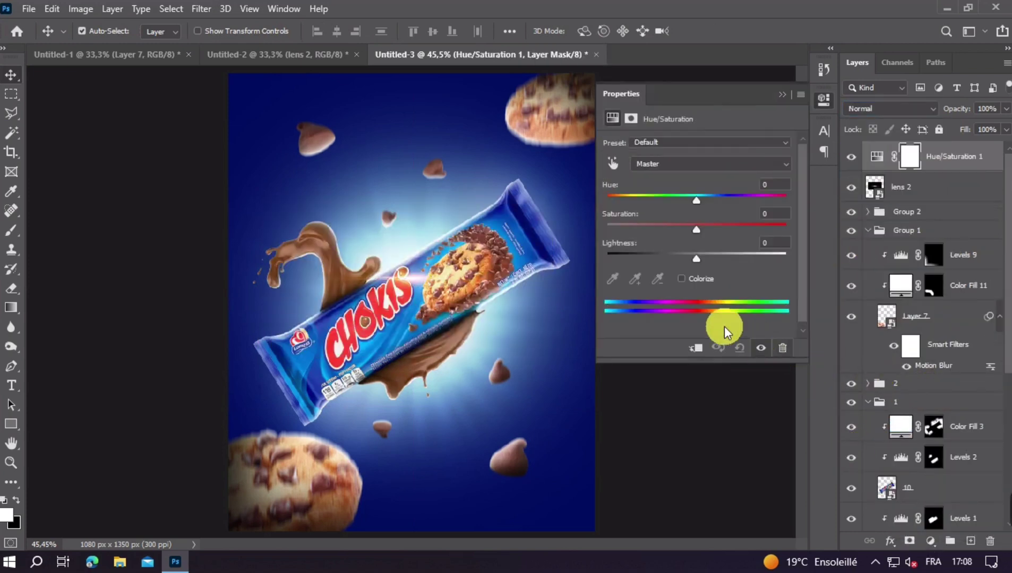
click(698, 350)
click(773, 214)
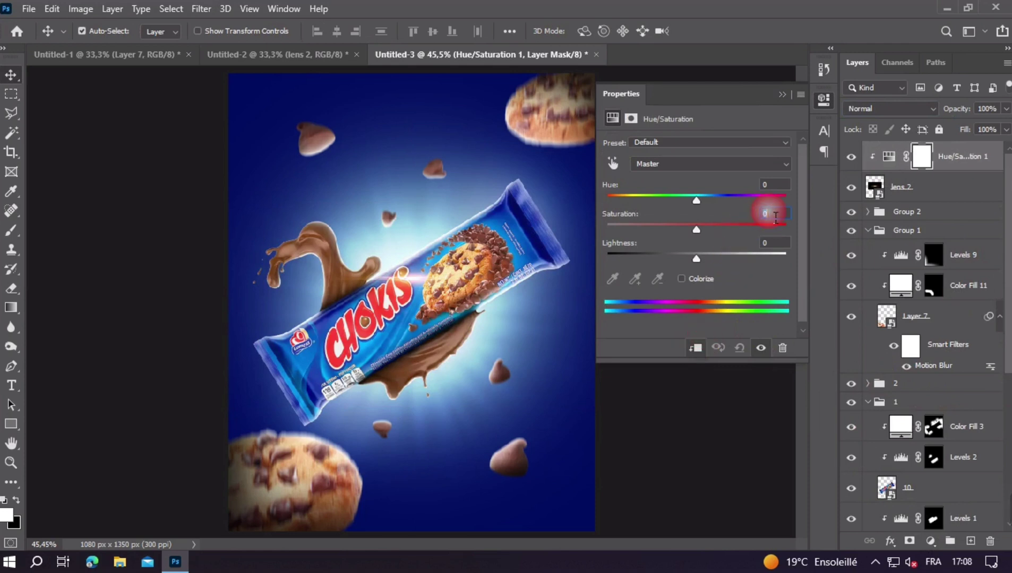
text(-70)
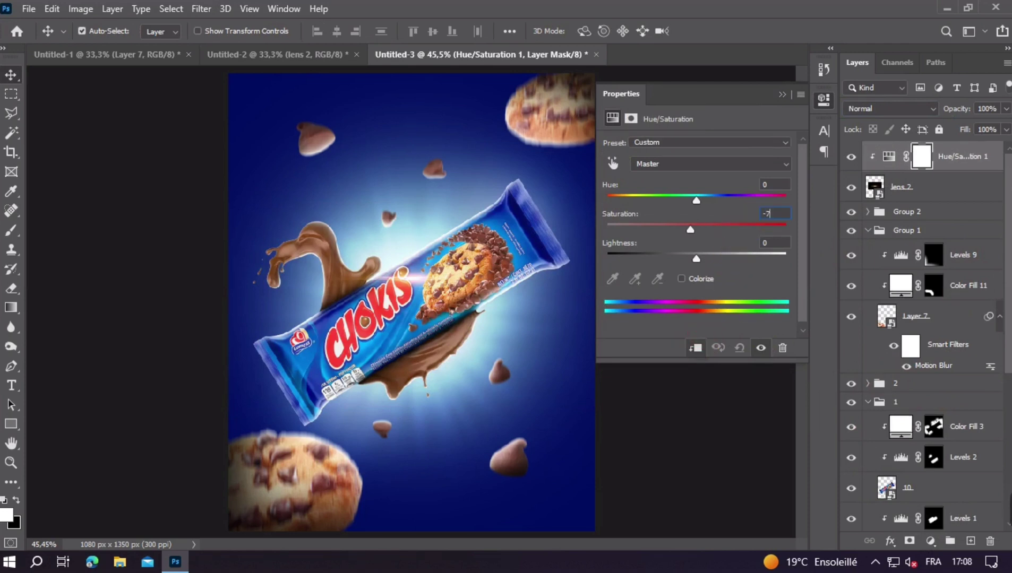
click(774, 186)
text(27)
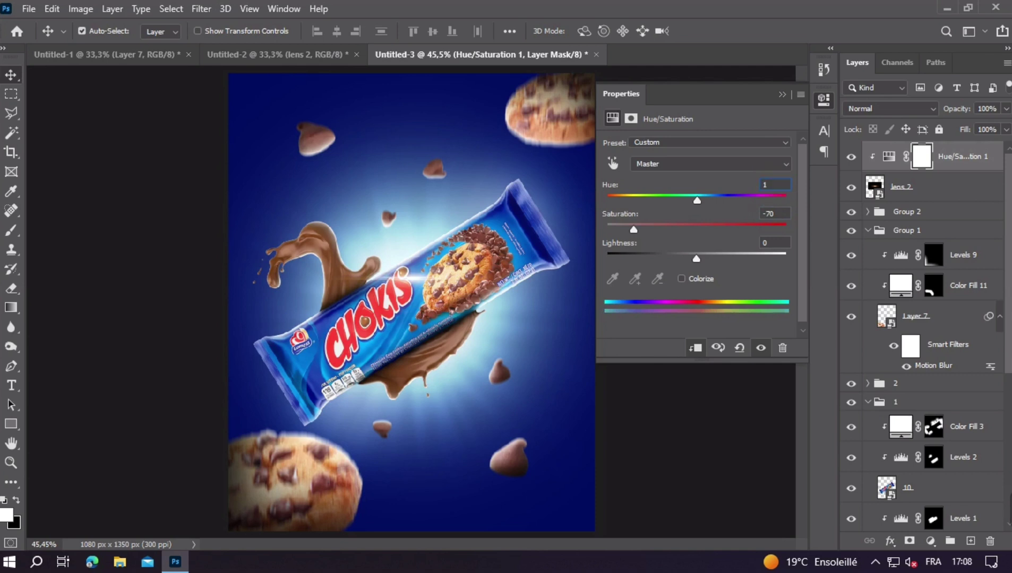
click(783, 96)
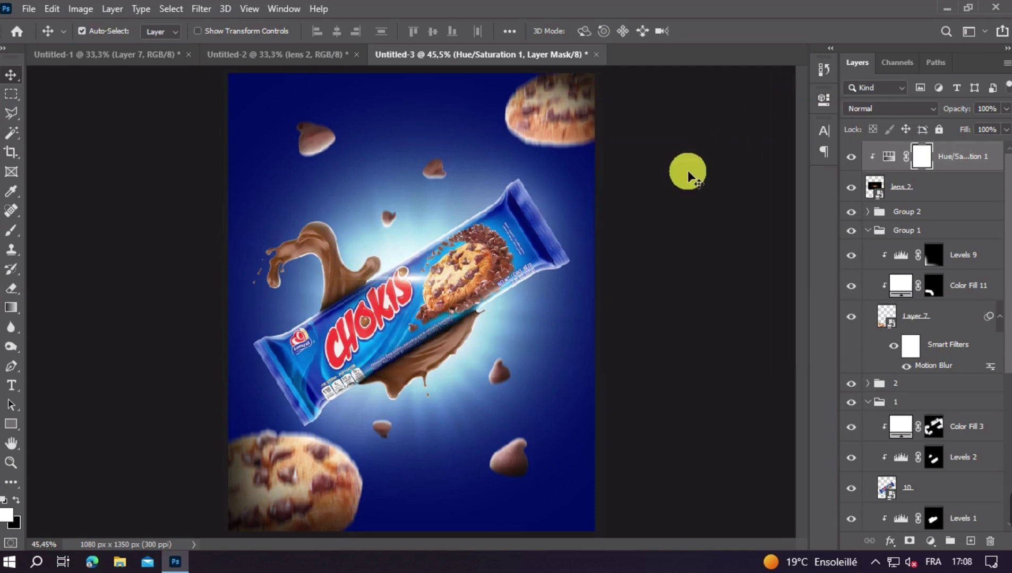
key(ctrl+plus)
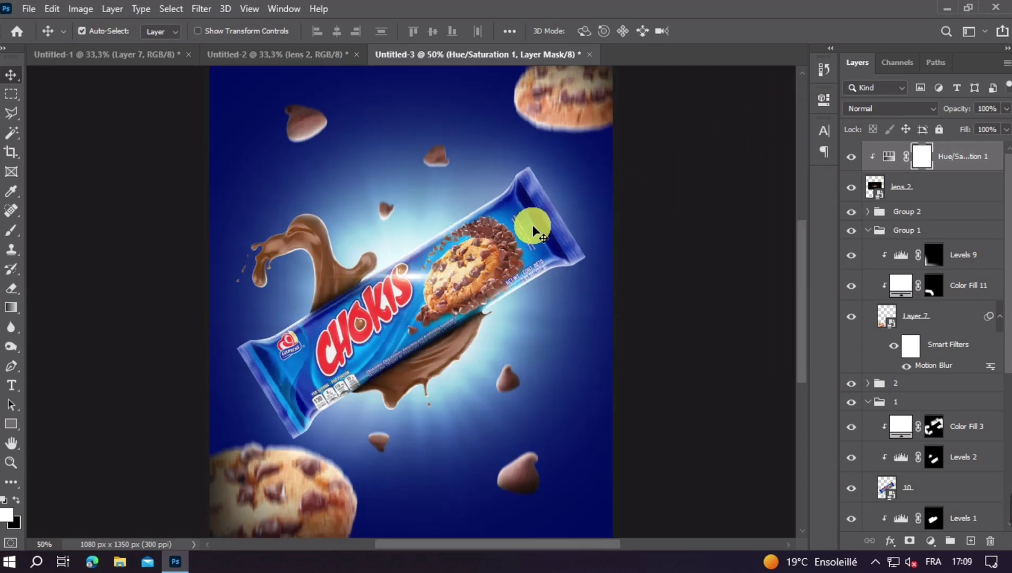
click(939, 197)
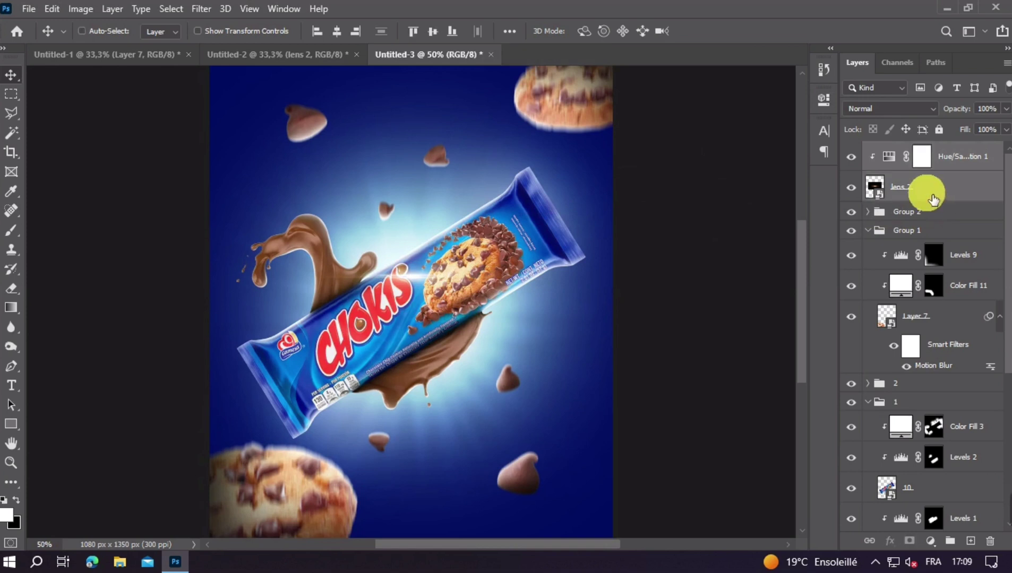
Group the flare and its adjustment into Group 3, rotating it about -28° over the pack.
key(ctrl+g)
key(ctrl+t)
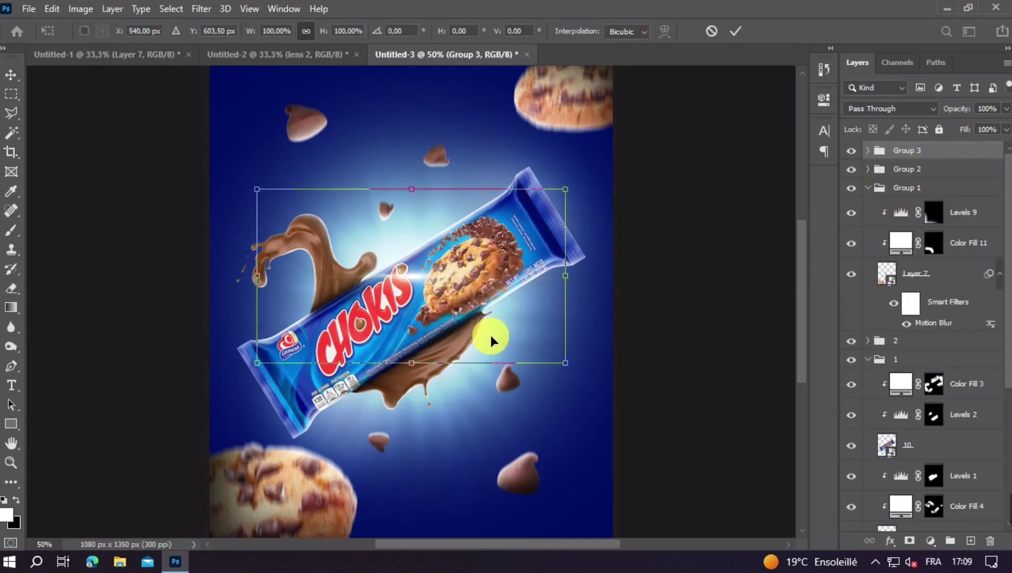
mouse_move(499, 351)
mouse_down()
mouse_move(531, 290)
mouse_move(519, 330)
mouse_up()
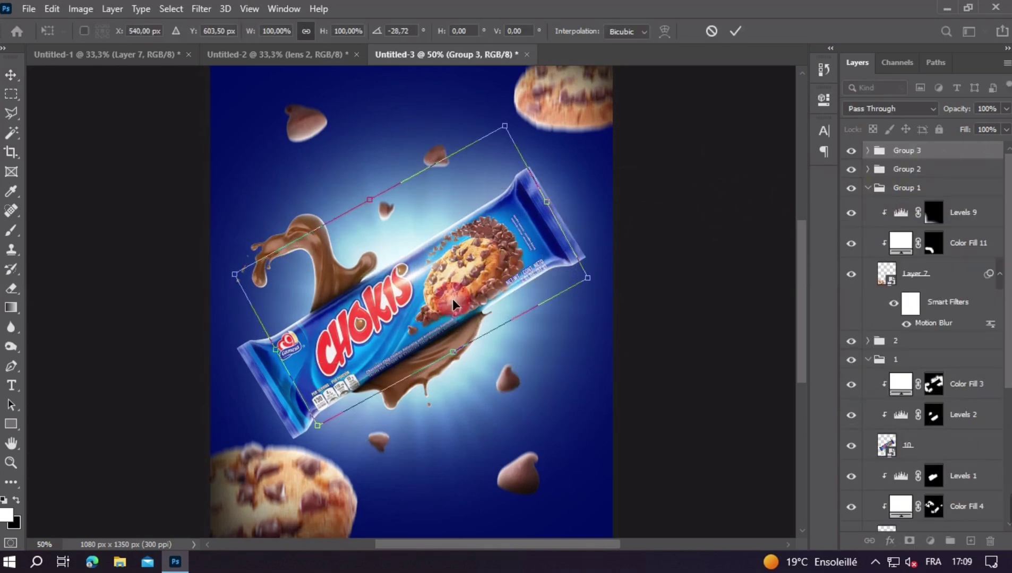
drag(452, 299, 494, 231)
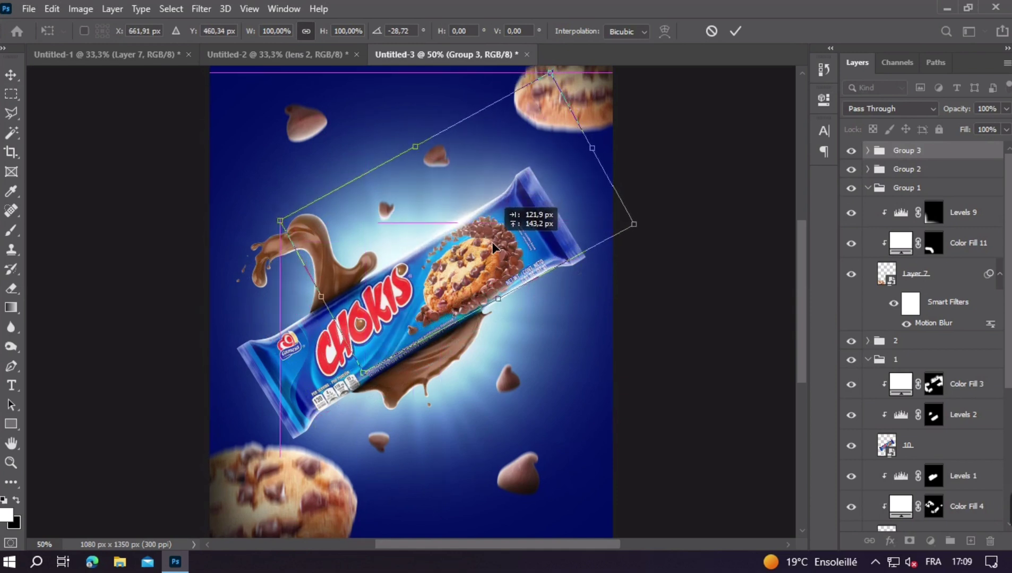
double_click(493, 242)
Scale the flare streak group down to about 78.83%.
key(ctrl+plus)
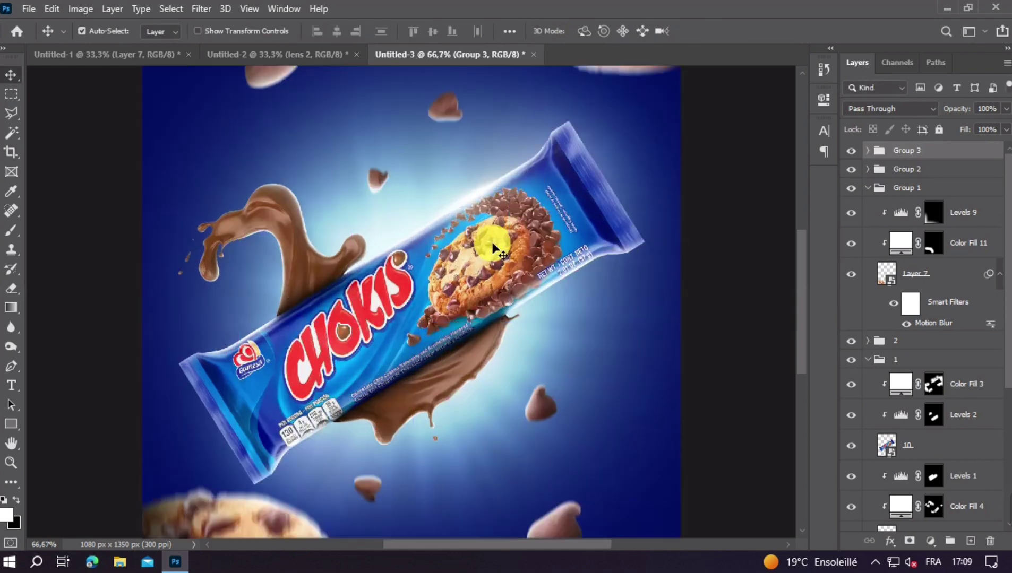
key(ctrl+t)
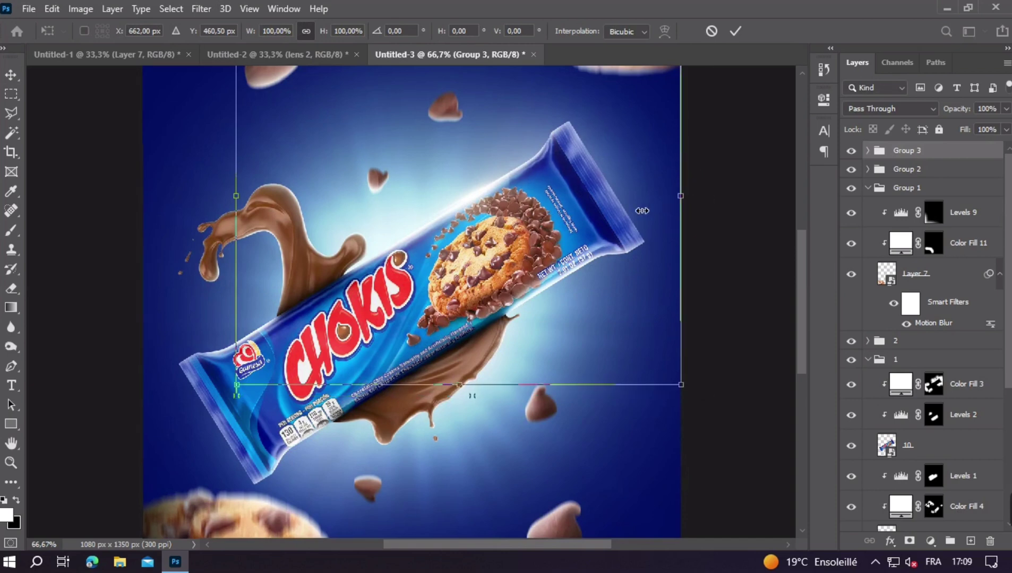
drag(700, 195, 610, 202)
drag(560, 234, 571, 245)
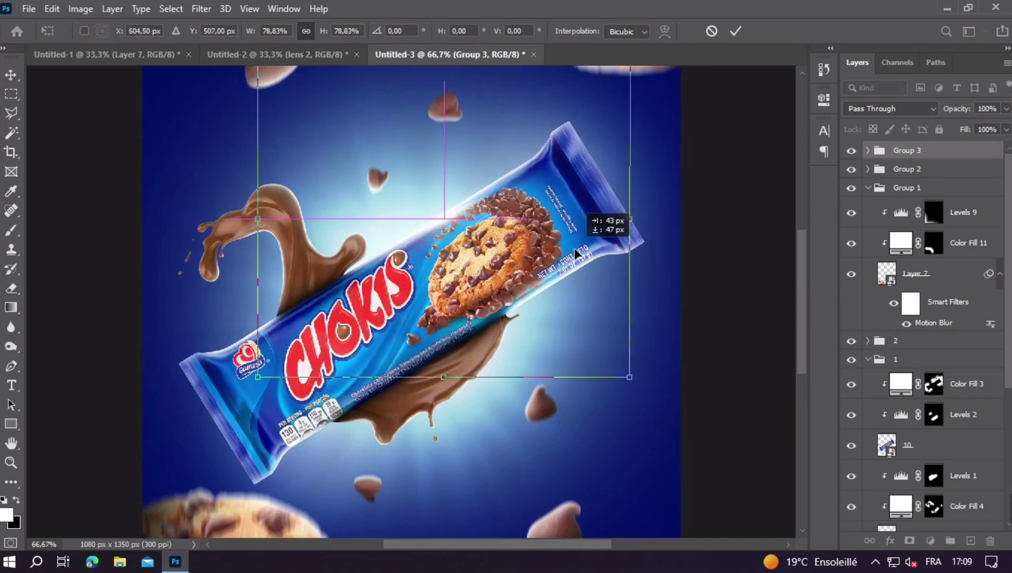
double_click(602, 200)
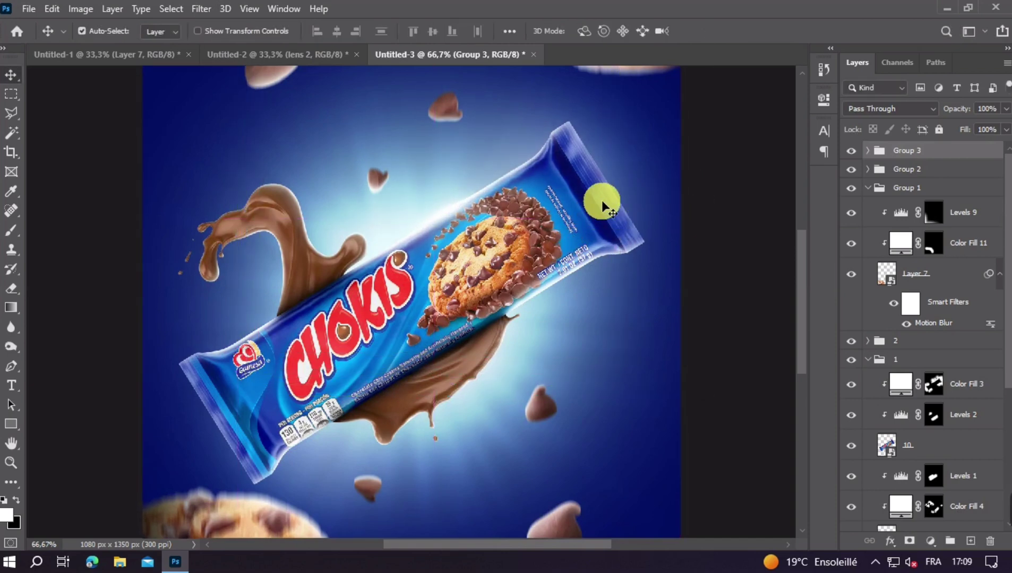
Rotate the streak slightly to match the pack edge and nudge it into place.
key(ctrl+plus)
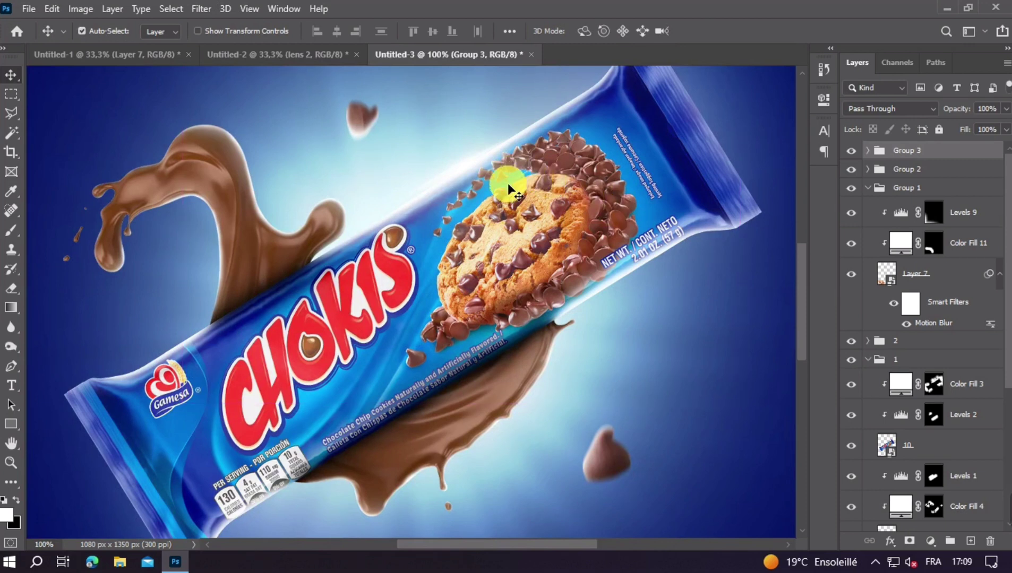
key(ctrl+t)
mouse_move(568, 438)
mouse_down()
mouse_move(584, 444)
mouse_move(579, 430)
mouse_up()
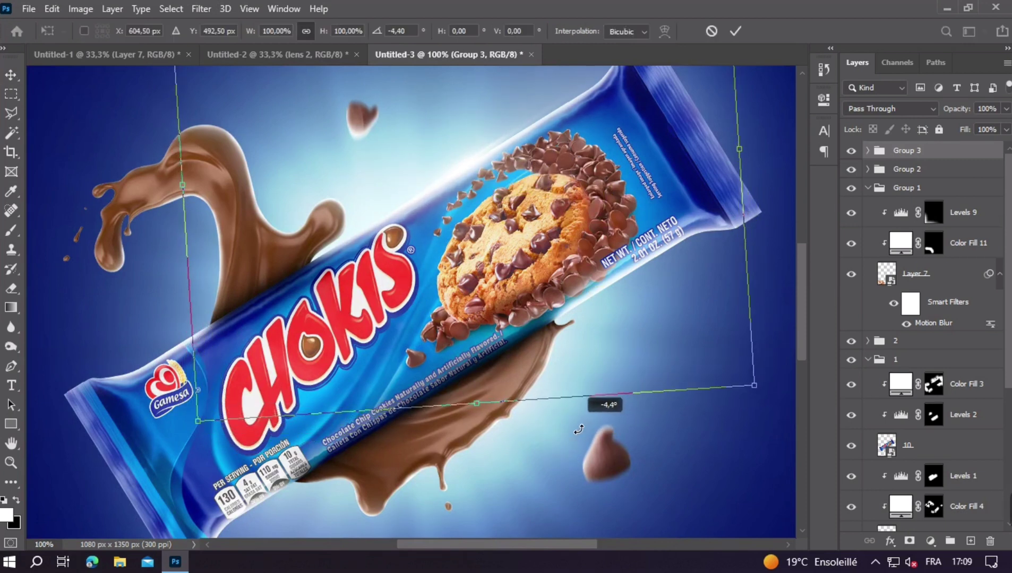
double_click(436, 163)
drag(462, 169, 483, 159)
ctrl+click(495, 222)
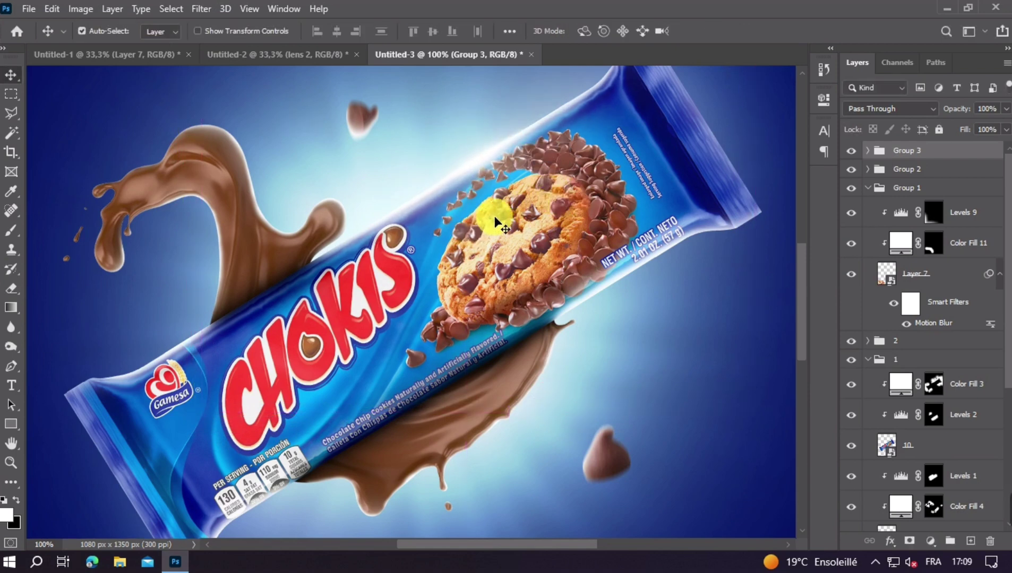
scroll(495, 222, down, 2)
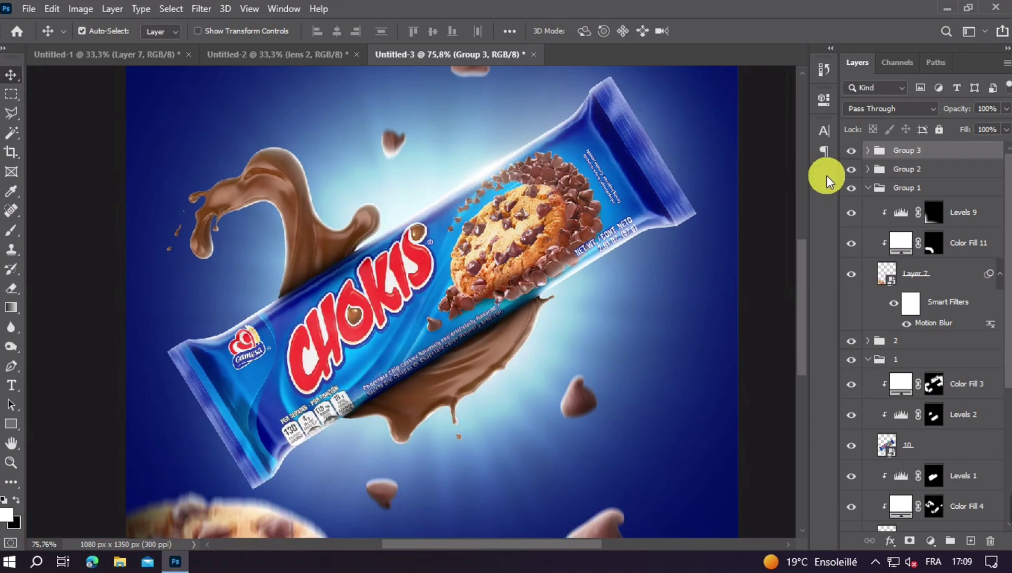
Duplicate the flare group into Group 3 copy and Group 3 copy 2, positioned around the pack.
key(ctrl+j)
drag(489, 176, 475, 213)
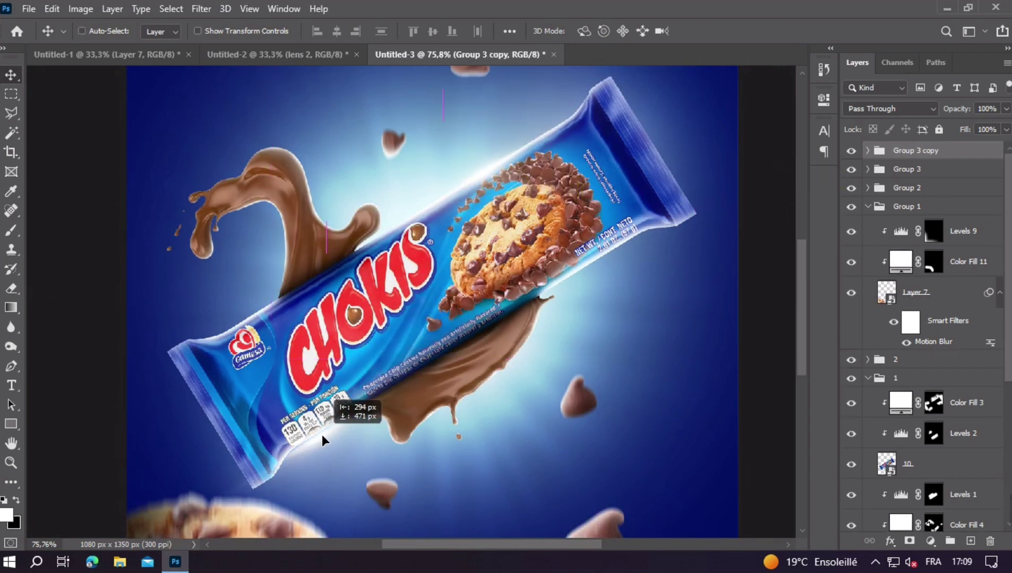
click(514, 318)
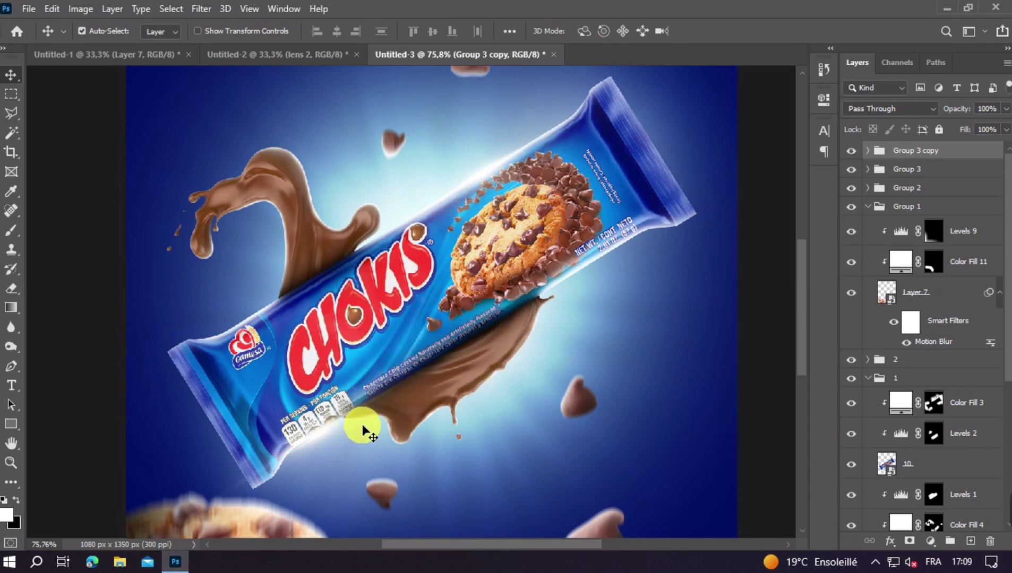
mouse_move(362, 425)
mouse_down()
mouse_move(628, 262)
mouse_move(592, 261)
mouse_up()
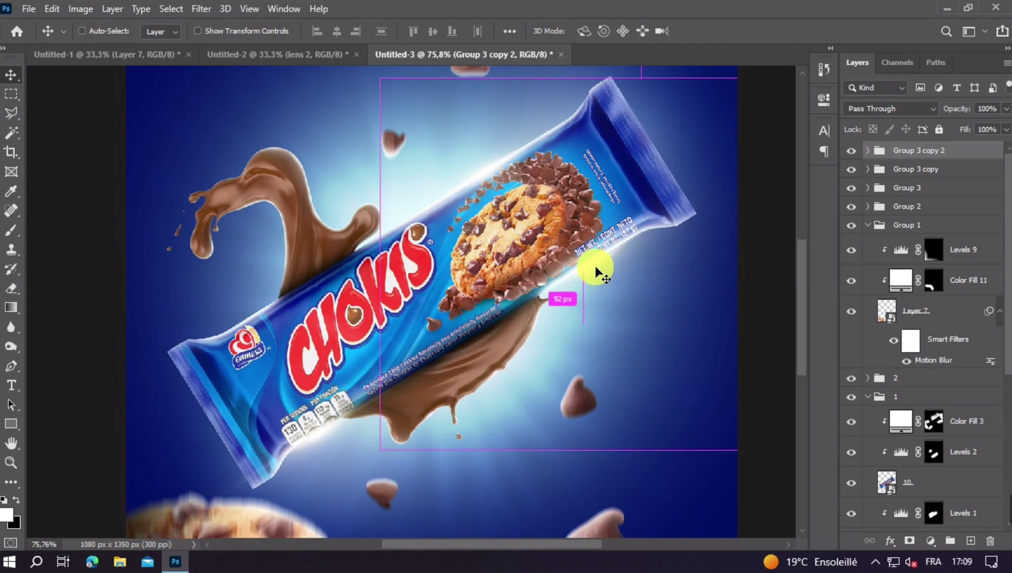
key(ctrl)
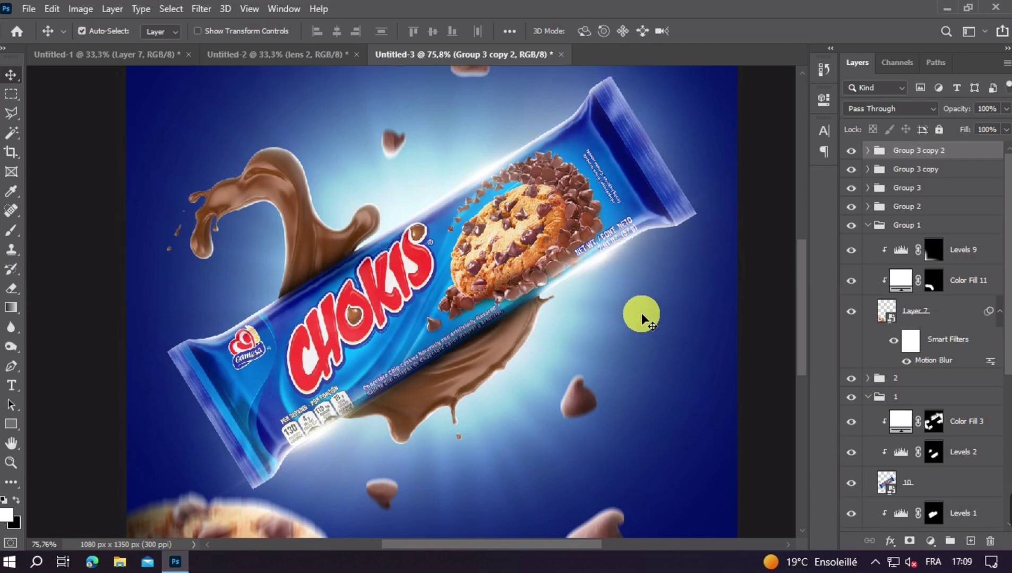
key(ctrl+minus)
key(ctrl+minus)
key(ctrl+minus)
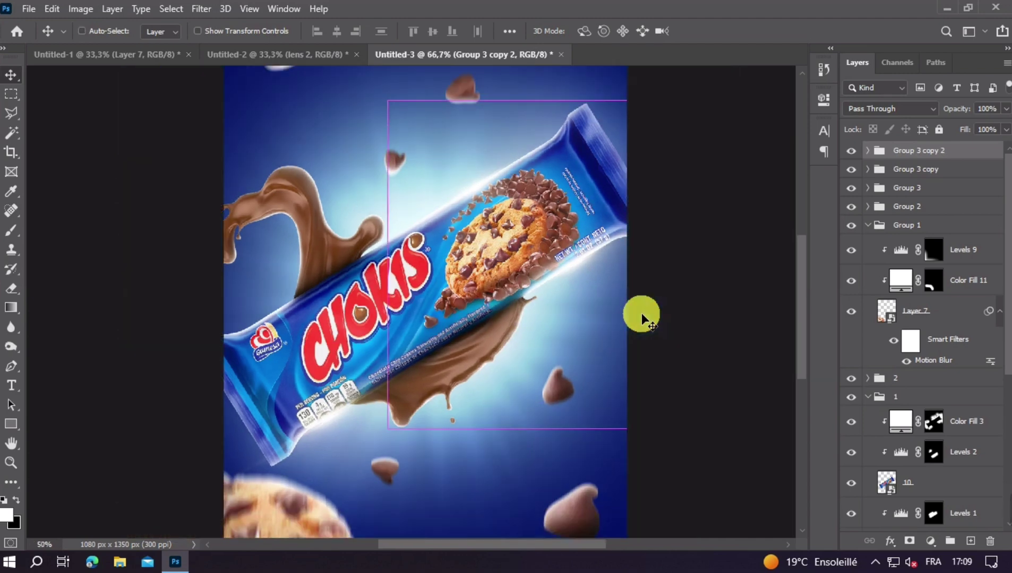
key(ctrl+plus)
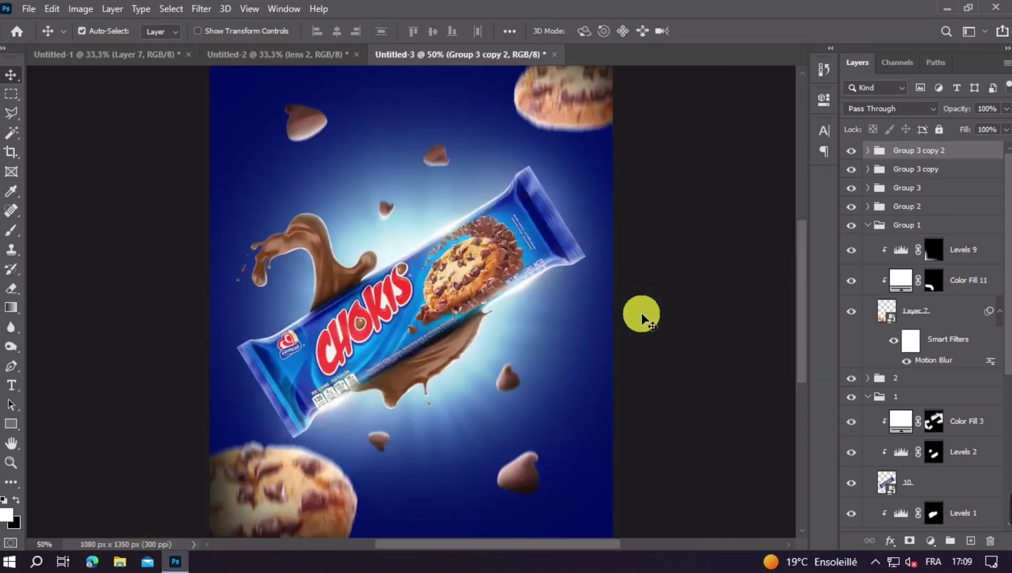
key(ctrl+plus)
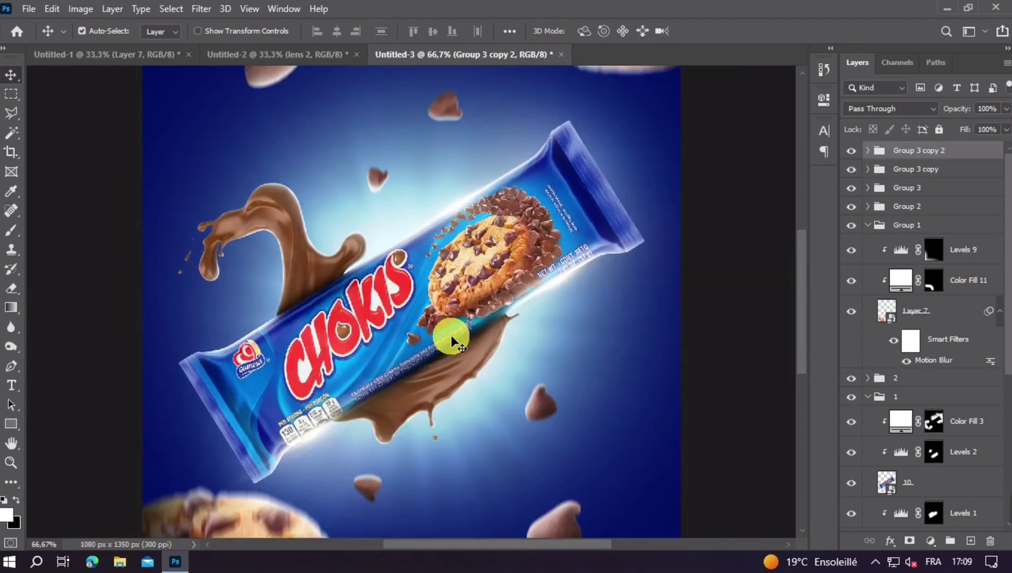
scroll(451, 335, down, 3)
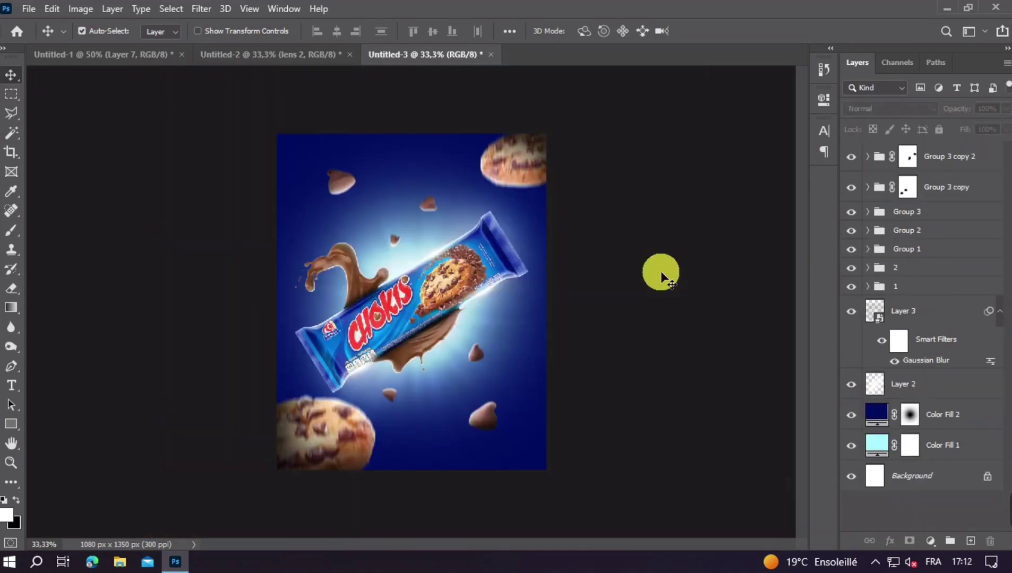
Stamp all visible layers into a new top Layer 9 with Ctrl+Shift+Alt+E.
click(982, 165)
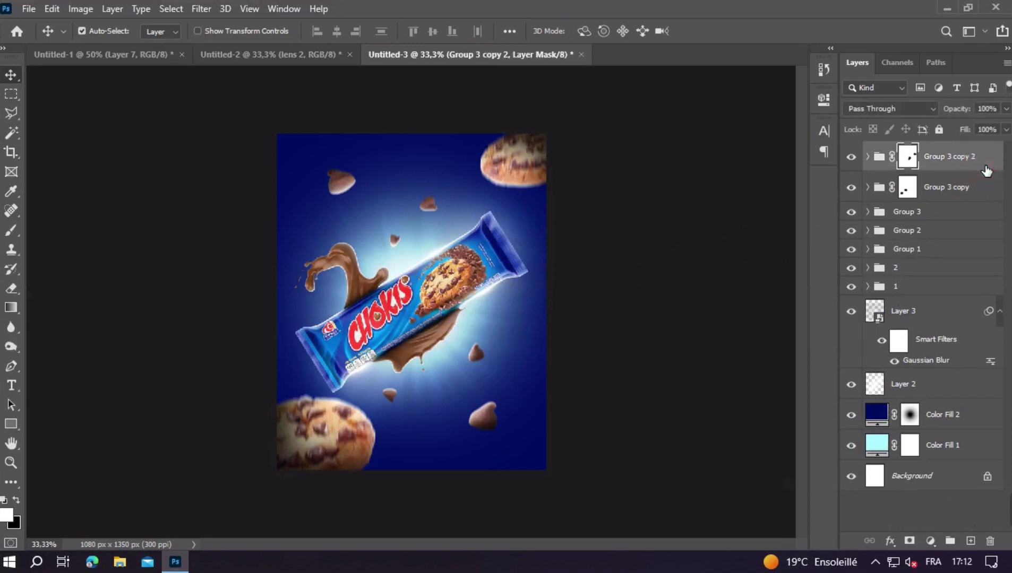
key(ctrl+shift+alt+e)
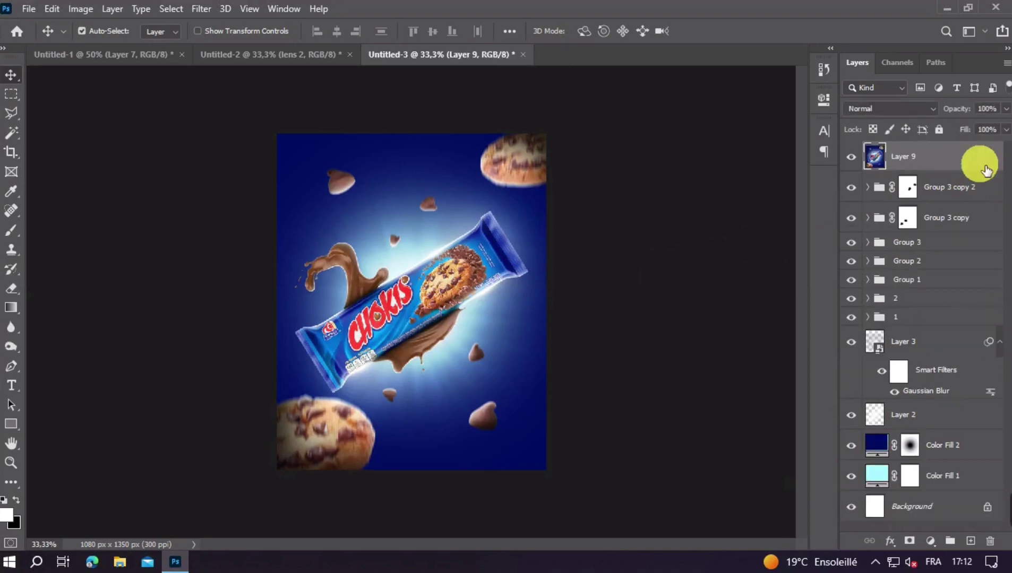
click(194, 9)
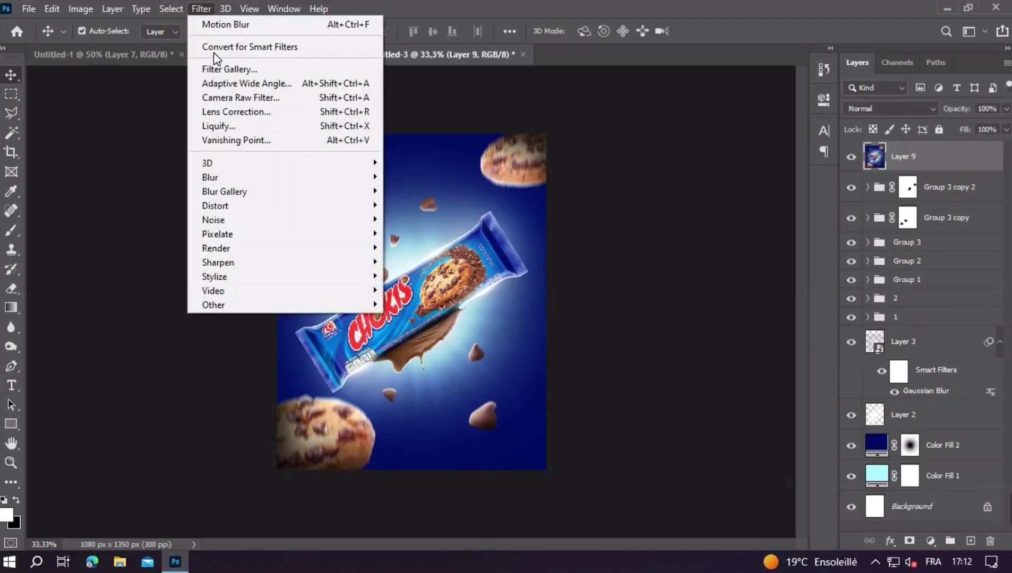
In Camera Raw, set Temperature +8, Tint +30, Blacks -4, Texture +20 and Clarity 5.
click(235, 99)
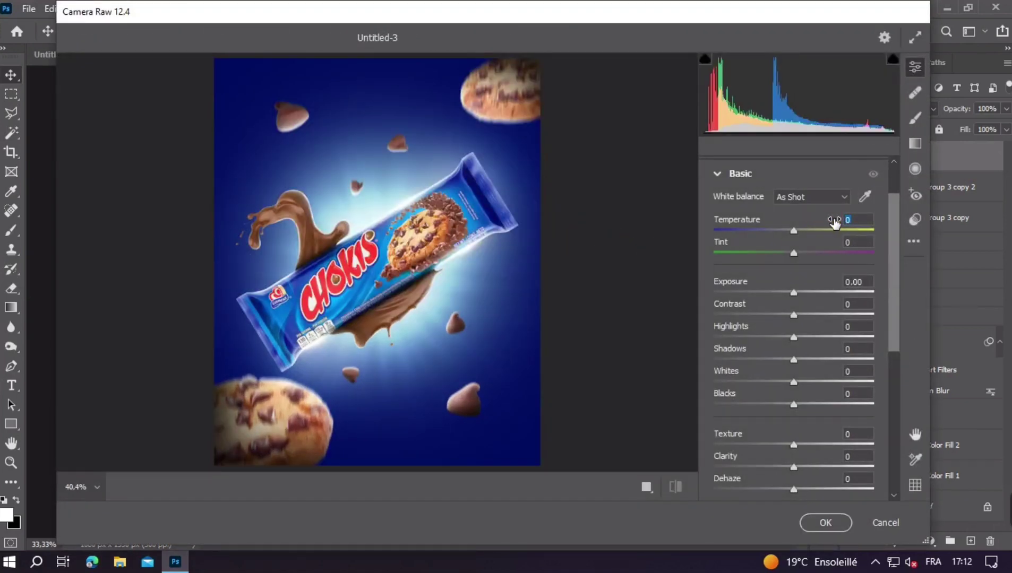
drag(834, 221, 835, 221)
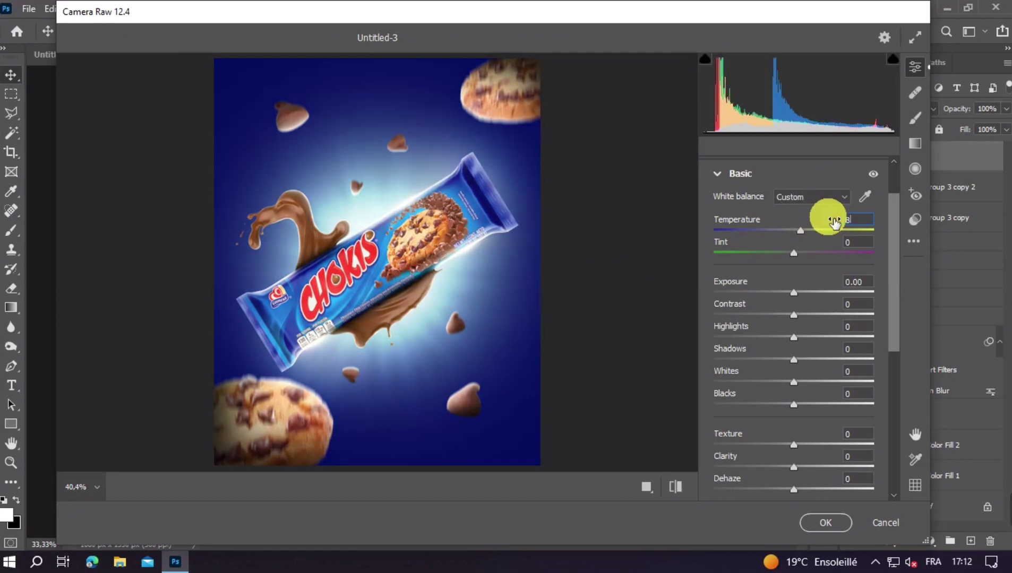
click(842, 243)
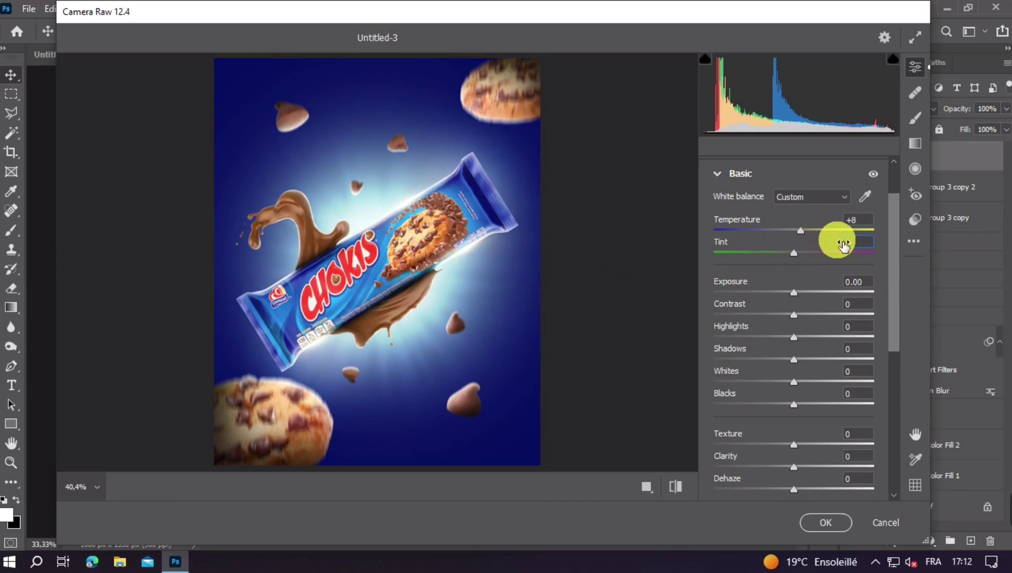
drag(844, 245, 840, 244)
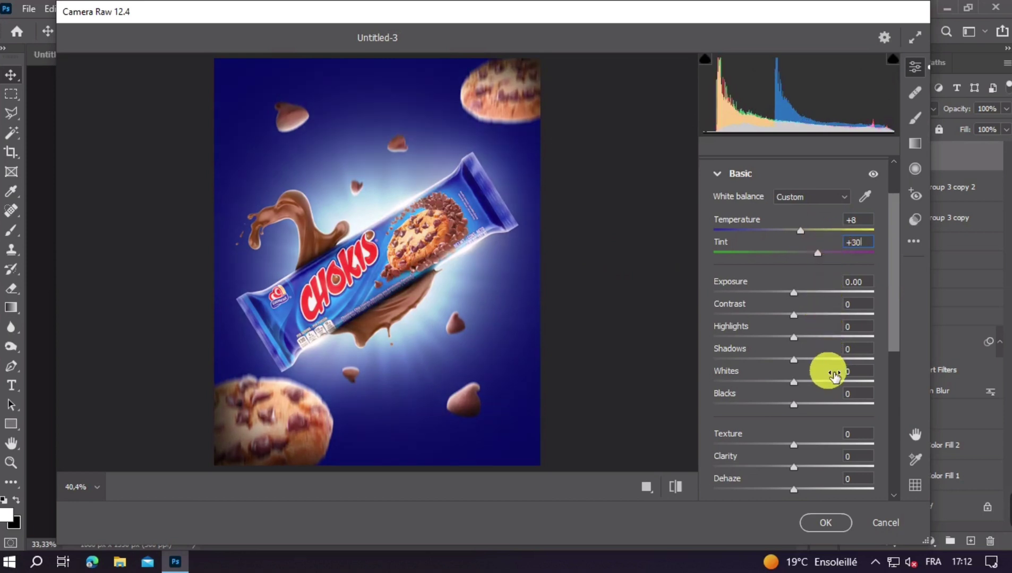
click(832, 396)
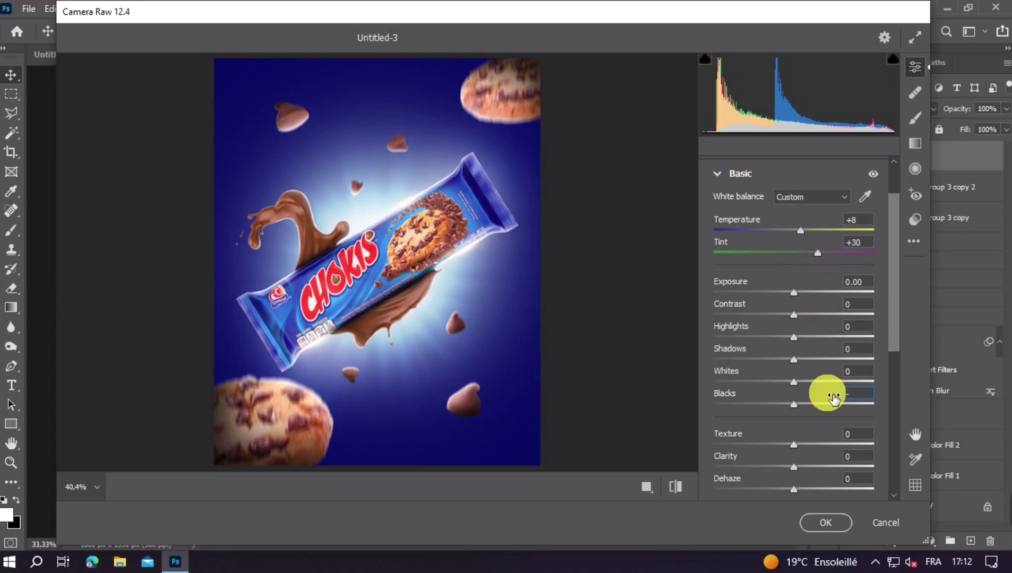
text(4)
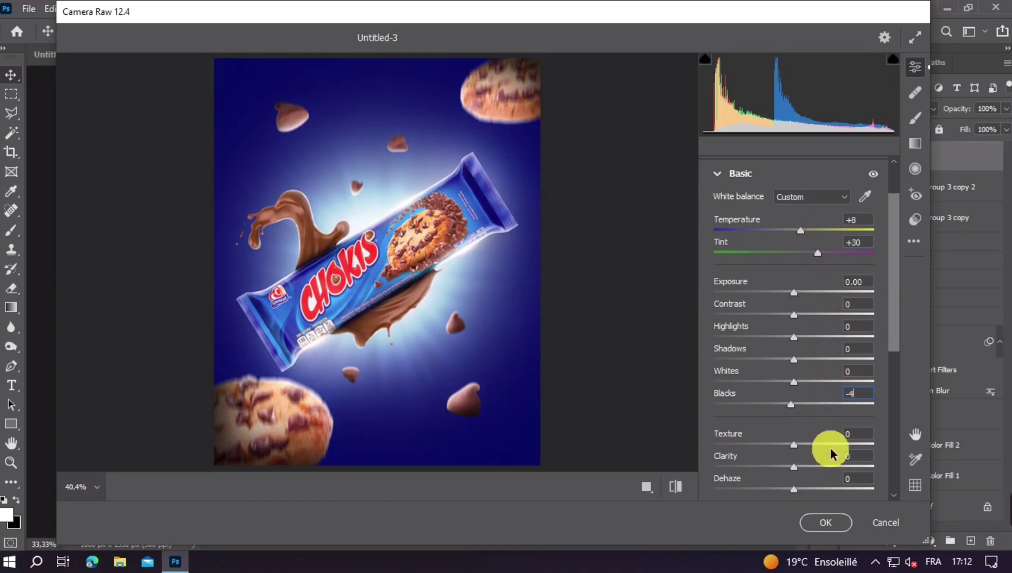
click(829, 439)
text(20)
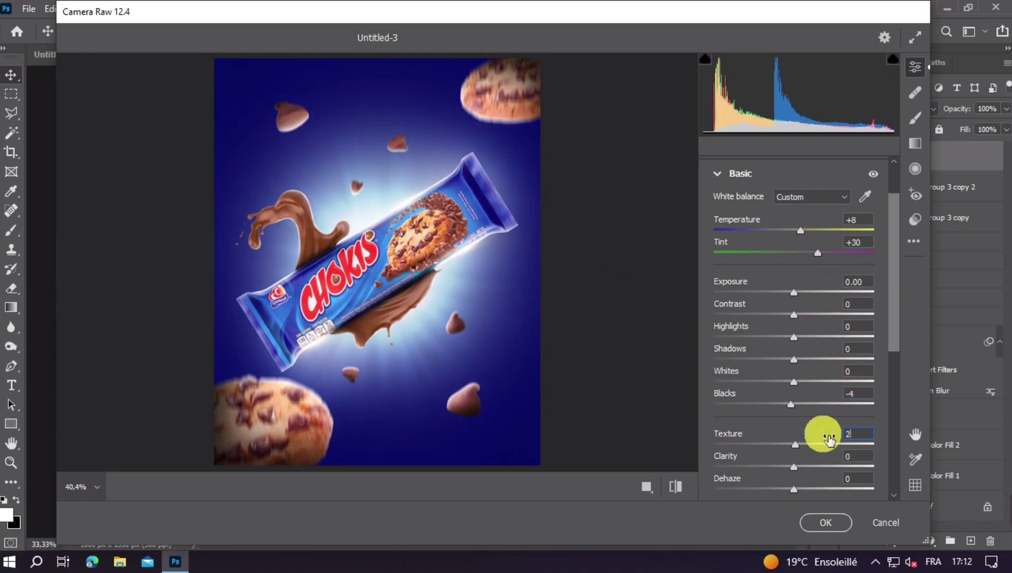
click(831, 460)
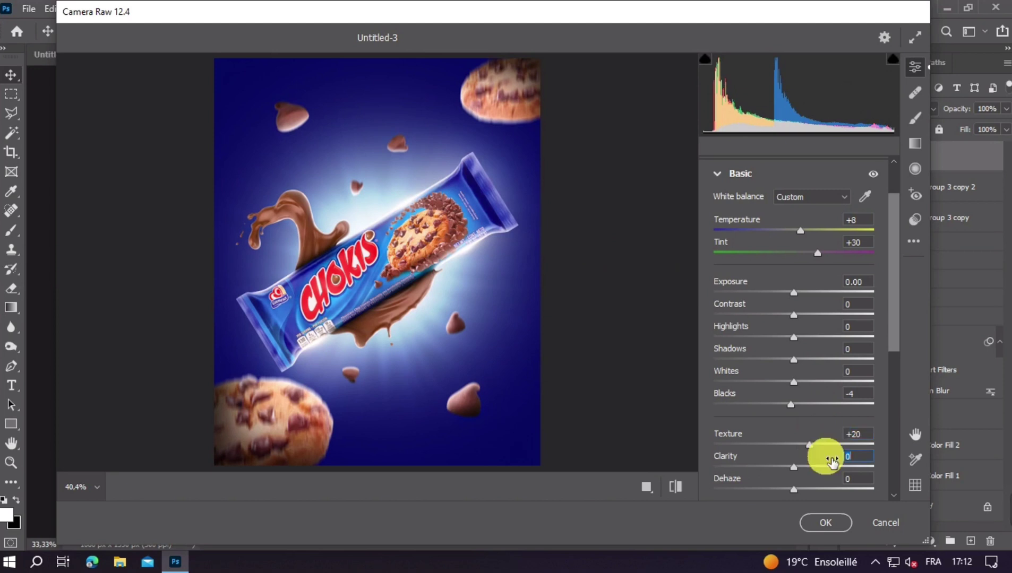
text(5)
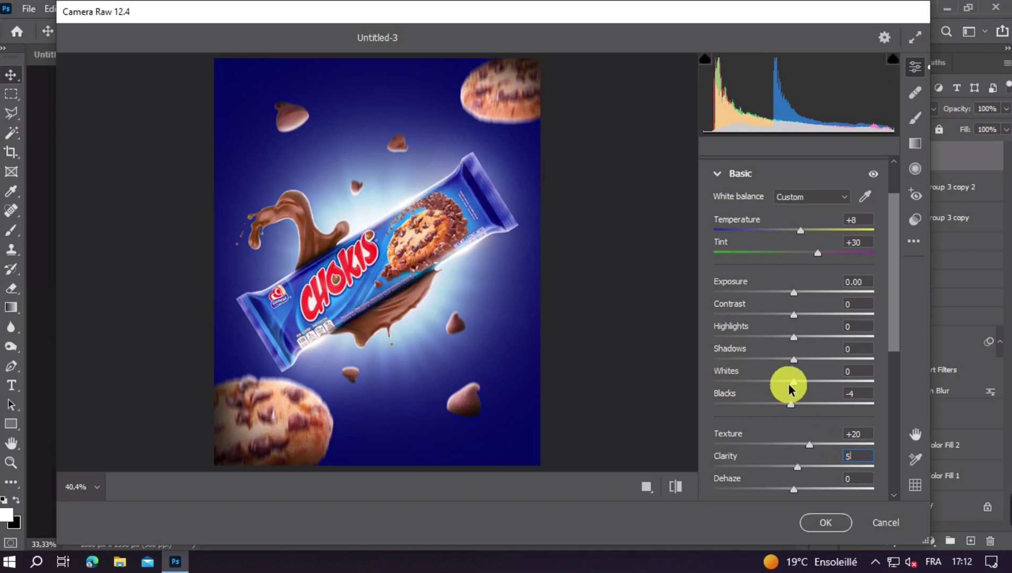
Set Detail sharpening to 5.
scroll(778, 330, down, 2)
scroll(778, 340, down, 2)
scroll(743, 329, down, 2)
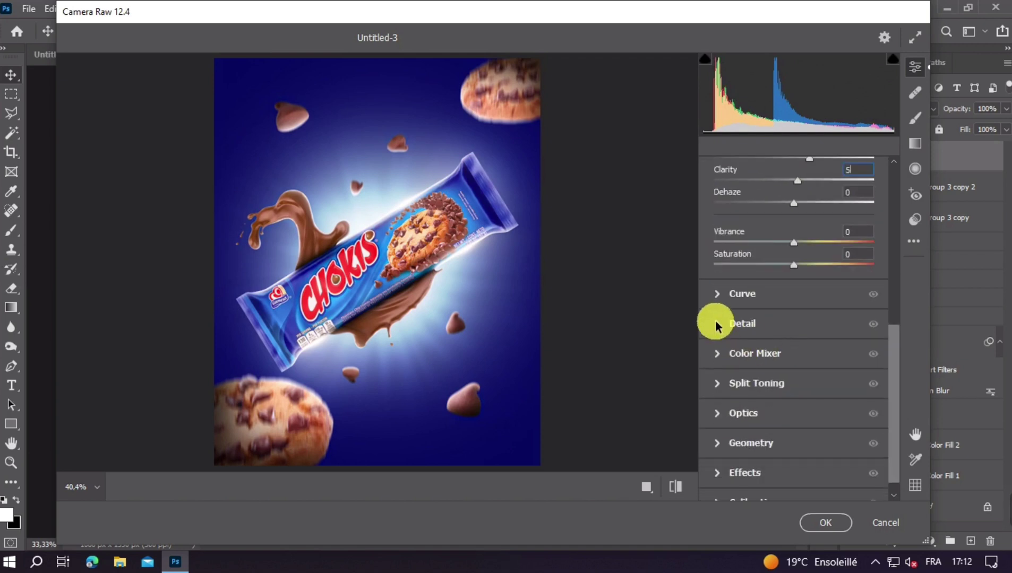
click(733, 331)
text(5)
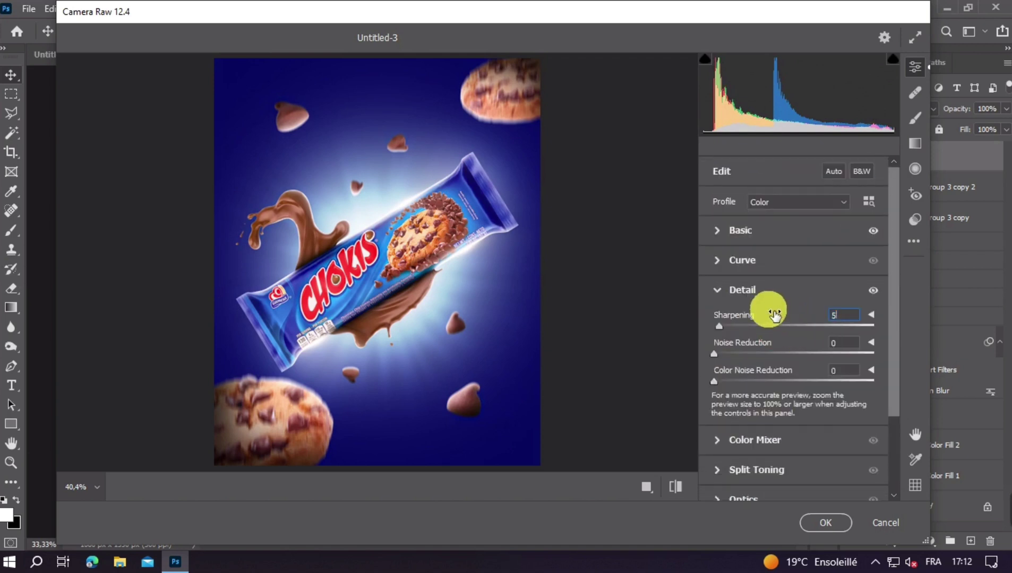
click(720, 290)
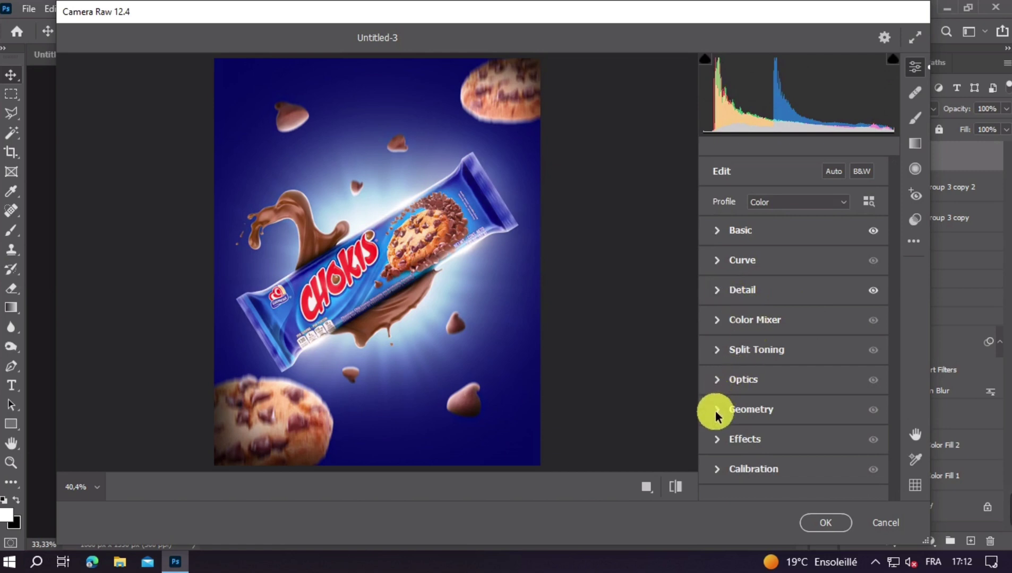
Add a -15 vignette and compare the grade with and without adjustments.
click(723, 440)
click(822, 446)
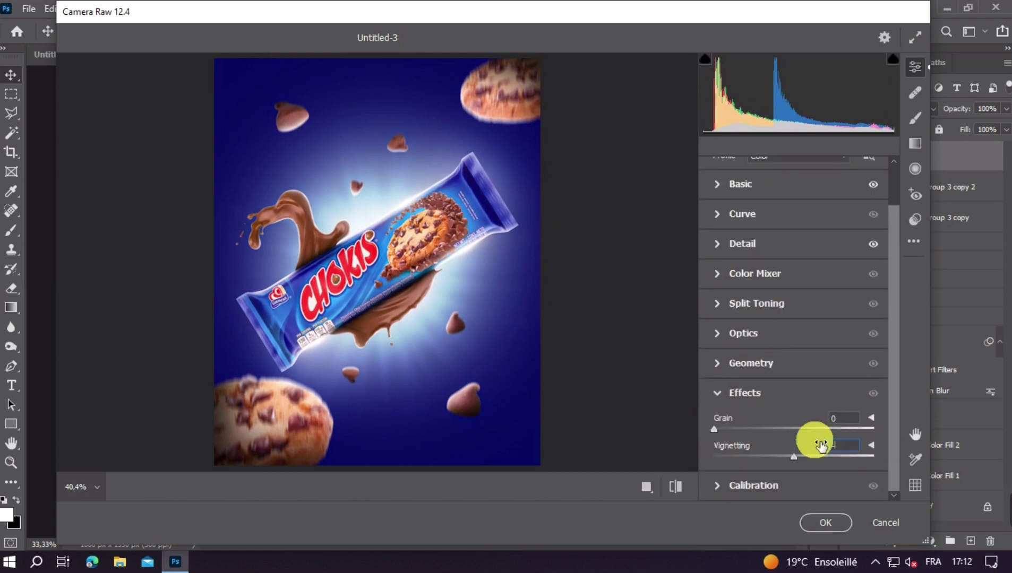
text(-15)
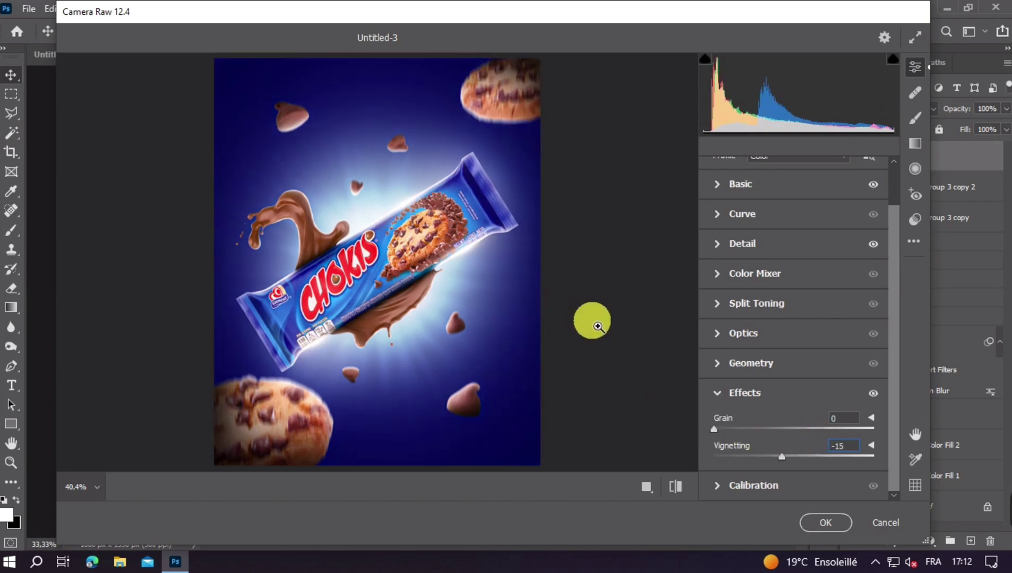
click(873, 394)
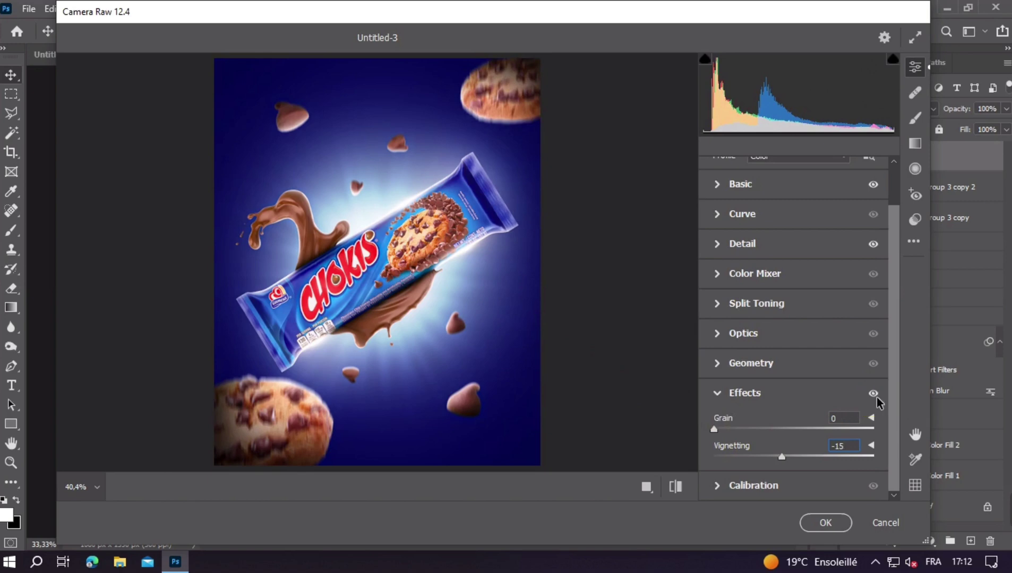
click(874, 395)
click(878, 183)
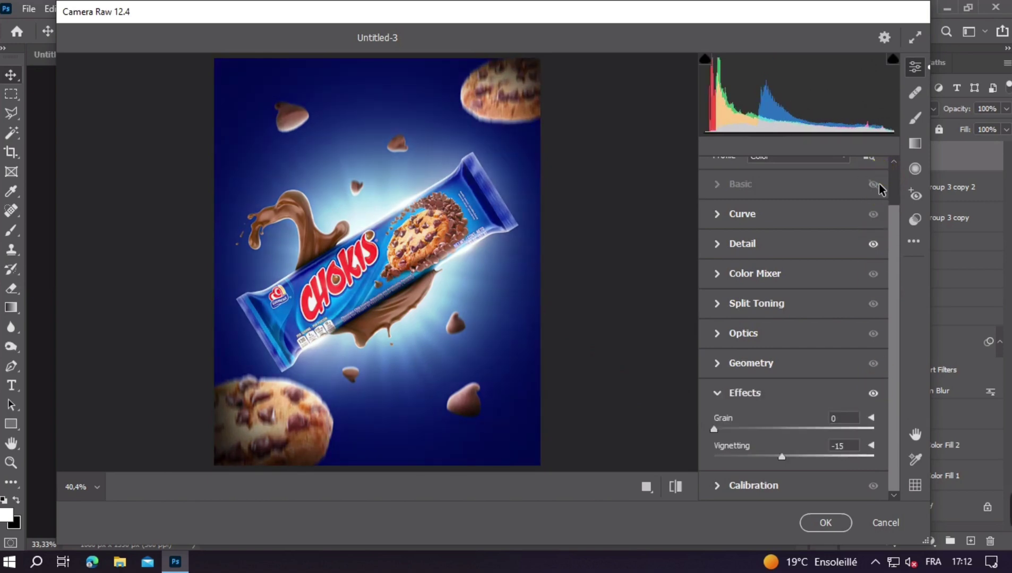
click(878, 183)
click(821, 523)
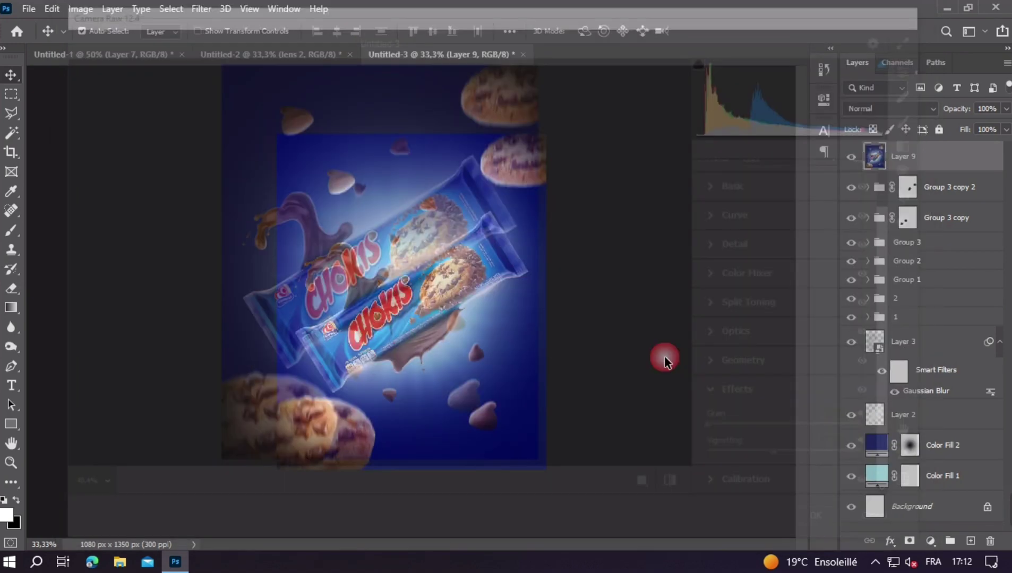
key(ctrl+minus)
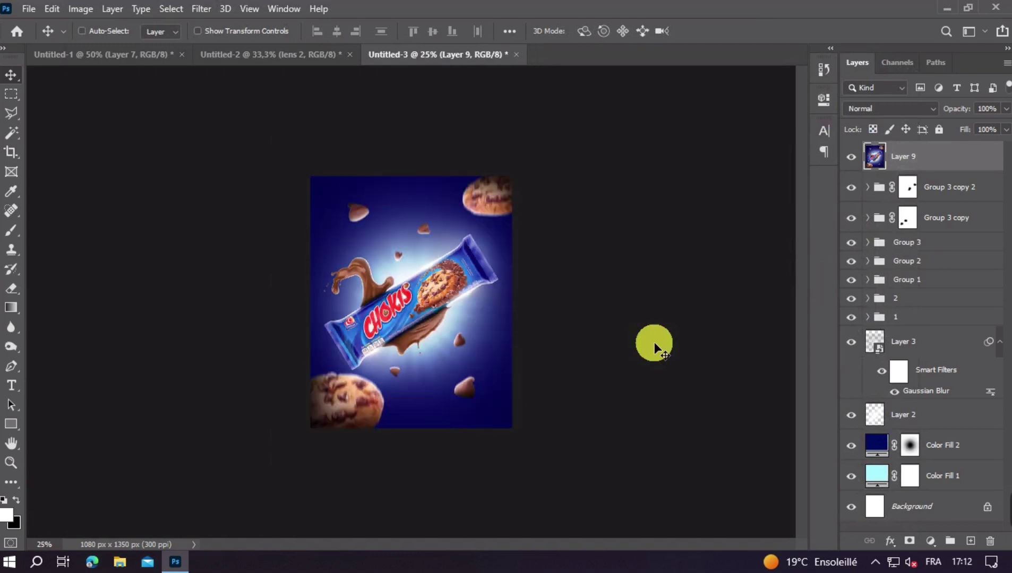
key(ctrl+plus)
key(ctrl+plus)
key(ctrl+plus)
key(ctrl+plus)
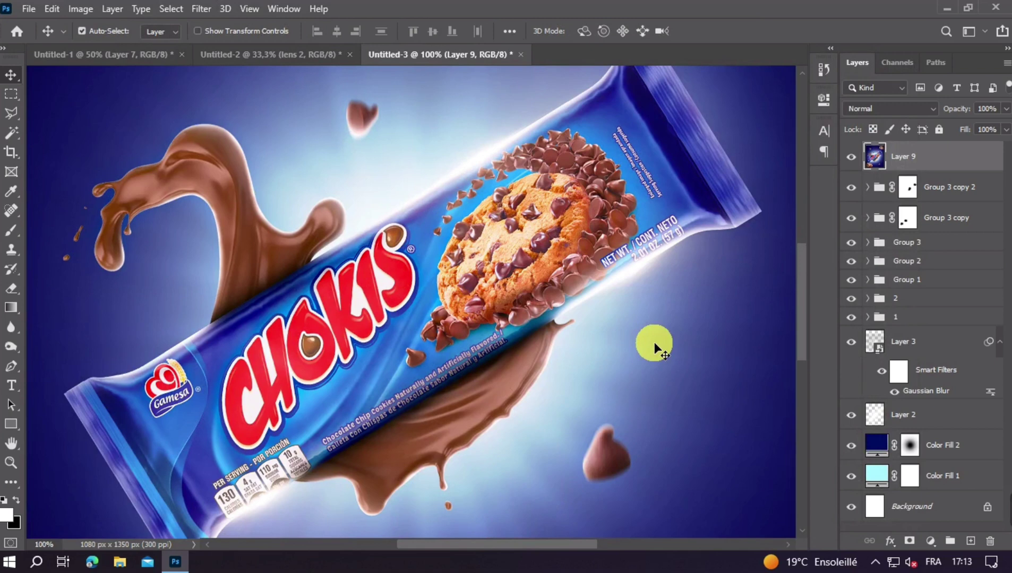
key(ctrl+minus)
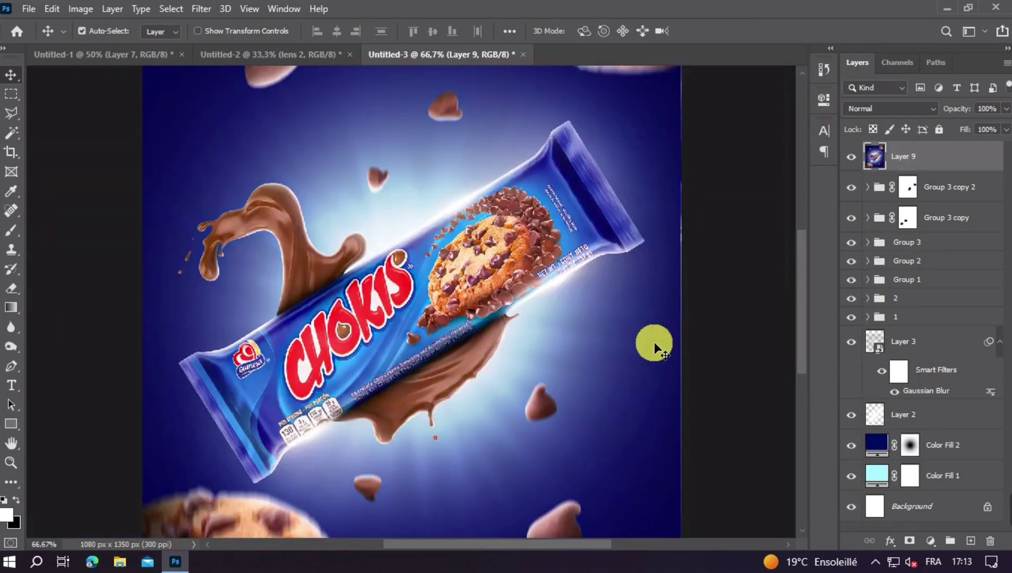
key(ctrl+minus)
key(ctrl+minus)
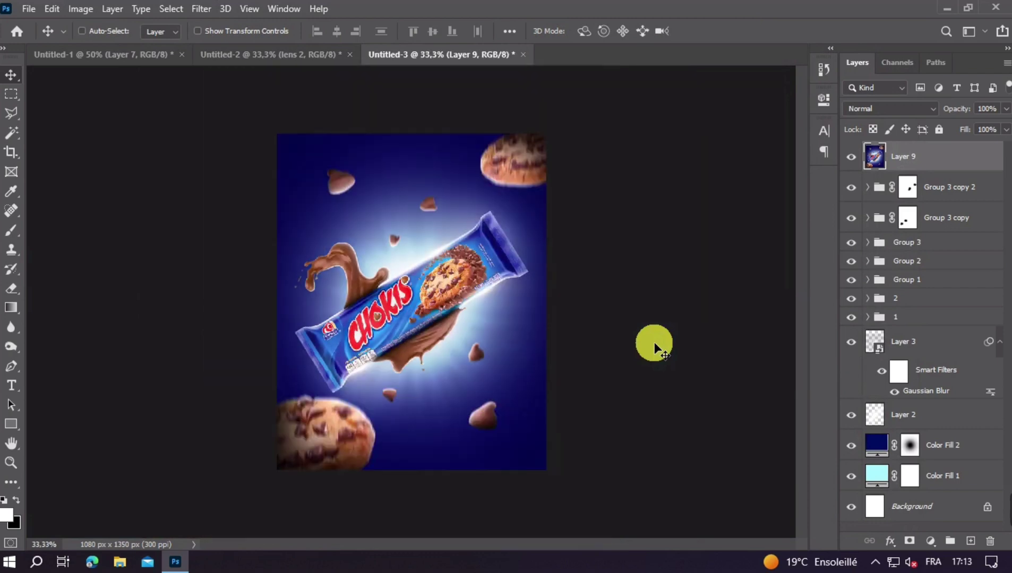
key(ctrl+minus)
key(ctrl+plus)
key(ctrl+plus)
key(ctrl+minus)
click(851, 156)
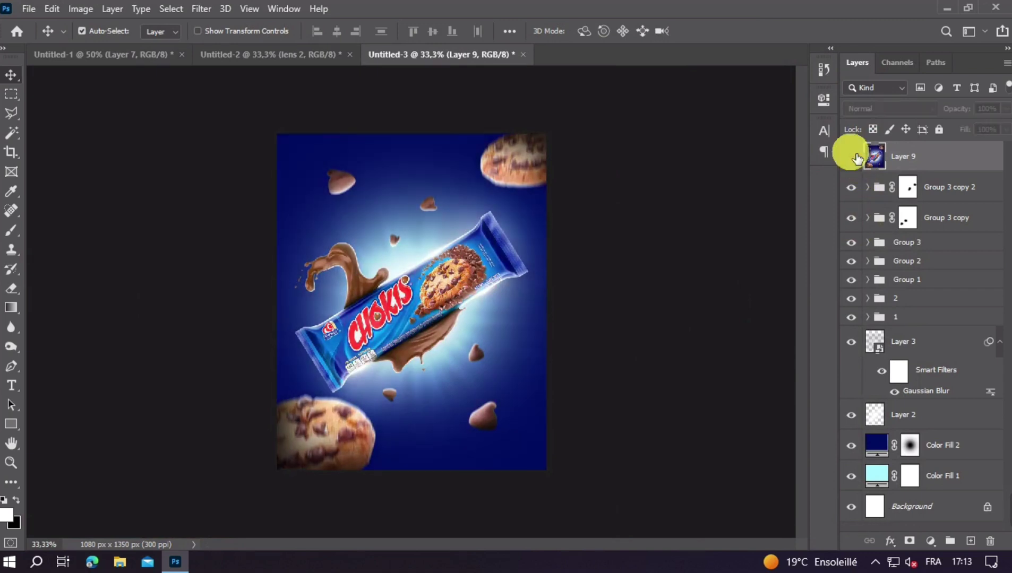
click(851, 157)
key(ctrl+minus)
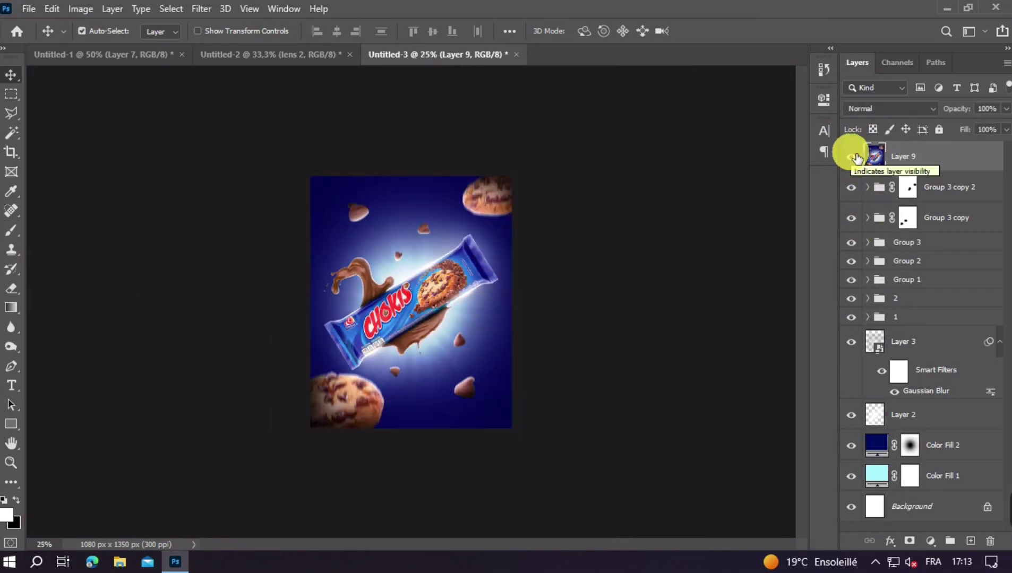
click(854, 156)
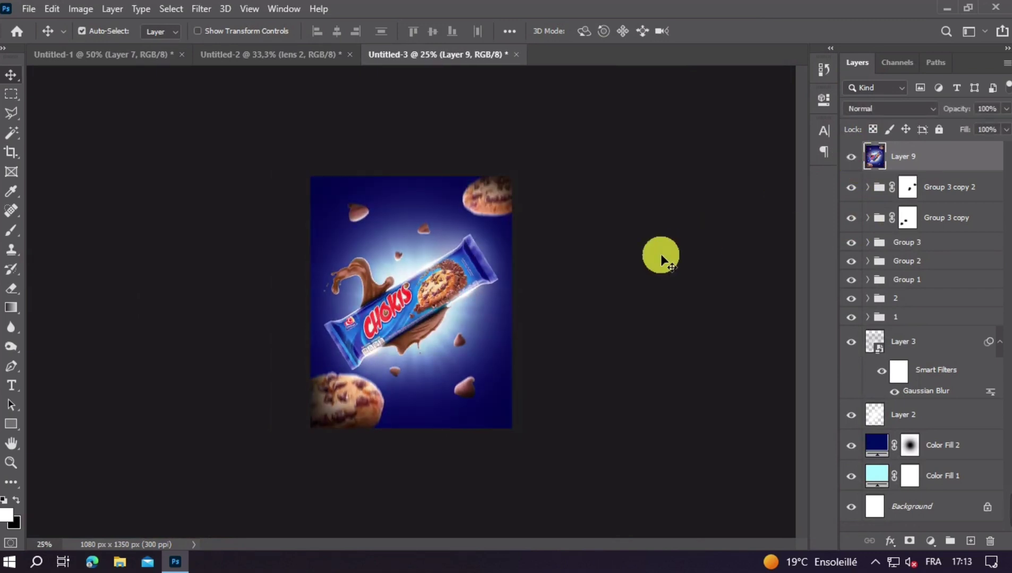
key(ctrl+plus)
key(ctrl+plus)
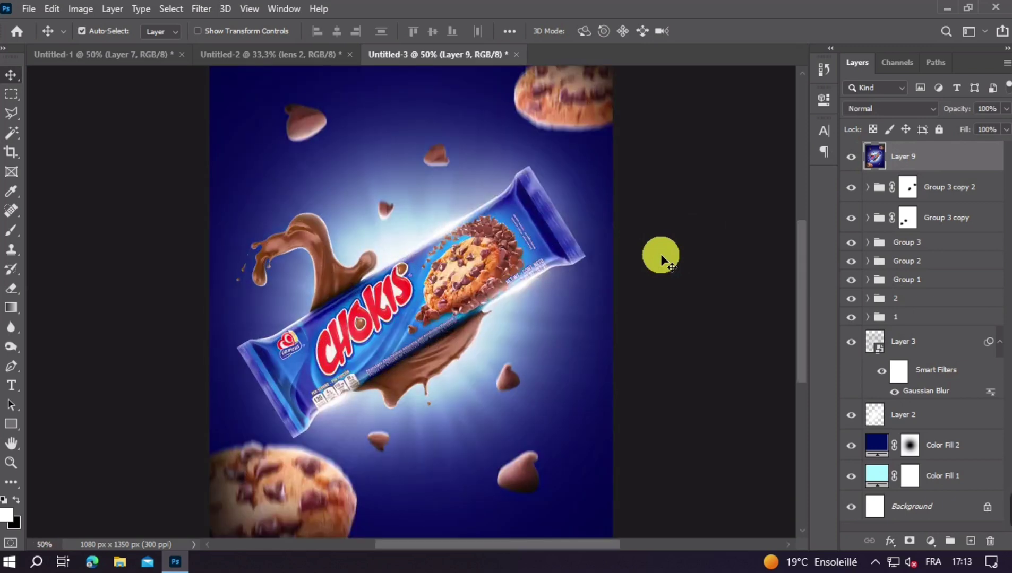
key(ctrl+minus)
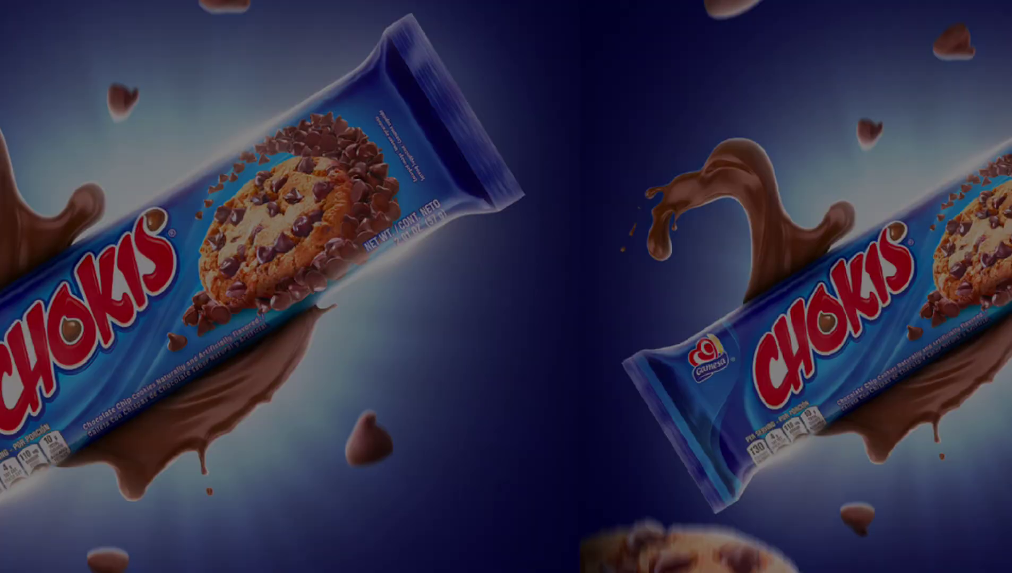